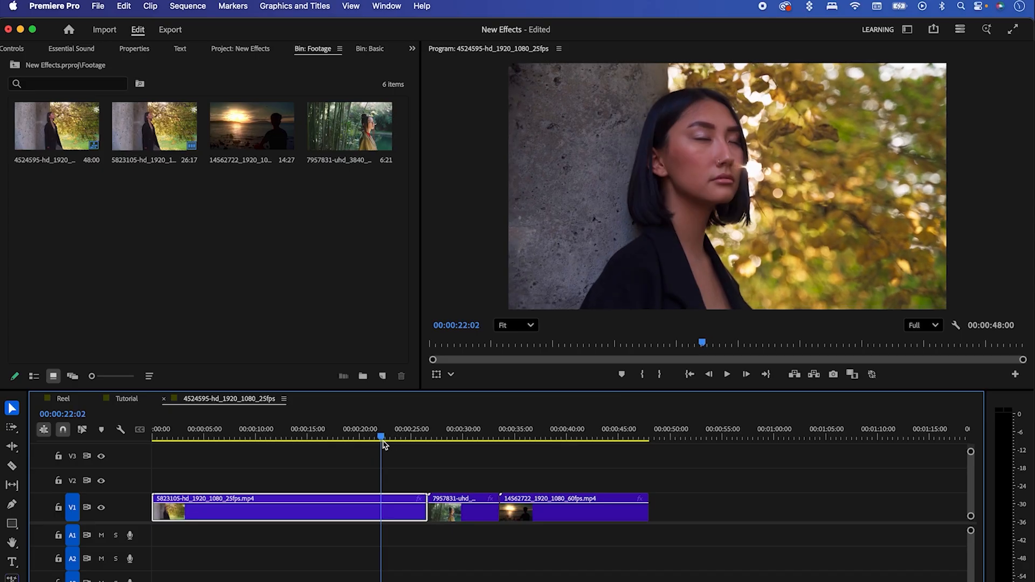
Step: Open the Film Impact Dashboard and apply Volumetric Rays FX from Lights & Blurs FX to the first clip
{"action": "left_click", "coordinate": [387, 7]}
{"action": "mouse_move", "coordinate": [399, 60]}
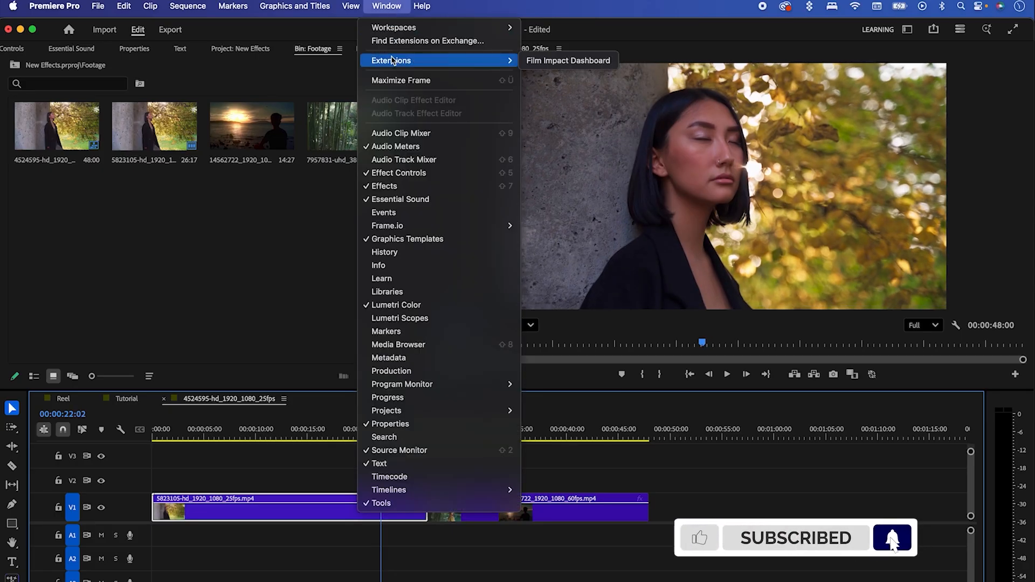
{"action": "left_click", "coordinate": [546, 61]}
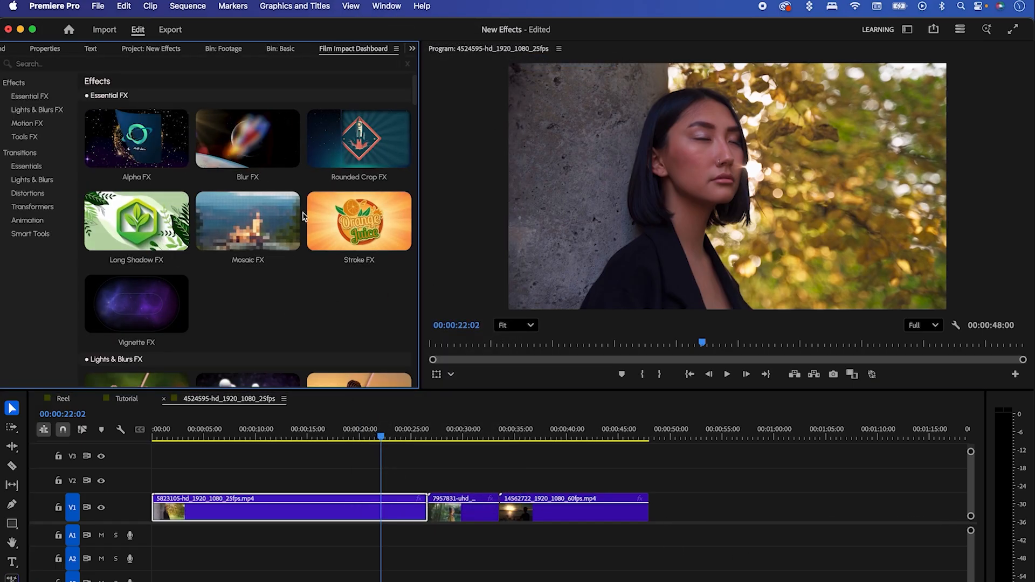
{"action": "left_click", "coordinate": [37, 111]}
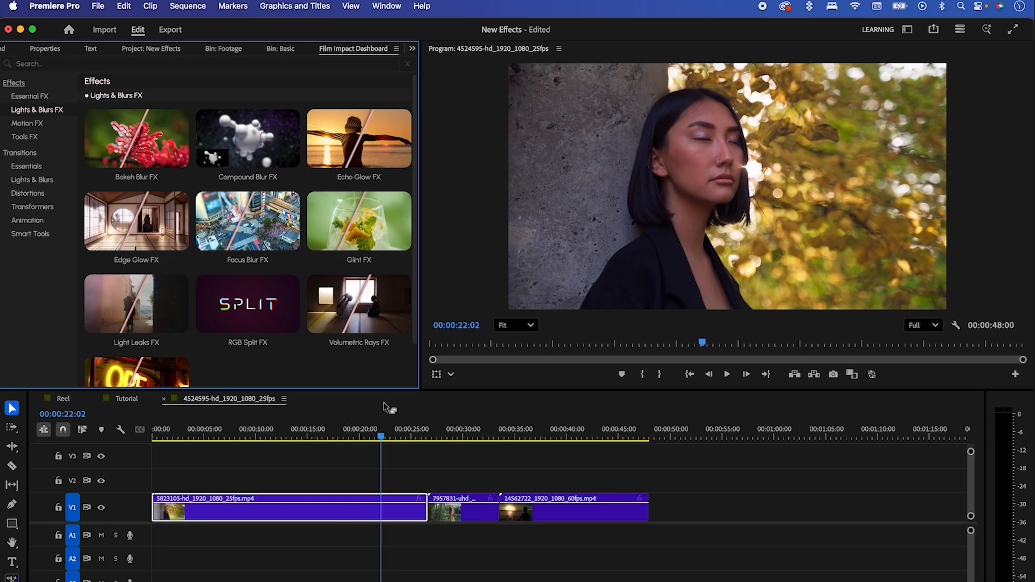
{"action": "mouse_move", "coordinate": [366, 353]}
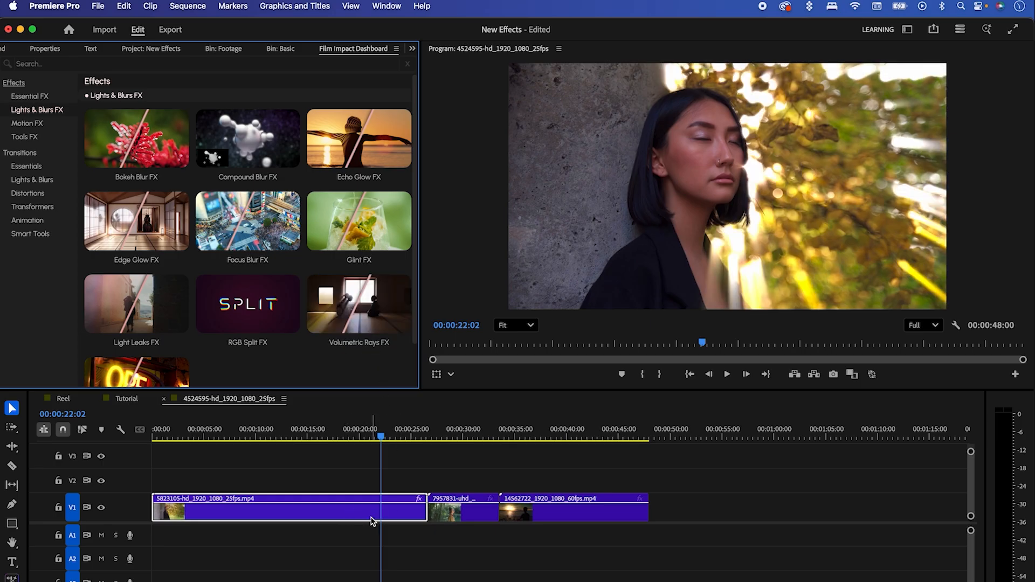
Step: Set the first clip's Volumetric Rays to Intensity 64%, Highlights Only 70 and Ray Length 88
{"action": "left_click", "coordinate": [413, 48]}
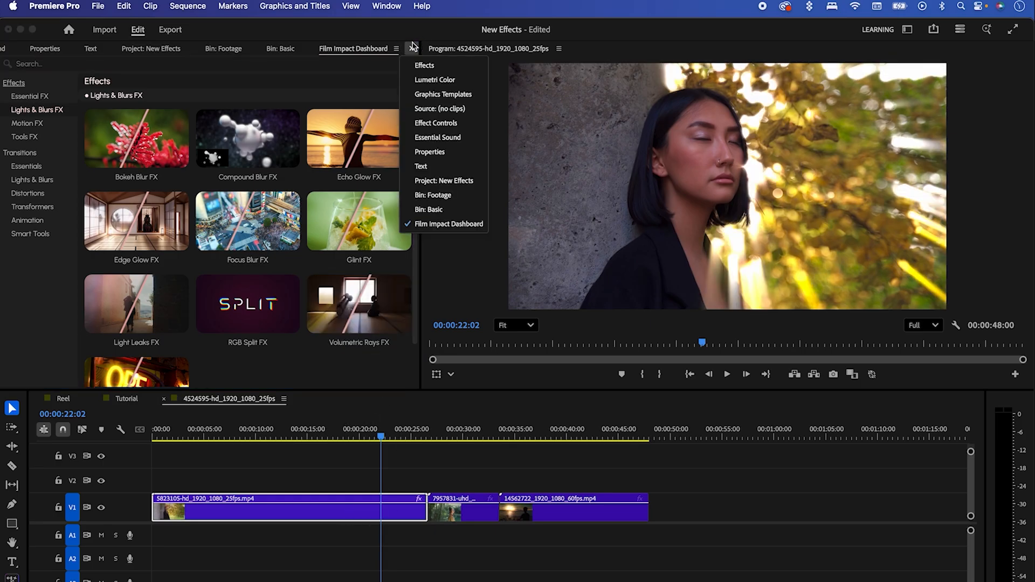
{"action": "left_click", "coordinate": [436, 123]}
{"action": "left_click_drag", "start_coordinate": [407, 193], "coordinate": [399, 278]}
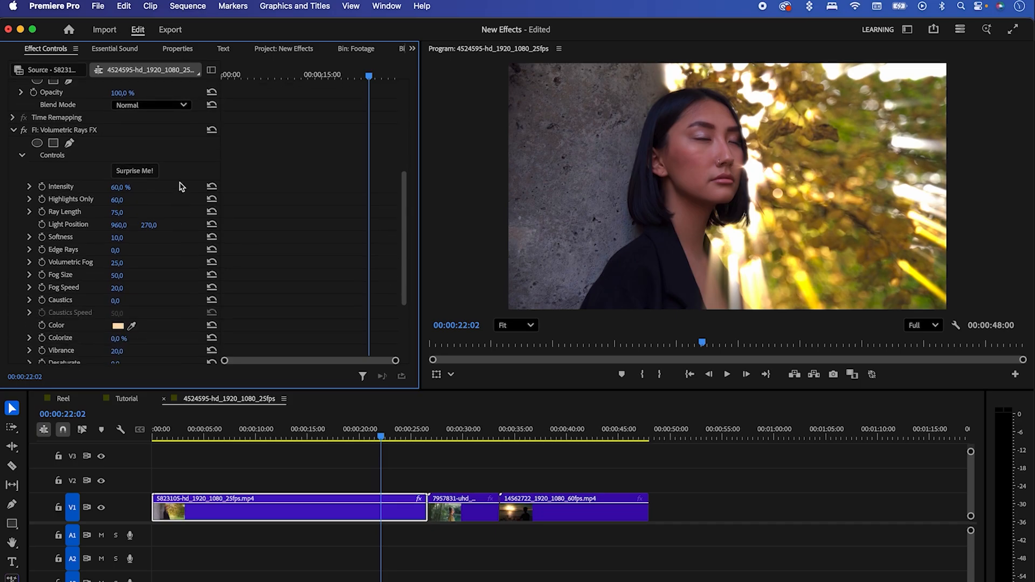
{"action": "mouse_move", "coordinate": [120, 187]}
{"action": "left_mouse_down"}
{"action": "mouse_move", "coordinate": [133, 187]}
{"action": "mouse_move", "coordinate": [123, 187]}
{"action": "left_mouse_up"}
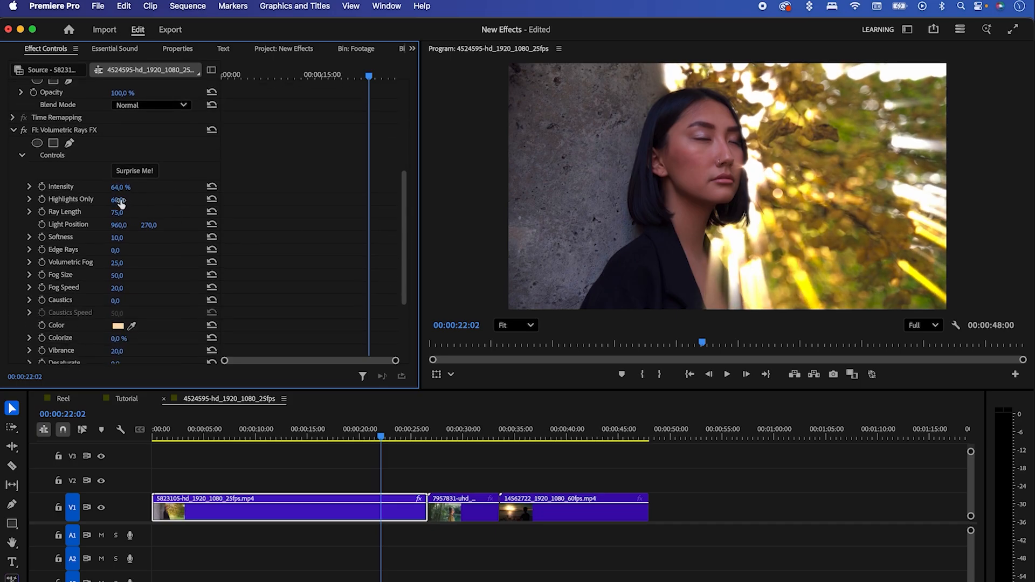
{"action": "mouse_move", "coordinate": [117, 200]}
{"action": "left_mouse_down"}
{"action": "mouse_move", "coordinate": [128, 201]}
{"action": "mouse_move", "coordinate": [123, 213]}
{"action": "left_mouse_up"}
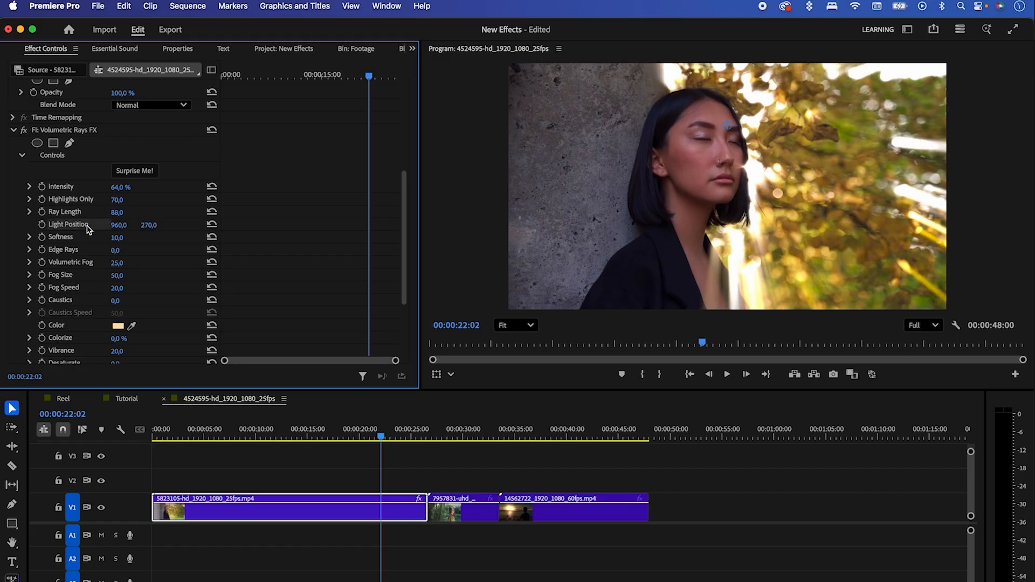
Step: Place the first clip's light position at about 1451.2, 60.6 and soften the rays with Intensity 23% and Softness 96
{"action": "left_click_drag", "start_coordinate": [727, 125], "coordinate": [842, 80]}
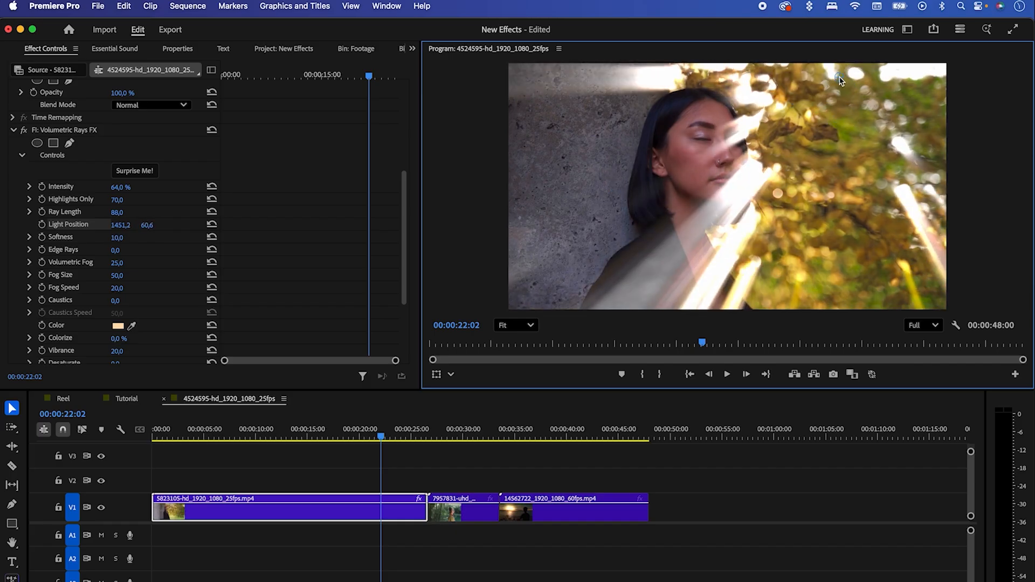
{"action": "left_click_drag", "start_coordinate": [120, 191], "coordinate": [99, 191]}
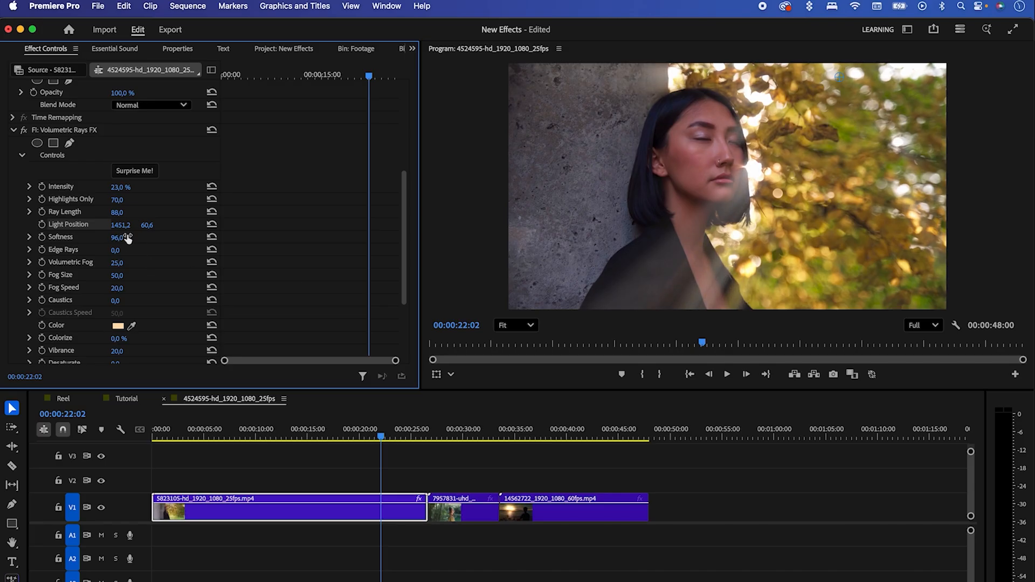
Step: Sample the ray Color from the foliage beside the woman's head and set Colorize to 54%
{"action": "mouse_move", "coordinate": [368, 438]}
{"action": "left_mouse_down"}
{"action": "mouse_move", "coordinate": [347, 436]}
{"action": "mouse_move", "coordinate": [384, 438]}
{"action": "mouse_move", "coordinate": [361, 439]}
{"action": "left_mouse_up"}
{"action": "left_click_drag", "start_coordinate": [403, 269], "coordinate": [401, 290]}
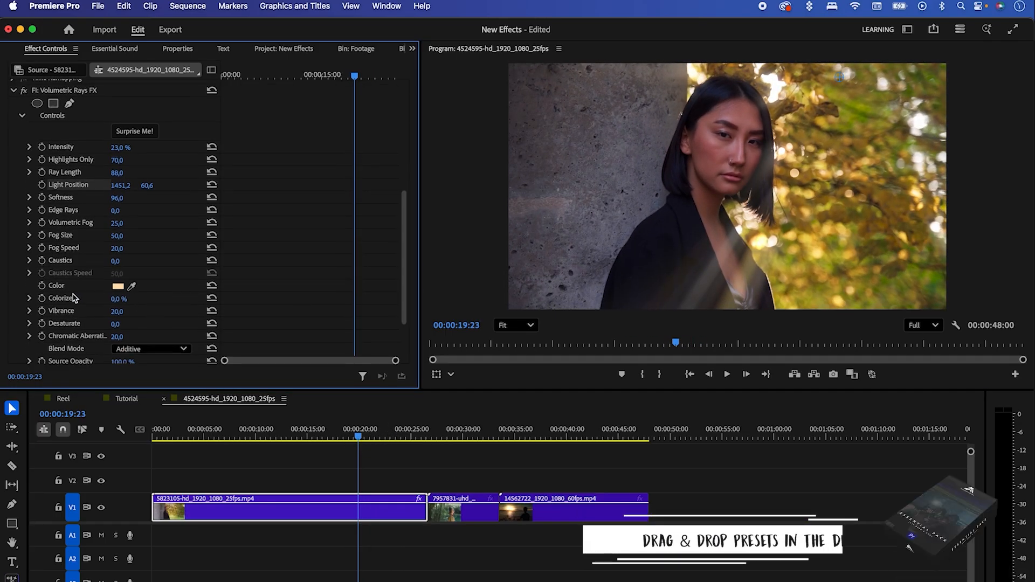
{"action": "left_click", "coordinate": [131, 288]}
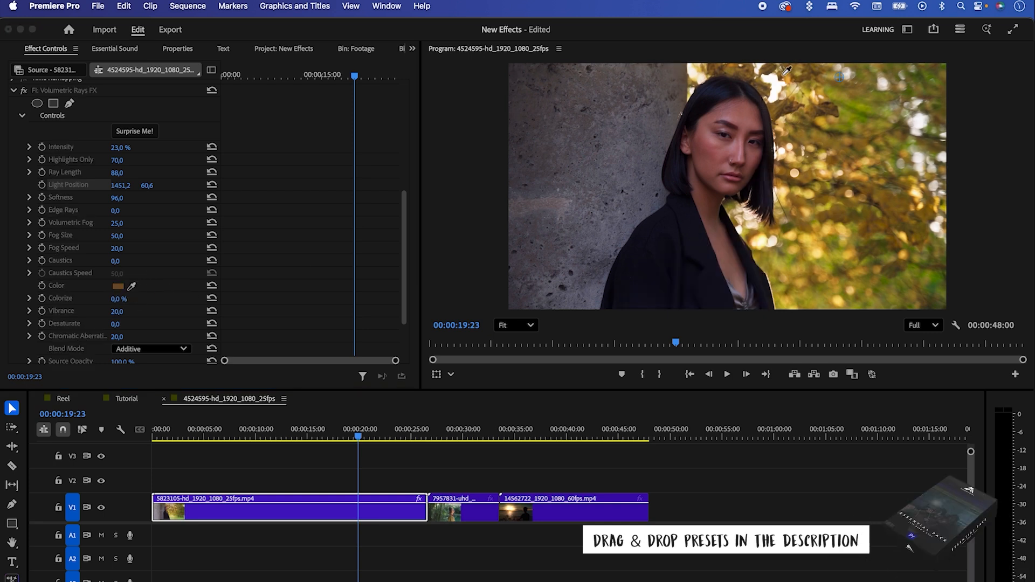
{"action": "left_click", "coordinate": [781, 79]}
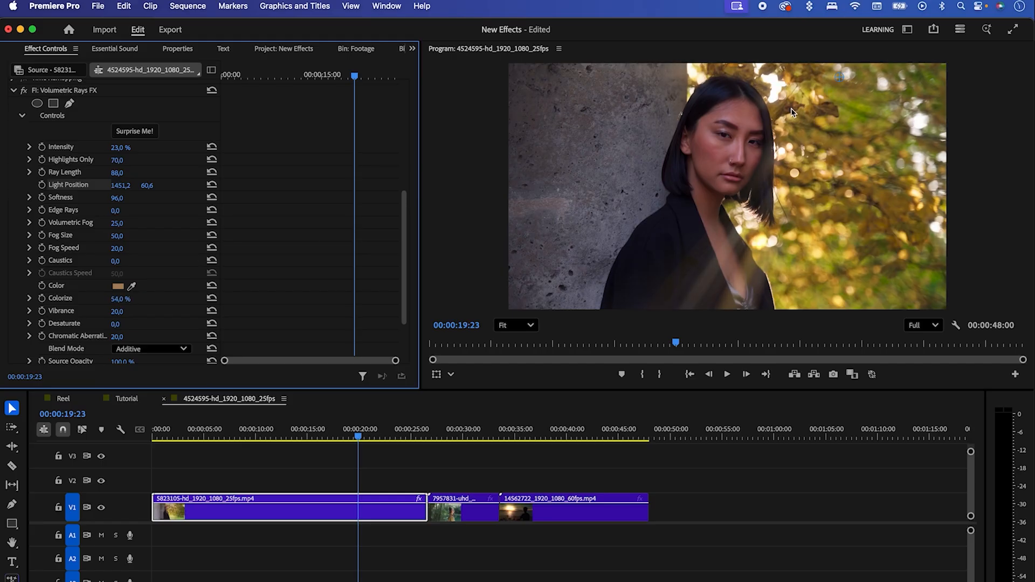
Step: Try the Screen blend mode on the first clip's rays and switch back to Additive
{"action": "mouse_move", "coordinate": [359, 435]}
{"action": "left_mouse_down"}
{"action": "mouse_move", "coordinate": [334, 434]}
{"action": "mouse_move", "coordinate": [349, 436]}
{"action": "left_mouse_up"}
{"action": "left_click_drag", "start_coordinate": [404, 277], "coordinate": [404, 302]}
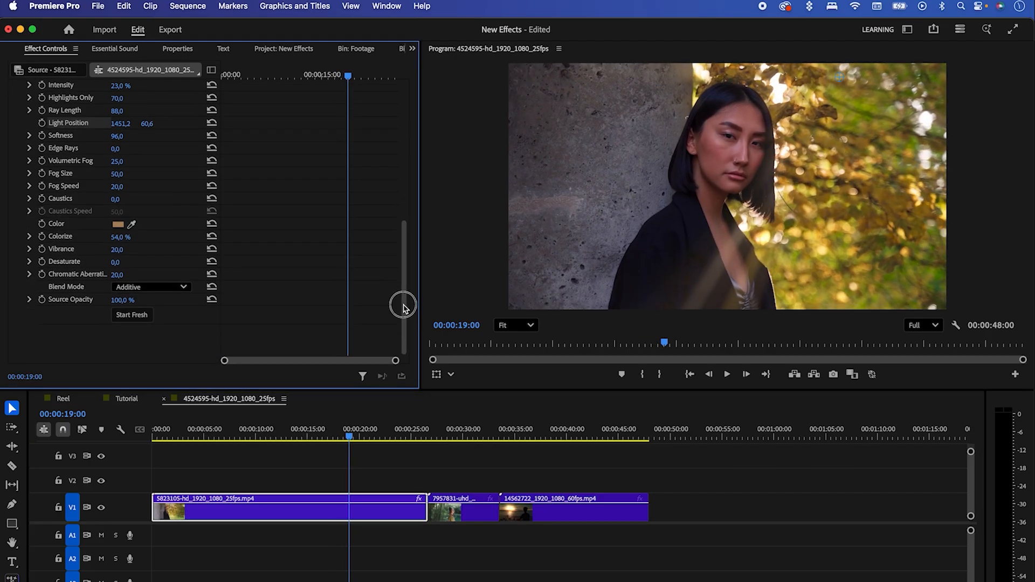
{"action": "left_click", "coordinate": [155, 312]}
{"action": "left_click", "coordinate": [151, 331]}
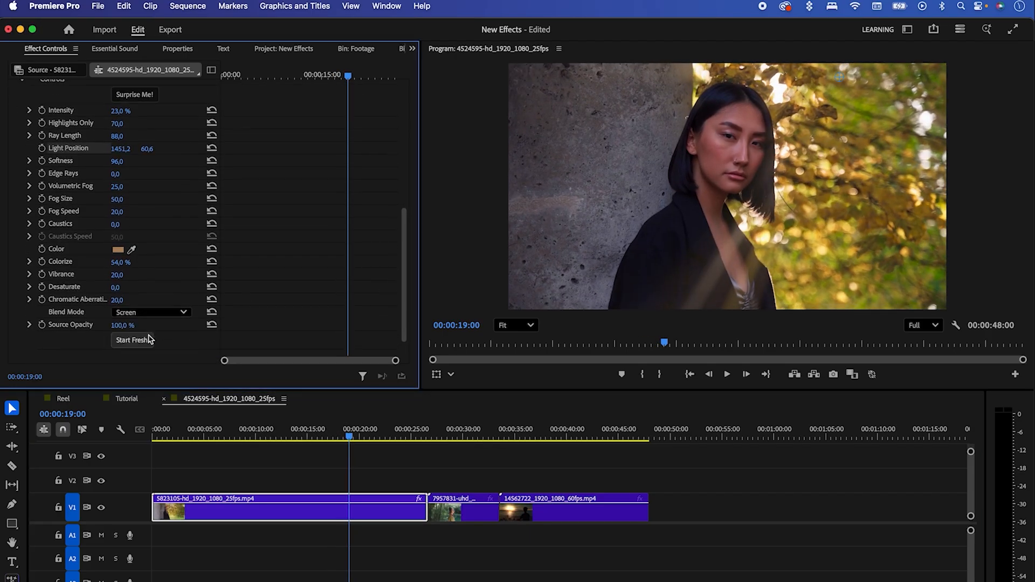
{"action": "left_click", "coordinate": [157, 312]}
{"action": "left_click", "coordinate": [140, 344]}
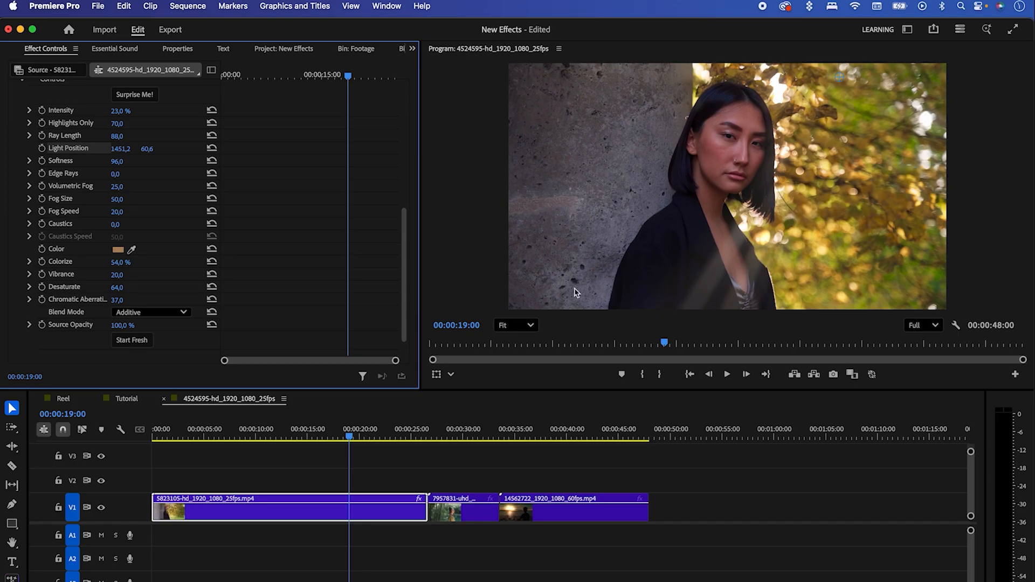
Step: Set the first clip's rays to Desaturate 64 and Chromatic Aberration 46, and scrub through the footage
{"action": "left_click_drag", "start_coordinate": [117, 301], "coordinate": [149, 300]}
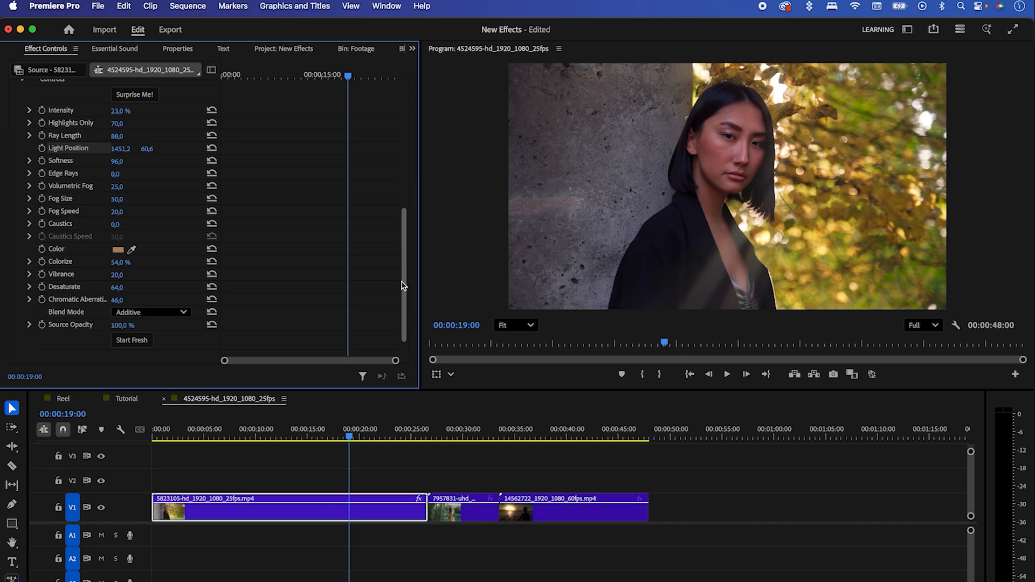
{"action": "scroll", "coordinate": [396, 307], "scroll_direction": "up", "scroll_amount": 1}
{"action": "left_click_drag", "start_coordinate": [361, 436], "coordinate": [317, 431]}
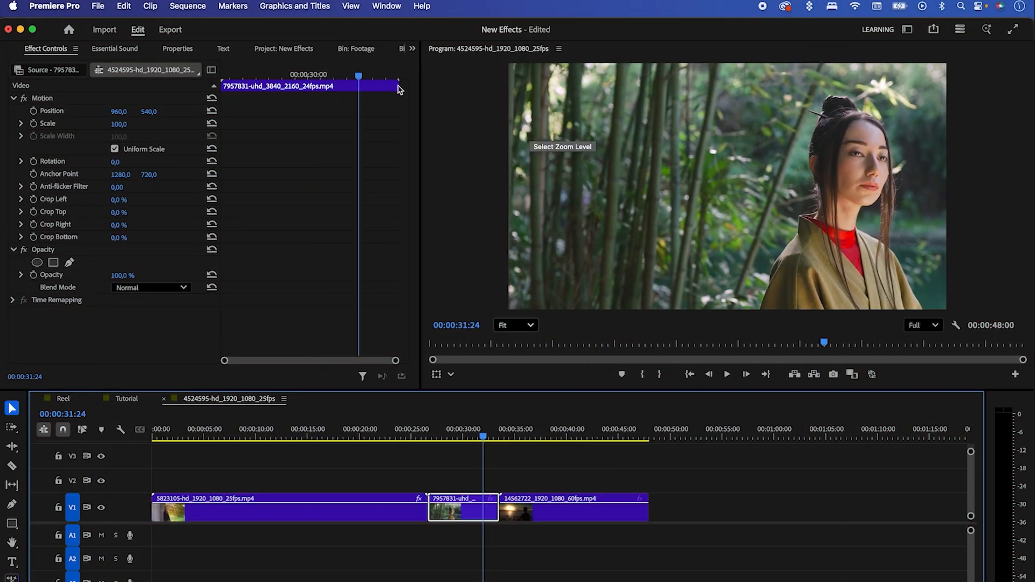
Step: Apply Volumetric Rays FX from the Film Impact Dashboard to the second clip with the bamboo forest
{"action": "left_click", "coordinate": [412, 49]}
{"action": "left_click", "coordinate": [437, 225]}
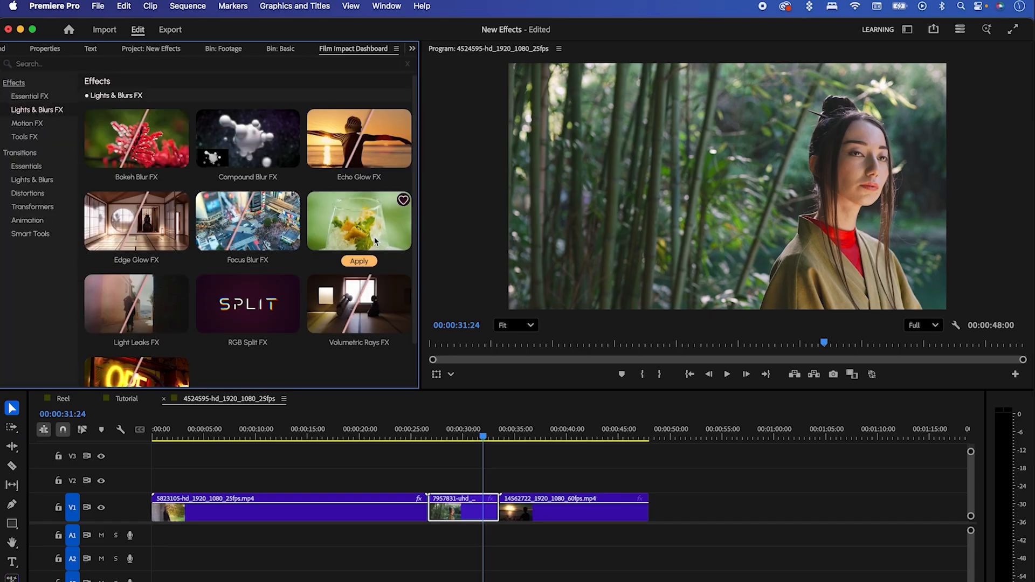
{"action": "left_click", "coordinate": [360, 344]}
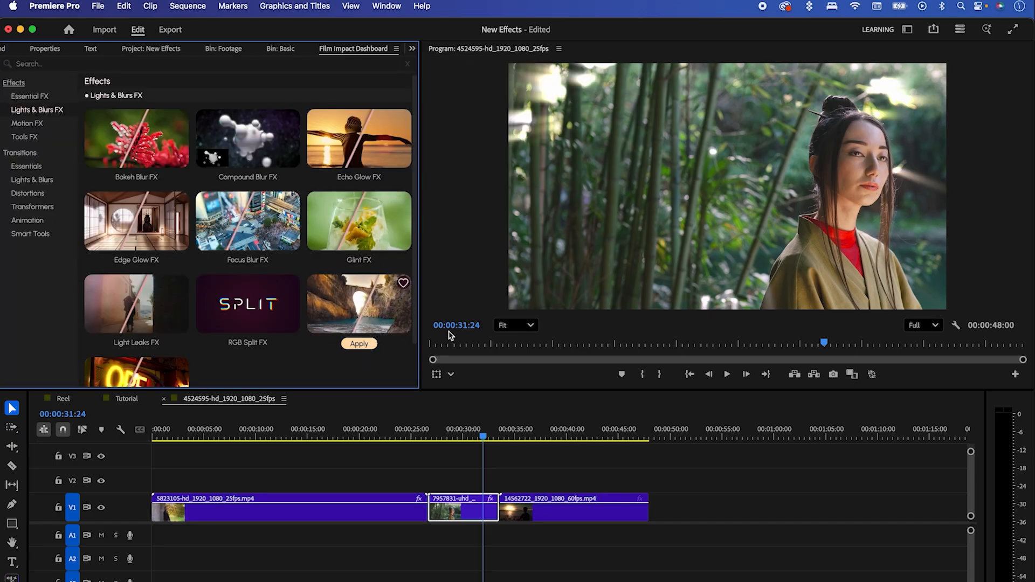
Step: Randomize the bamboo clip's Volumetric Rays twice with Surprise Me and move the light position to about 332.5, 139.5
{"action": "left_click", "coordinate": [413, 50]}
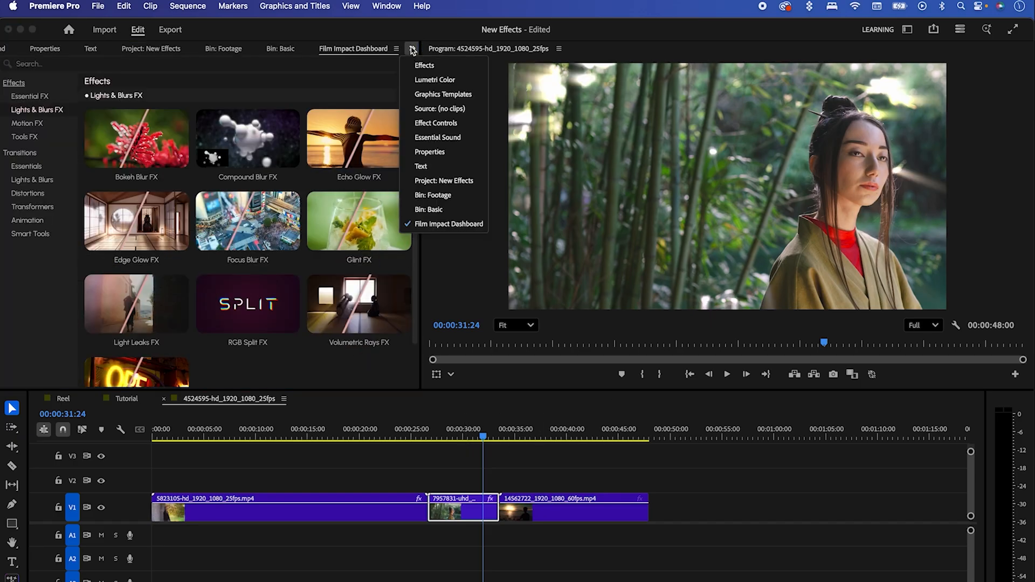
{"action": "left_click", "coordinate": [450, 133]}
{"action": "left_click_drag", "start_coordinate": [407, 193], "coordinate": [404, 300]}
{"action": "left_click", "coordinate": [135, 134]}
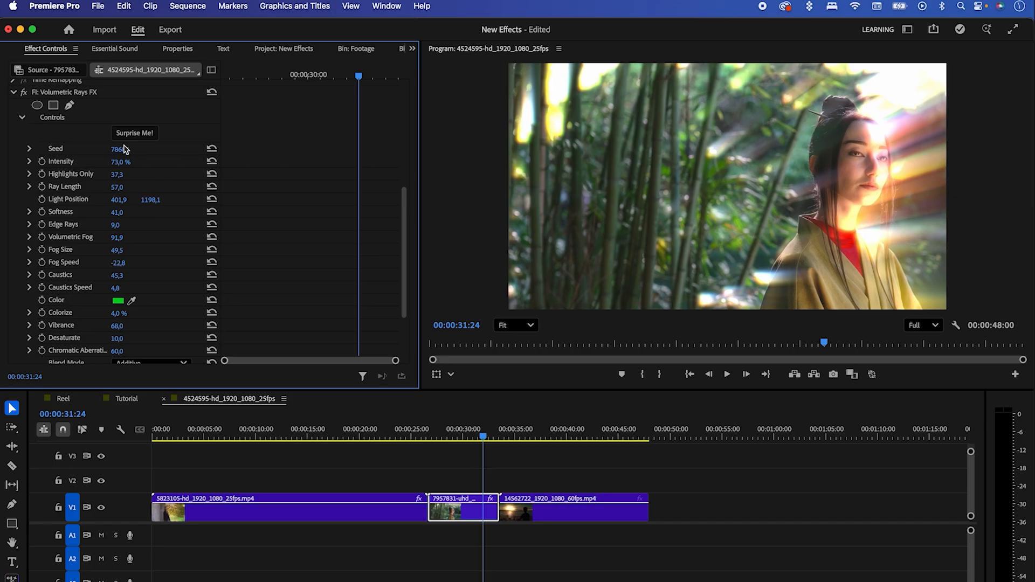
{"action": "left_click", "coordinate": [132, 135]}
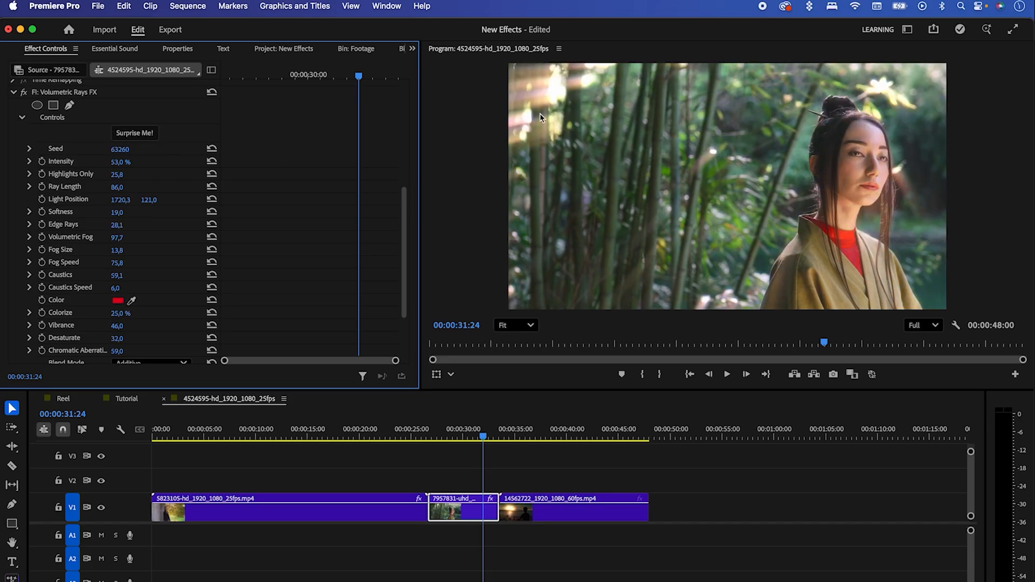
{"action": "scroll", "coordinate": [405, 272], "scroll_direction": "down", "scroll_amount": 2}
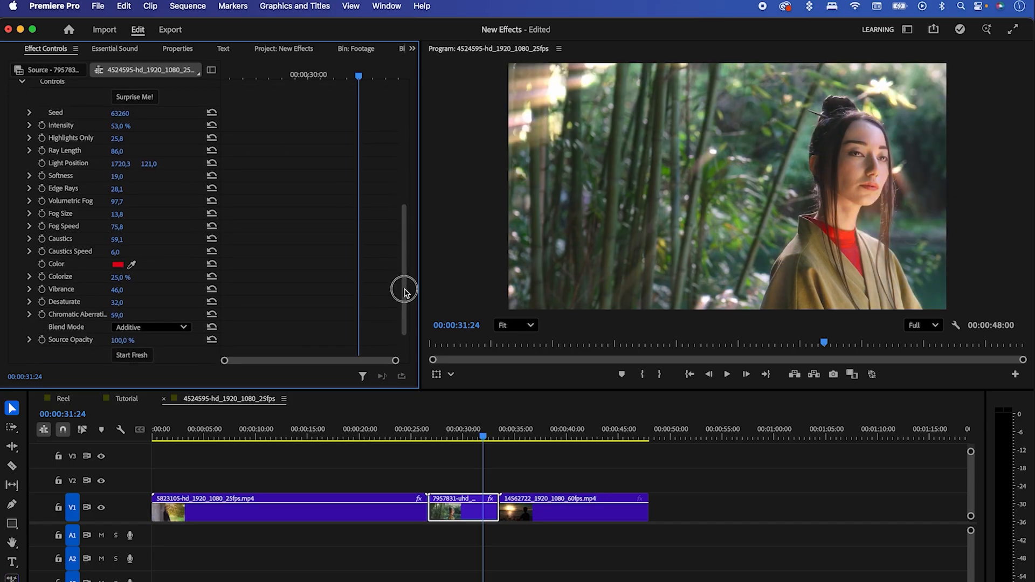
{"action": "scroll", "coordinate": [479, 284], "scroll_direction": "down", "scroll_amount": 2}
{"action": "left_click_drag", "start_coordinate": [775, 82], "coordinate": [511, 88]}
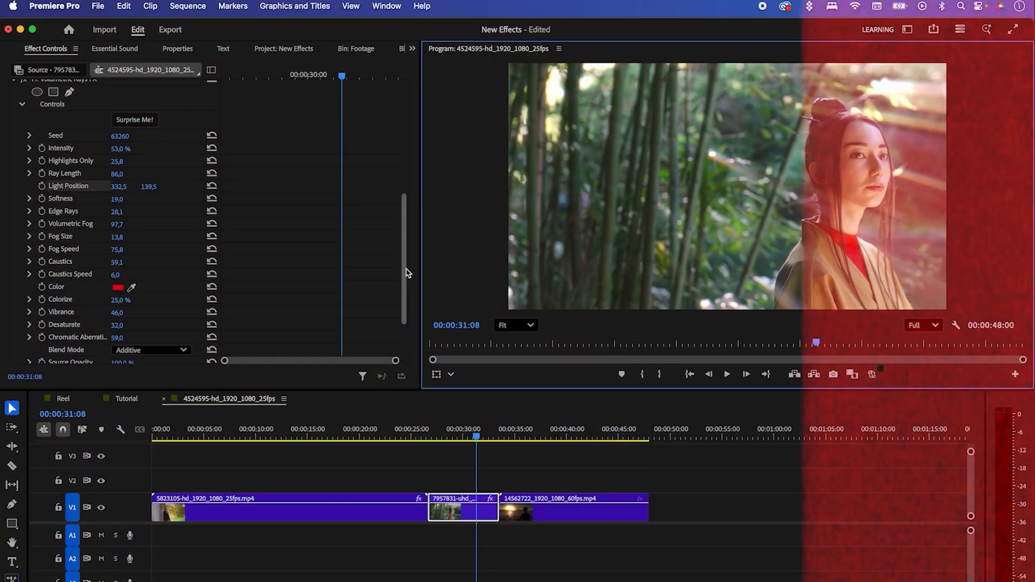
Step: Reset all Volumetric Rays parameters on the bamboo clip with Start Fresh
{"action": "left_click_drag", "start_coordinate": [407, 273], "coordinate": [427, 319]}
{"action": "left_click", "coordinate": [133, 317]}
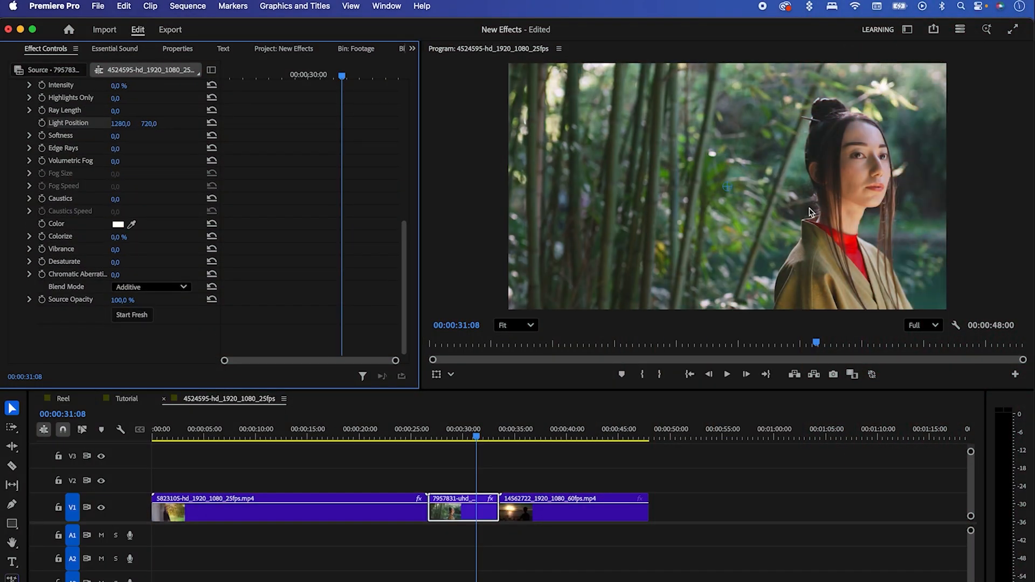
Step: Apply Volumetric Rays FX from the Film Impact Dashboard to the third clip with the sunset over the sea
{"action": "left_click_drag", "start_coordinate": [513, 436], "coordinate": [558, 437]}
{"action": "left_click", "coordinate": [542, 510]}
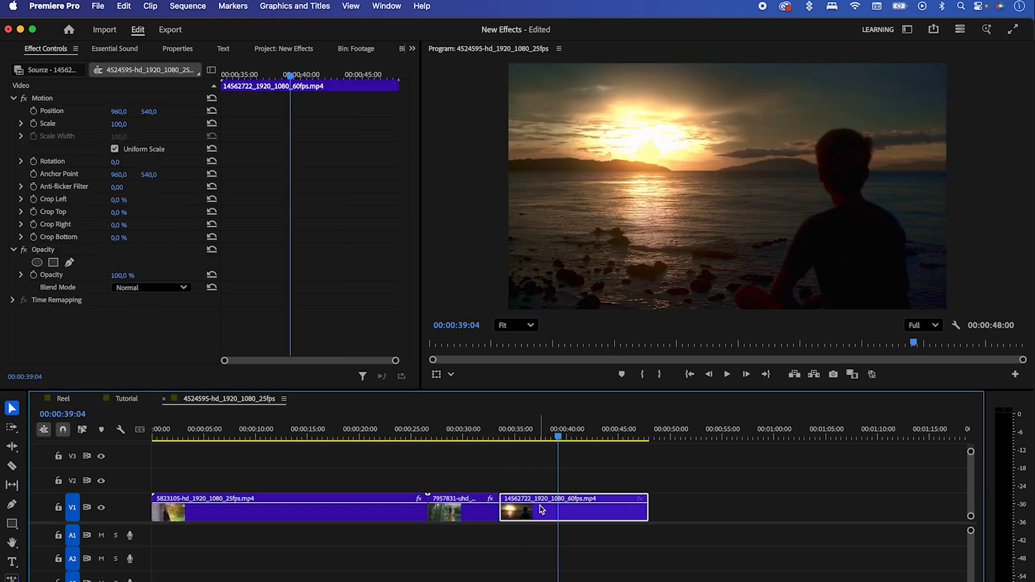
{"action": "left_click", "coordinate": [412, 48]}
{"action": "left_click", "coordinate": [462, 224]}
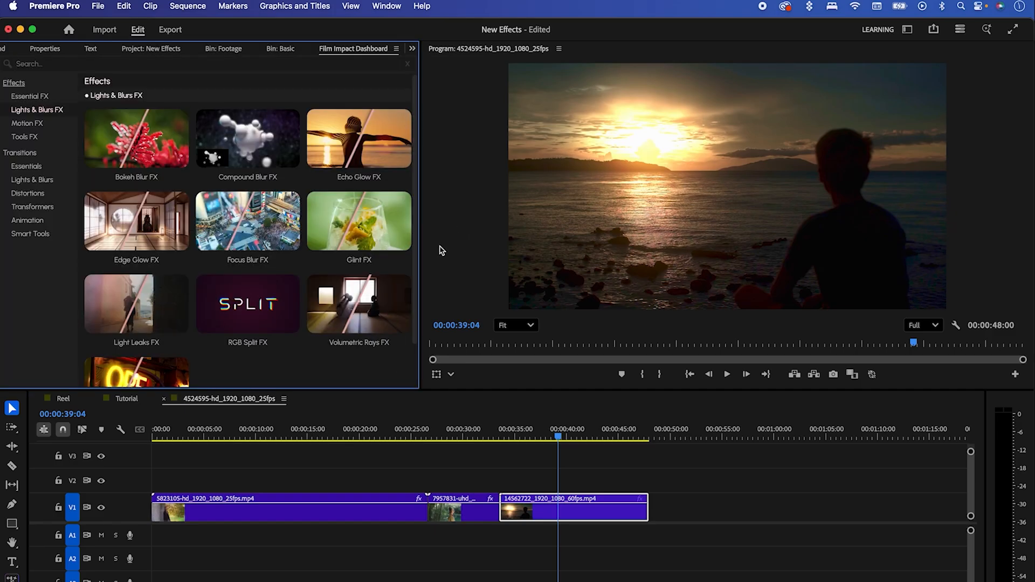
{"action": "left_click", "coordinate": [367, 348]}
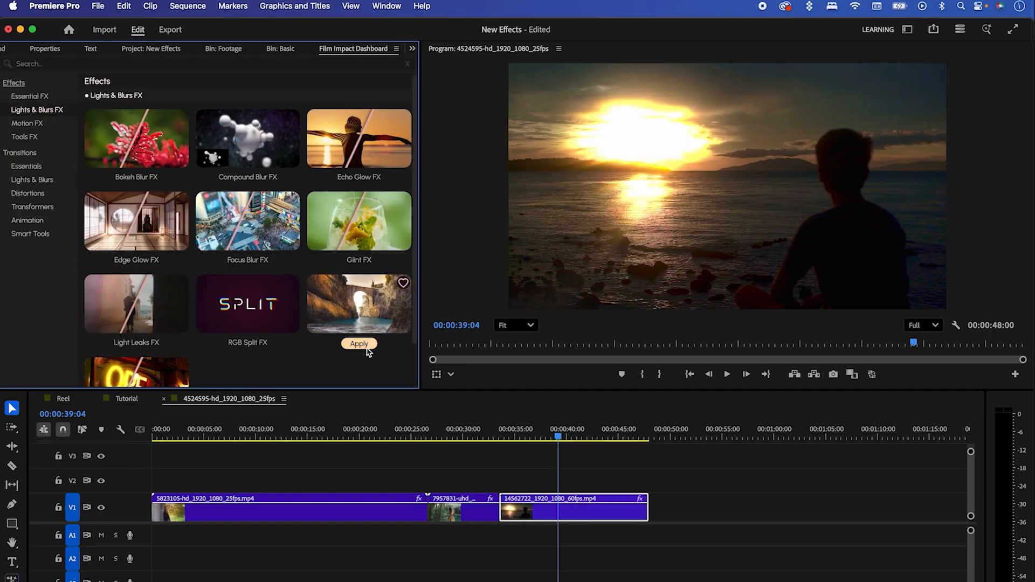
Step: Set the sunset clip's Volumetric Rays to Intensity 37% and Highlights Only 74
{"action": "left_click", "coordinate": [412, 49]}
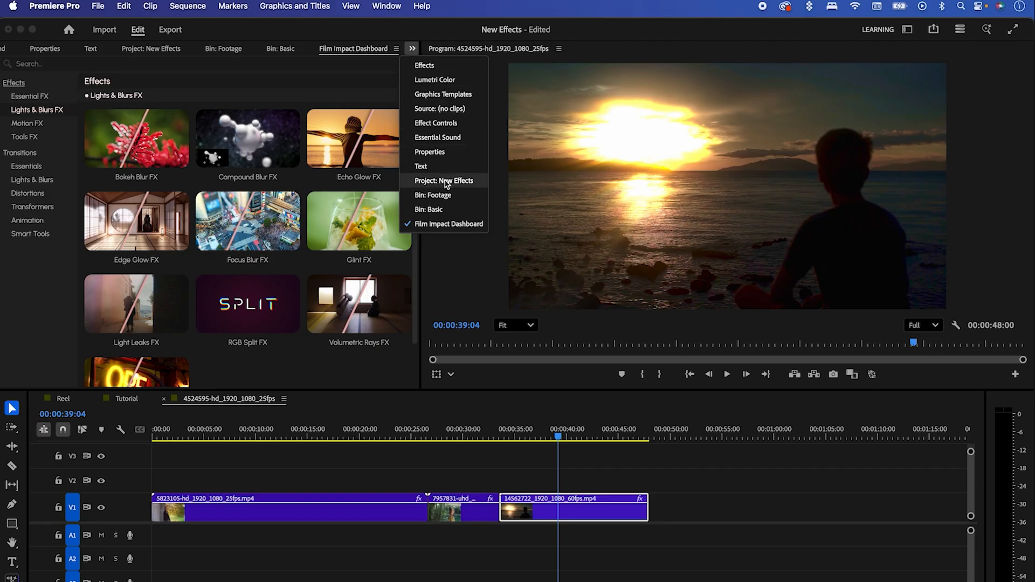
{"action": "left_click", "coordinate": [451, 125]}
{"action": "left_click_drag", "start_coordinate": [405, 196], "coordinate": [404, 284]}
{"action": "mouse_move", "coordinate": [120, 171]}
{"action": "left_mouse_down"}
{"action": "mouse_move", "coordinate": [107, 170]}
{"action": "mouse_move", "coordinate": [134, 180]}
{"action": "mouse_move", "coordinate": [122, 180]}
{"action": "left_mouse_up"}
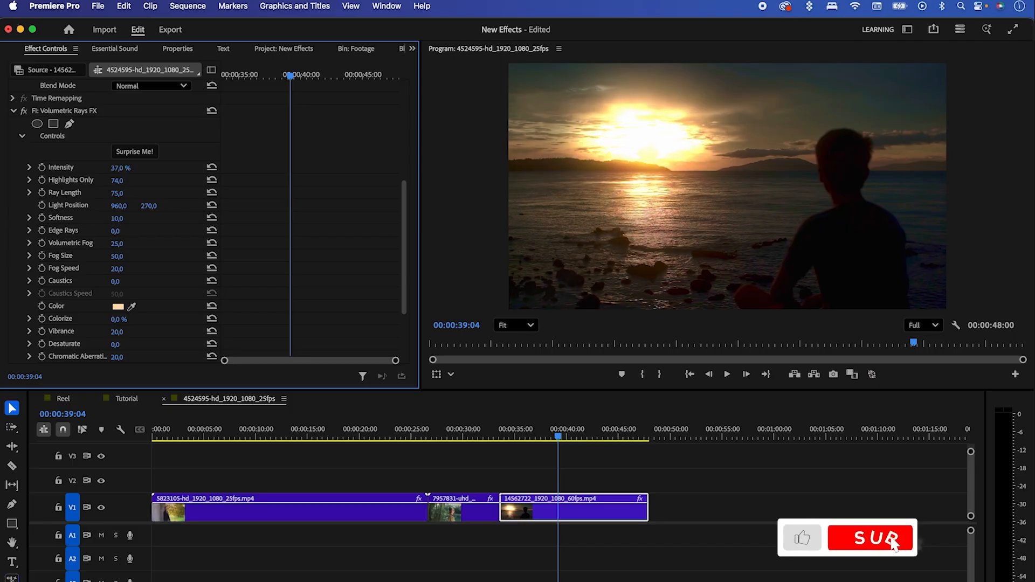
Step: Set the sunset clip's Light Position to about 216, 134.3 and Highlights Only to 72, and adjust the Softness
{"action": "left_click", "coordinate": [68, 205]}
{"action": "left_click_drag", "start_coordinate": [726, 126], "coordinate": [564, 97]}
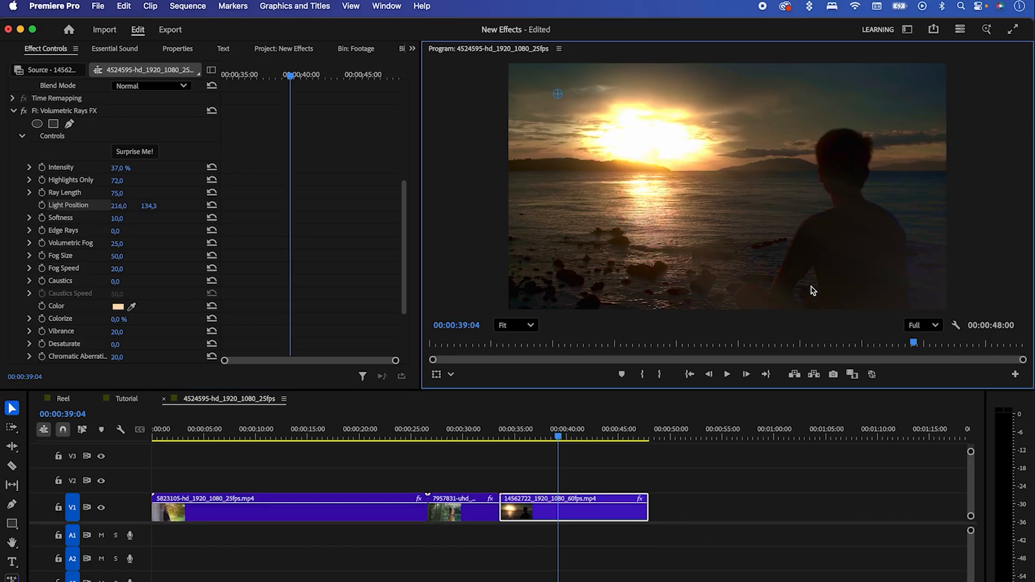
{"action": "left_click_drag", "start_coordinate": [119, 220], "coordinate": [119, 219]}
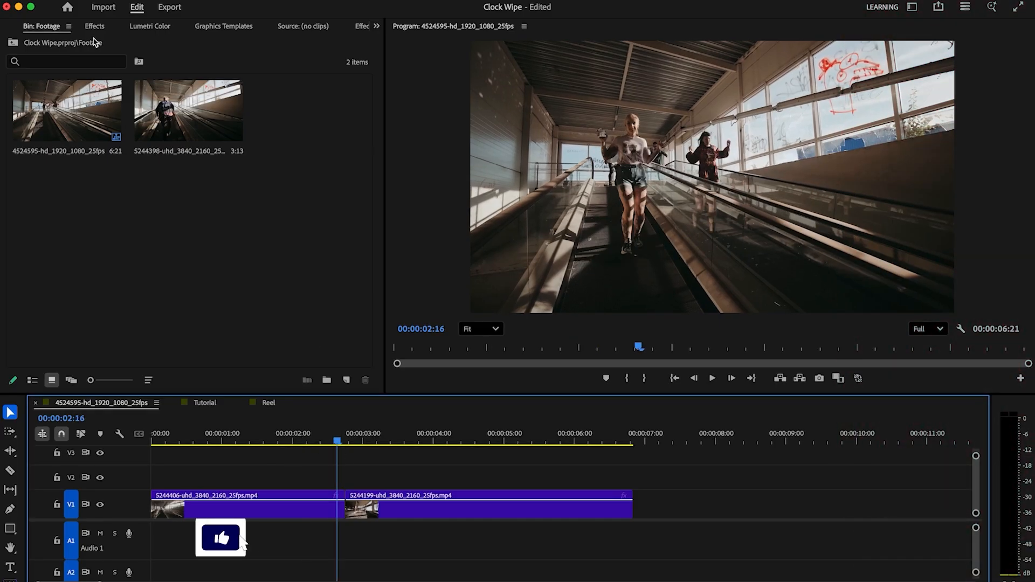
Step: Search the effects for "clock" and add the FI: Clock Wipe Impacts transition at the cut between the two clips
{"action": "left_click", "coordinate": [94, 26]}
{"action": "left_click", "coordinate": [93, 45]}
{"action": "type", "text": "c"}
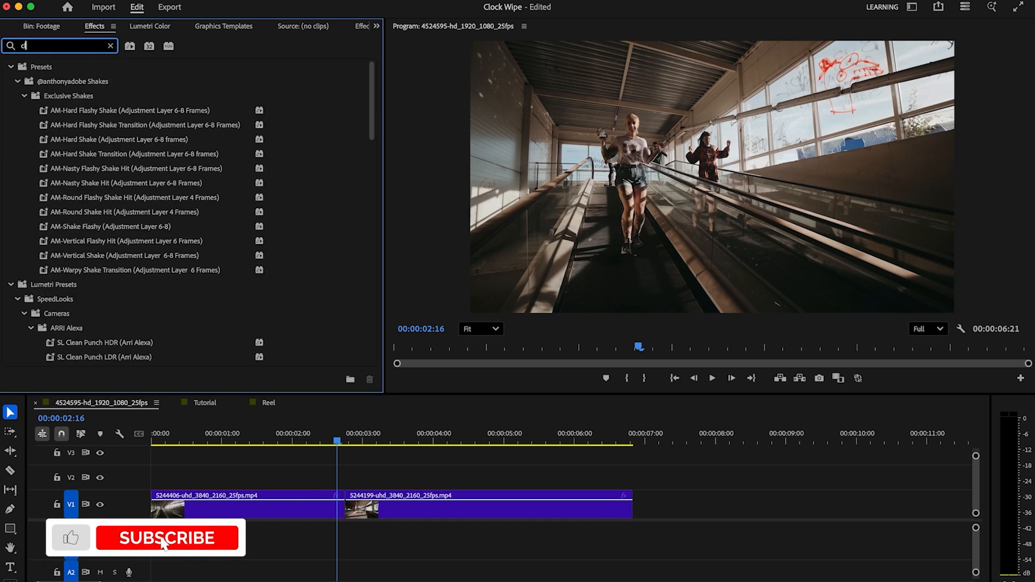
{"action": "type", "text": "lock"}
{"action": "left_click_drag", "start_coordinate": [103, 168], "coordinate": [340, 504]}
{"action": "left_click", "coordinate": [713, 391]}
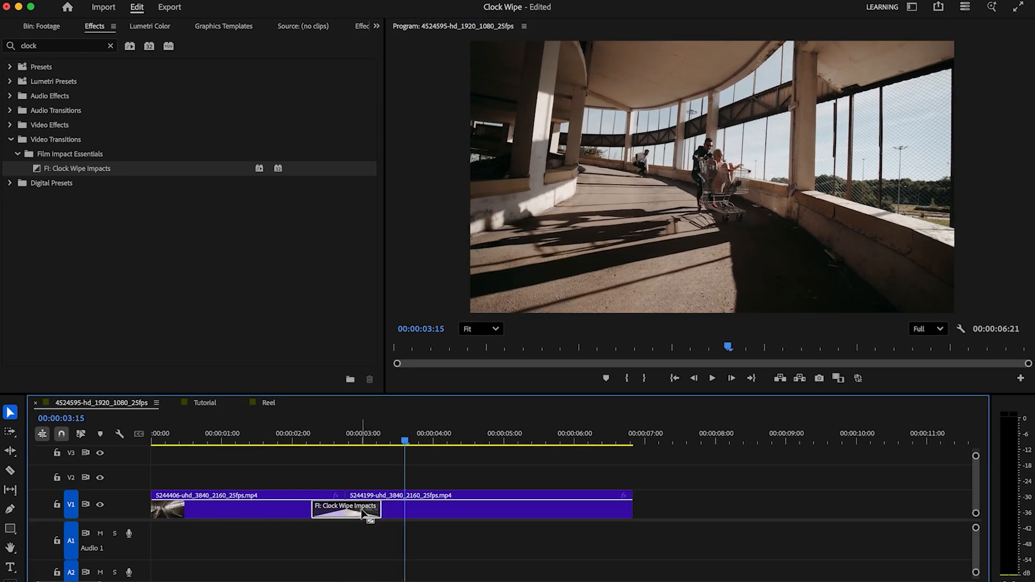
Step: Set the Clock Wipe transition's Wipe Feather to 61% and Repeat Feather to 39% while previewing the middle of the wipe
{"action": "left_click", "coordinate": [377, 26]}
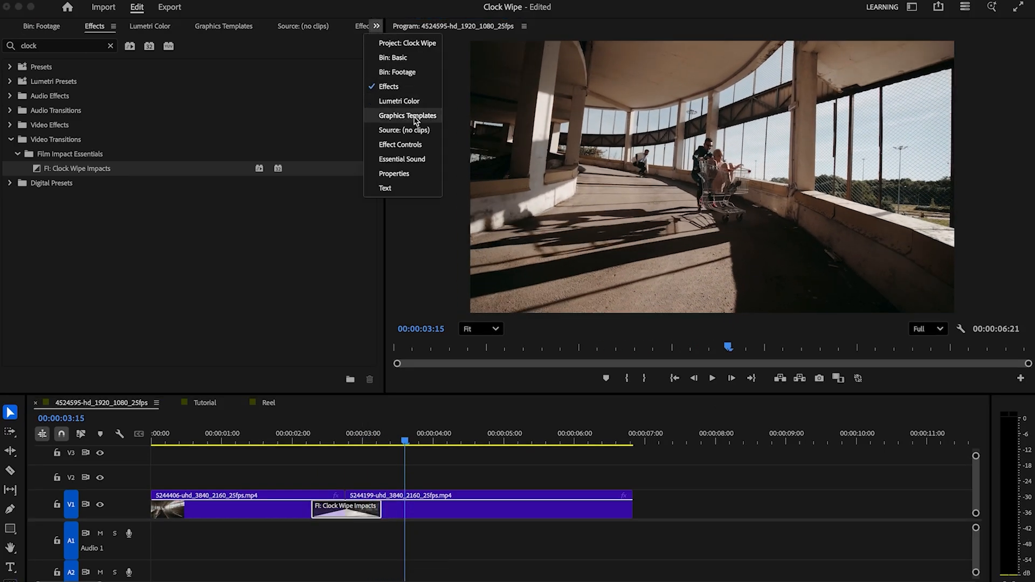
{"action": "left_click", "coordinate": [416, 150]}
{"action": "left_click_drag", "start_coordinate": [365, 146], "coordinate": [370, 254]}
{"action": "left_click", "coordinate": [346, 441]}
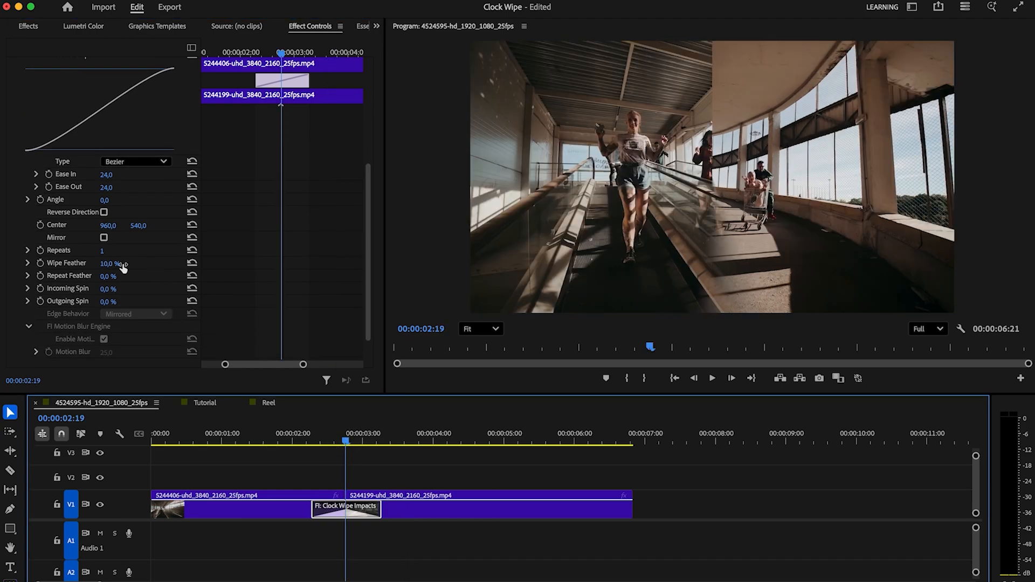
{"action": "left_click_drag", "start_coordinate": [108, 269], "coordinate": [191, 268]}
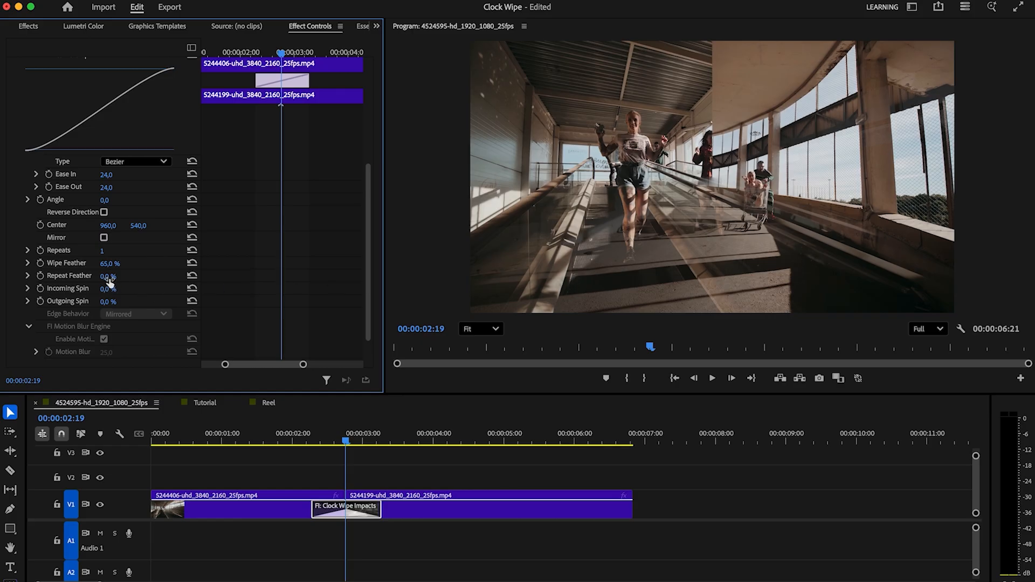
{"action": "left_click_drag", "start_coordinate": [107, 277], "coordinate": [129, 276]}
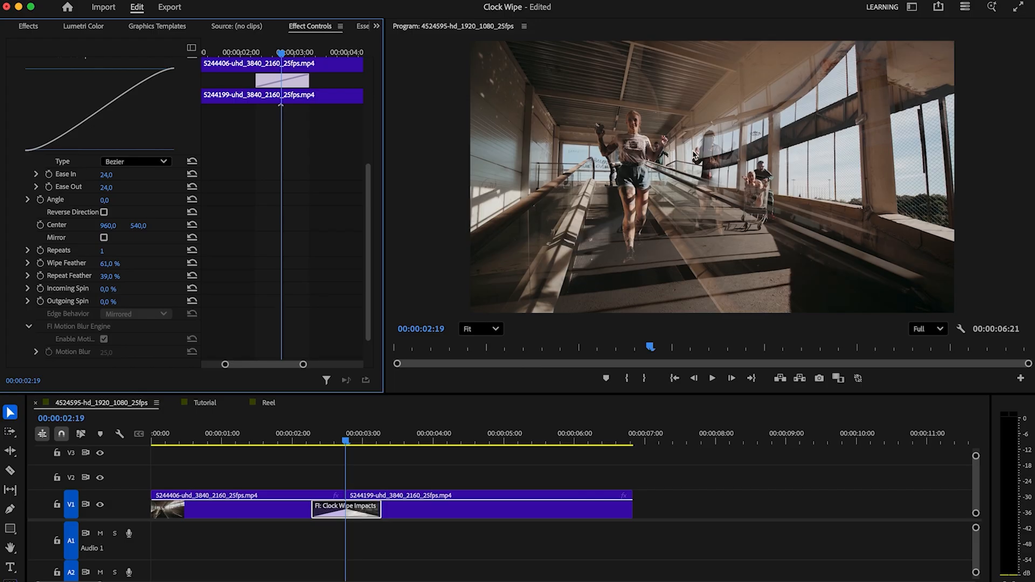
Step: Set the Clock Wipe's Incoming Spin and Outgoing Spin to 15% and its Motion Blur to 50
{"action": "scroll", "coordinate": [376, 284], "scroll_direction": "down", "scroll_amount": 1}
{"action": "mouse_move", "coordinate": [106, 273]}
{"action": "left_mouse_down"}
{"action": "mouse_move", "coordinate": [108, 286]}
{"action": "mouse_move", "coordinate": [115, 278]}
{"action": "left_mouse_up"}
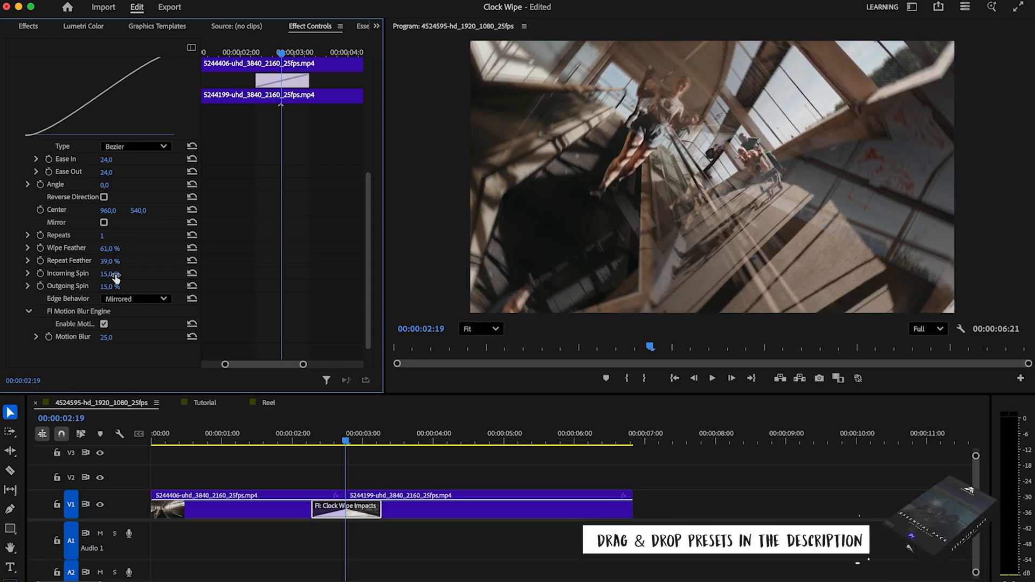
{"action": "left_click_drag", "start_coordinate": [110, 338], "coordinate": [118, 338]}
{"action": "left_click_drag", "start_coordinate": [107, 337], "coordinate": [108, 338]}
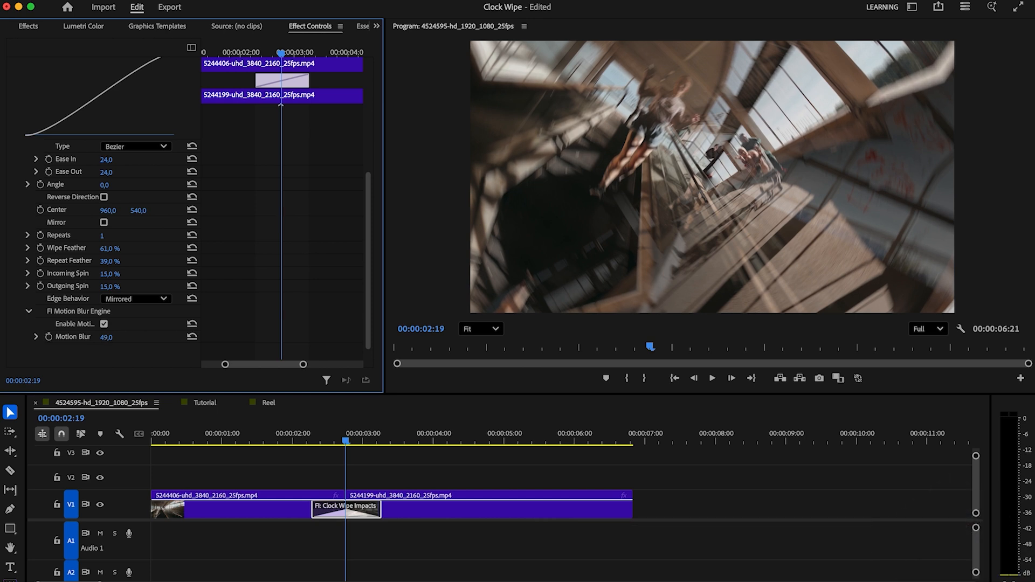
Step: Change the Clock Wipe's curve type to Split, with Ease 54 and Stop 62%
{"action": "left_click", "coordinate": [144, 155]}
{"action": "left_click", "coordinate": [131, 178]}
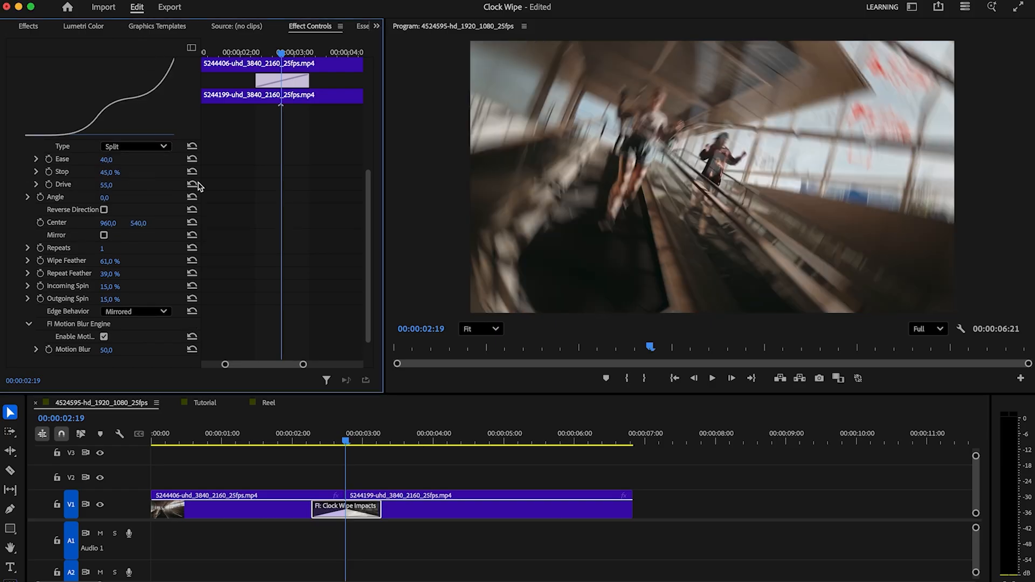
{"action": "left_click_drag", "start_coordinate": [371, 235], "coordinate": [365, 189]}
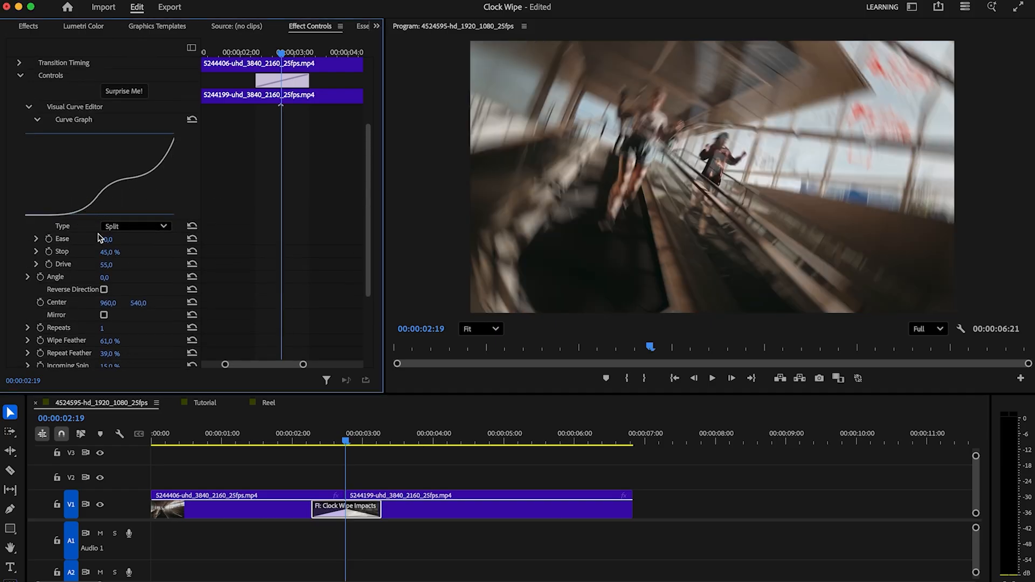
{"action": "left_click_drag", "start_coordinate": [108, 243], "coordinate": [118, 252]}
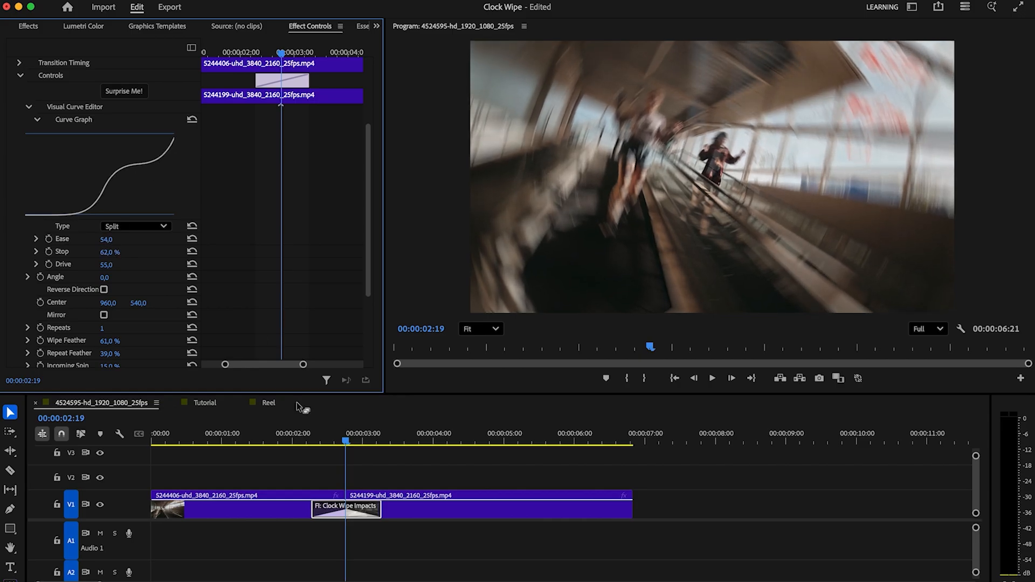
Step: Lengthen the Clock Wipe transition to about 1.9 seconds around the cut, playing it back before and after the change
{"action": "left_click_drag", "start_coordinate": [300, 449], "coordinate": [250, 442]}
{"action": "key", "text": "space"}
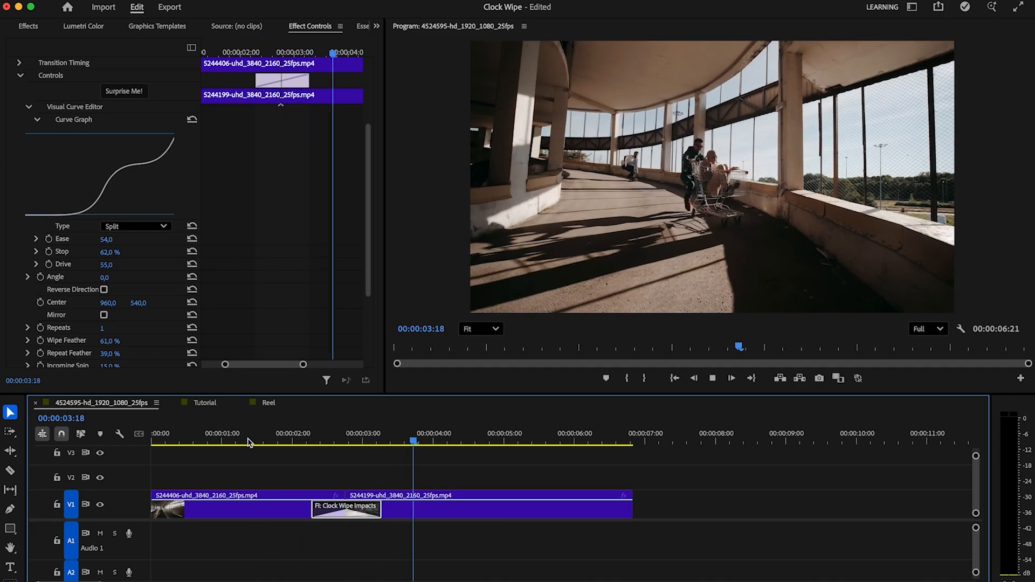
{"action": "key", "text": "space"}
{"action": "left_click_drag", "start_coordinate": [313, 509], "coordinate": [281, 510]}
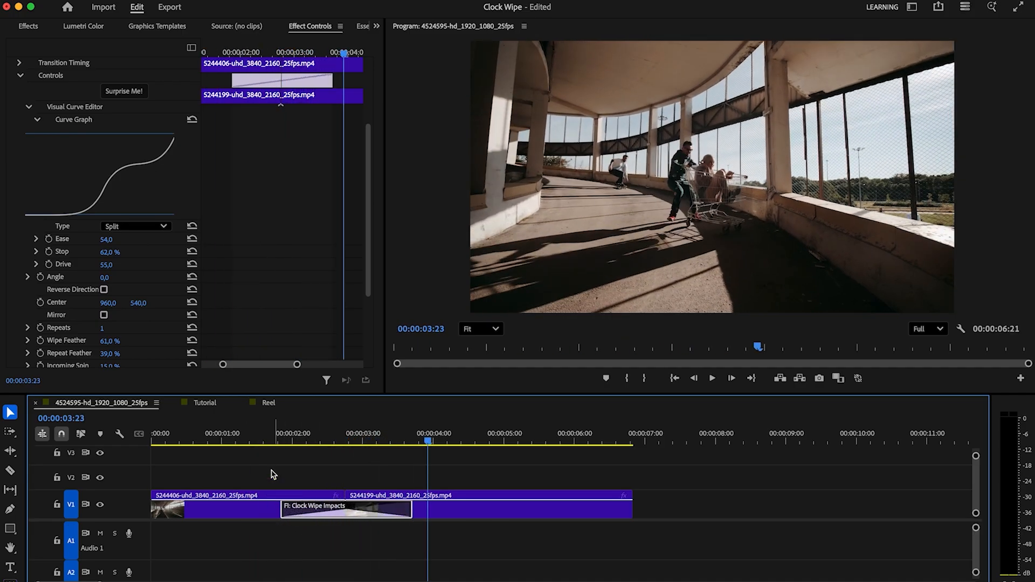
{"action": "left_click", "coordinate": [250, 442]}
{"action": "key", "text": "space"}
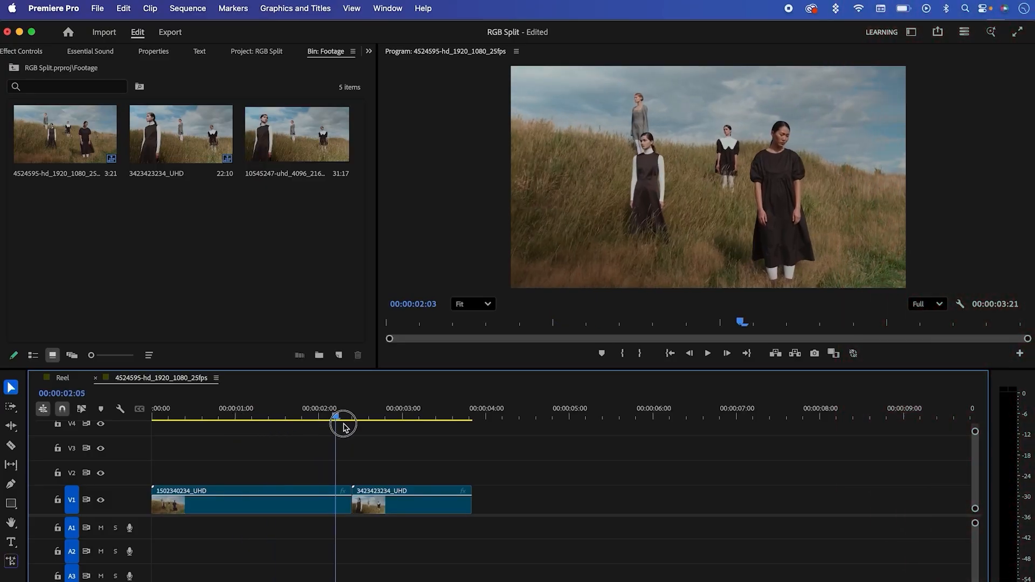
Step: Search the effects for "rgb split" in the RGB Split project, with the playhead at 00:00:01:00
{"action": "left_click_drag", "start_coordinate": [343, 426], "coordinate": [235, 418]}
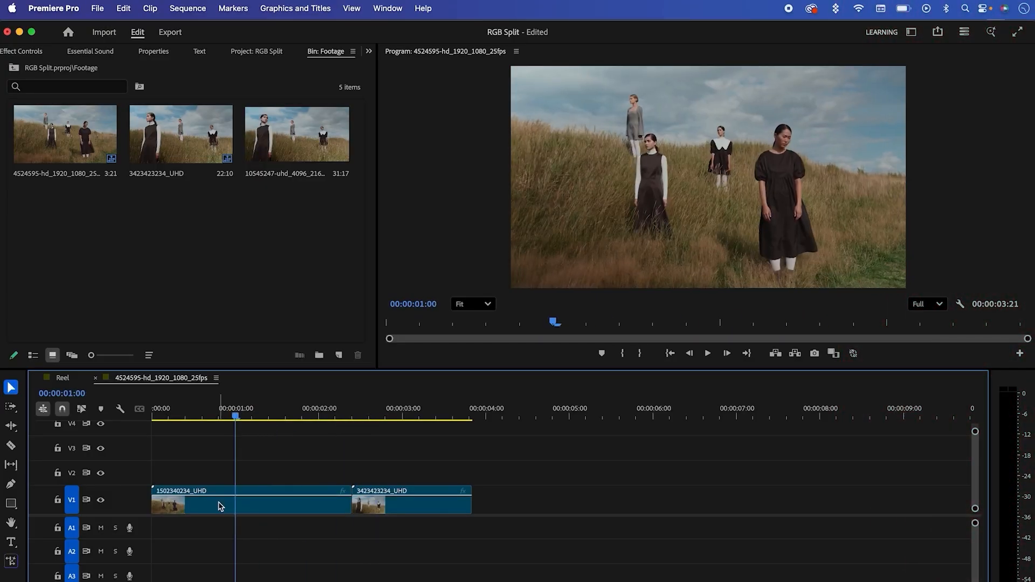
{"action": "left_click", "coordinate": [367, 55]}
{"action": "left_click", "coordinate": [378, 64]}
{"action": "left_click", "coordinate": [92, 73]}
{"action": "type", "text": "rgb split"}
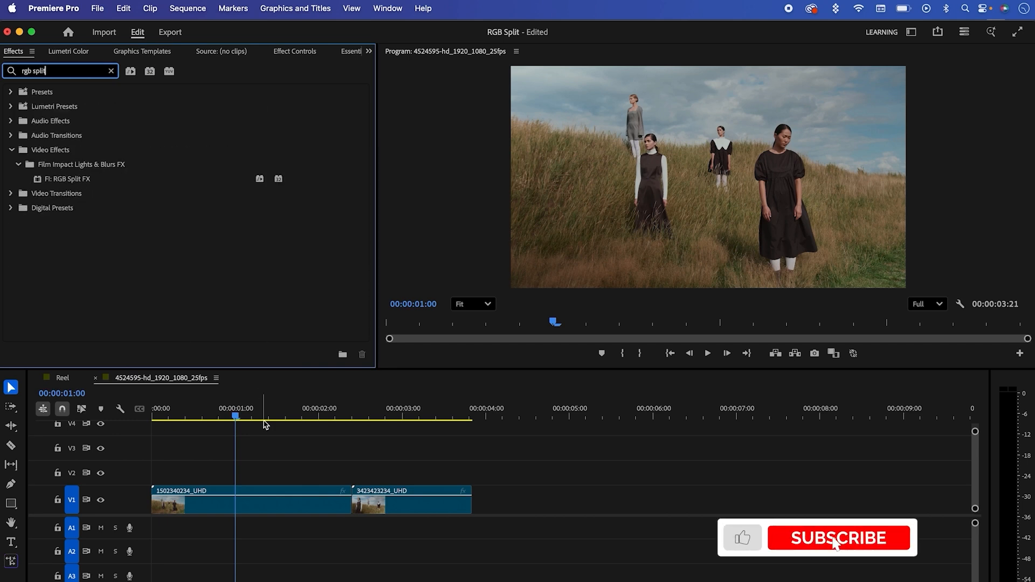
Step: Apply RGB Split FX from the Lights & Blurs FX category of the Film Impact Dashboard to the first clip
{"action": "left_click", "coordinate": [397, 14]}
{"action": "mouse_move", "coordinate": [485, 63]}
{"action": "left_click", "coordinate": [537, 64]}
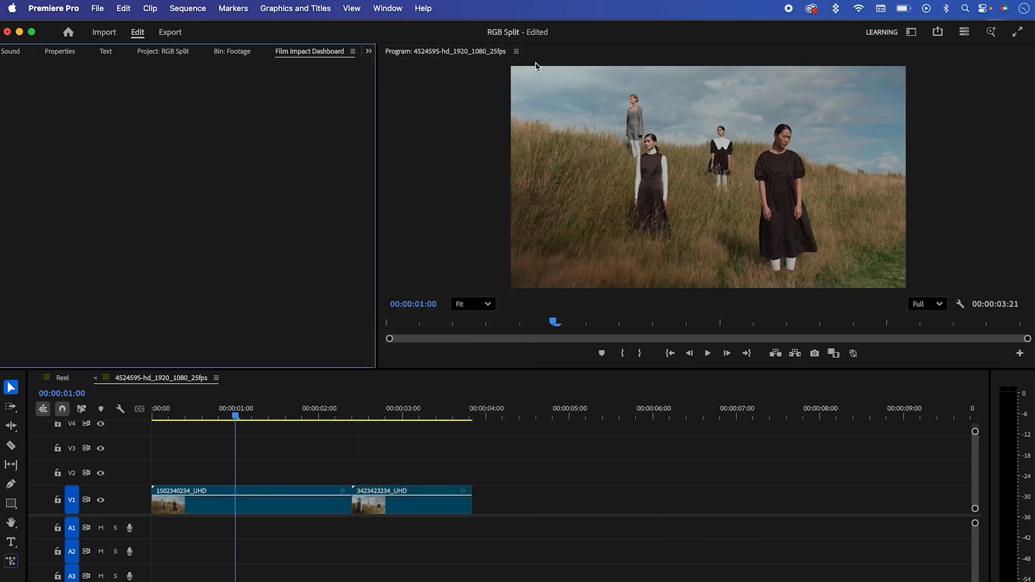
{"action": "left_click_drag", "start_coordinate": [371, 100], "coordinate": [381, 76]}
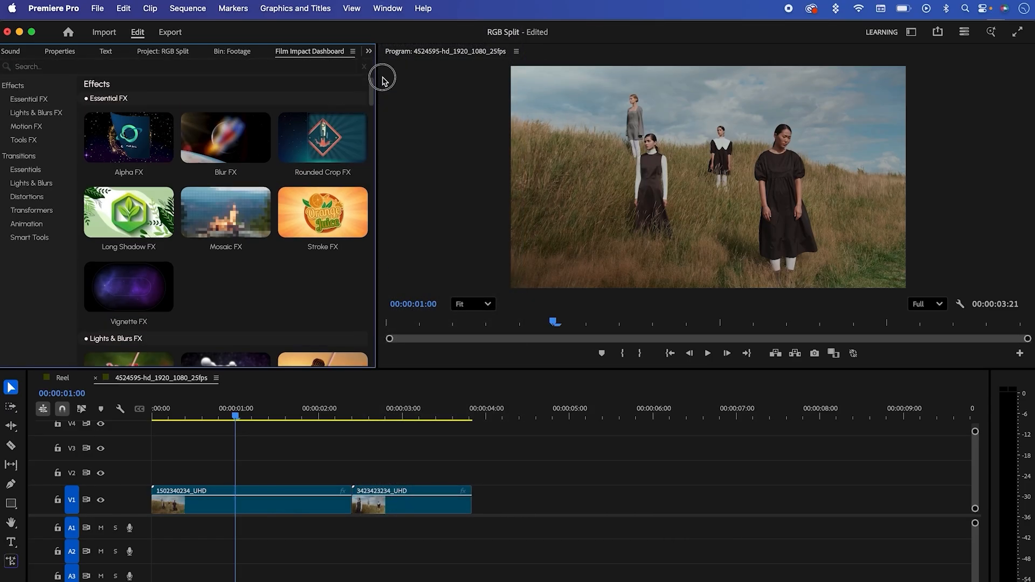
{"action": "left_click", "coordinate": [25, 112]}
{"action": "mouse_move", "coordinate": [233, 311]}
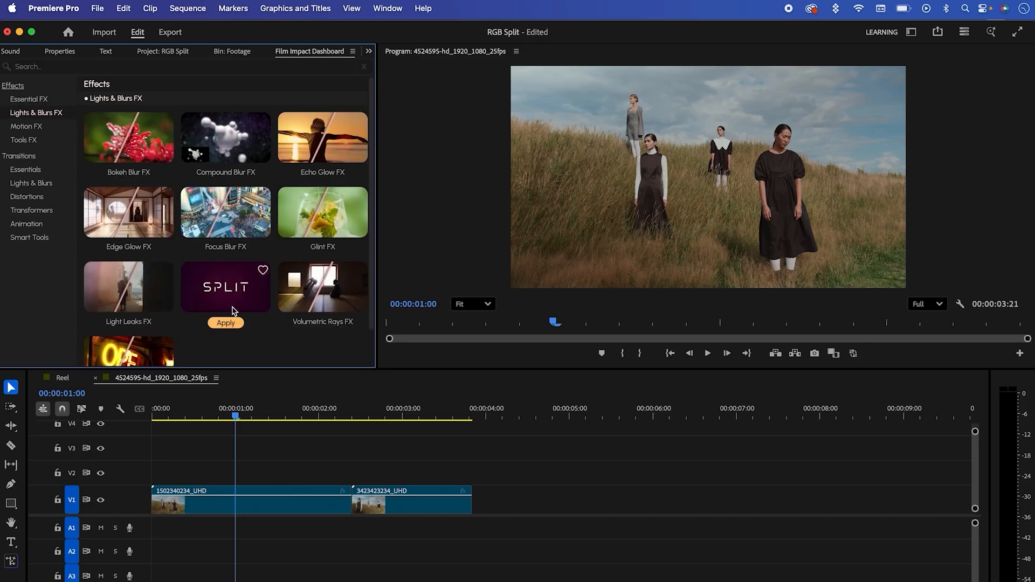
{"action": "left_click", "coordinate": [266, 507]}
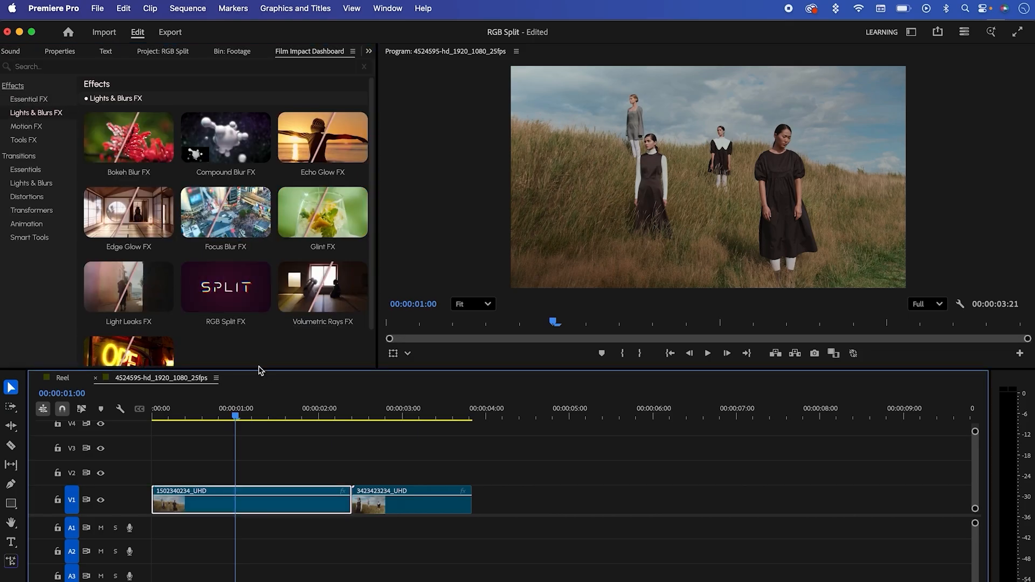
{"action": "left_click", "coordinate": [238, 327]}
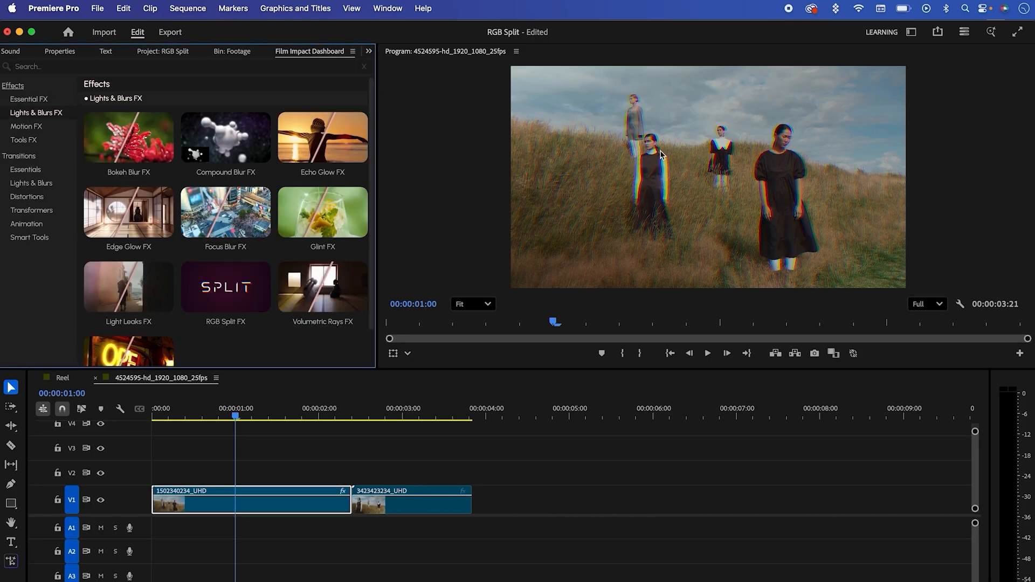
Step: Set the Horizontal Split of the first clip's RGB Split FX to -2%
{"action": "left_click", "coordinate": [369, 51]}
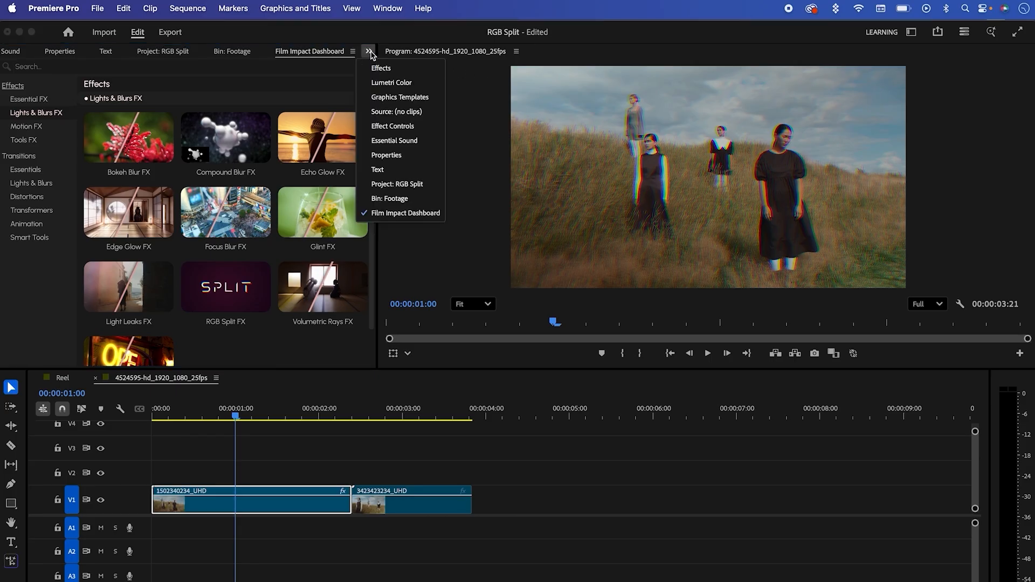
{"action": "left_click", "coordinate": [397, 128]}
{"action": "left_click_drag", "start_coordinate": [360, 129], "coordinate": [370, 221]}
{"action": "mouse_move", "coordinate": [106, 168]}
{"action": "left_mouse_down"}
{"action": "mouse_move", "coordinate": [140, 168]}
{"action": "mouse_move", "coordinate": [98, 164]}
{"action": "left_mouse_up"}
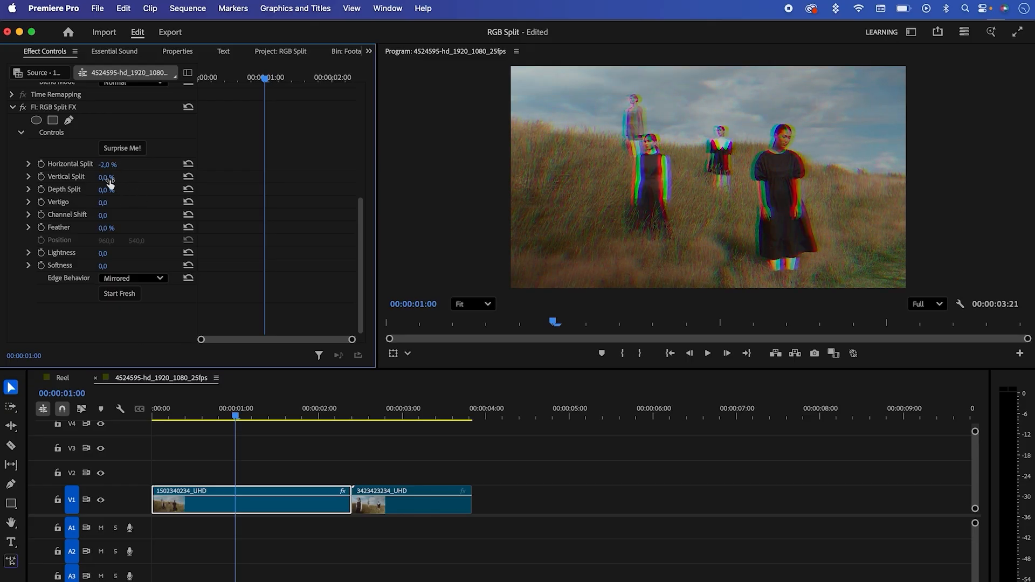
Step: Try out the Vertical Split, Depth Split and Vertigo settings of the first clip's RGB Split FX
{"action": "mouse_move", "coordinate": [106, 176]}
{"action": "left_mouse_down"}
{"action": "mouse_move", "coordinate": [145, 177]}
{"action": "mouse_move", "coordinate": [113, 177]}
{"action": "left_mouse_up"}
{"action": "mouse_move", "coordinate": [107, 189]}
{"action": "left_mouse_down"}
{"action": "mouse_move", "coordinate": [120, 190]}
{"action": "mouse_move", "coordinate": [105, 189]}
{"action": "left_mouse_up"}
{"action": "left_click_drag", "start_coordinate": [102, 202], "coordinate": [132, 202]}
{"action": "left_click_drag", "start_coordinate": [236, 416], "coordinate": [218, 416]}
Step: Set the RGB Split's Channel Shift to -25° and Feather to 26%, and move its Position to about 1065.7, 496
{"action": "mouse_move", "coordinate": [105, 203]}
{"action": "left_mouse_down"}
{"action": "mouse_move", "coordinate": [77, 203]}
{"action": "mouse_move", "coordinate": [98, 203]}
{"action": "mouse_move", "coordinate": [81, 215]}
{"action": "mouse_move", "coordinate": [146, 215]}
{"action": "mouse_move", "coordinate": [113, 215]}
{"action": "left_mouse_up"}
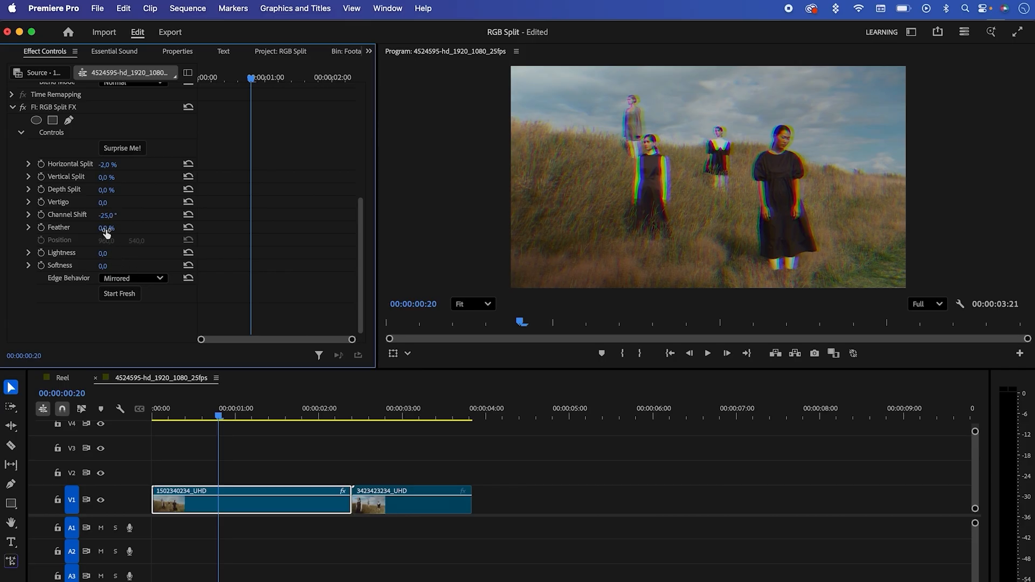
{"action": "mouse_move", "coordinate": [107, 228]}
{"action": "left_mouse_down"}
{"action": "mouse_move", "coordinate": [126, 228]}
{"action": "mouse_move", "coordinate": [112, 228]}
{"action": "left_mouse_up"}
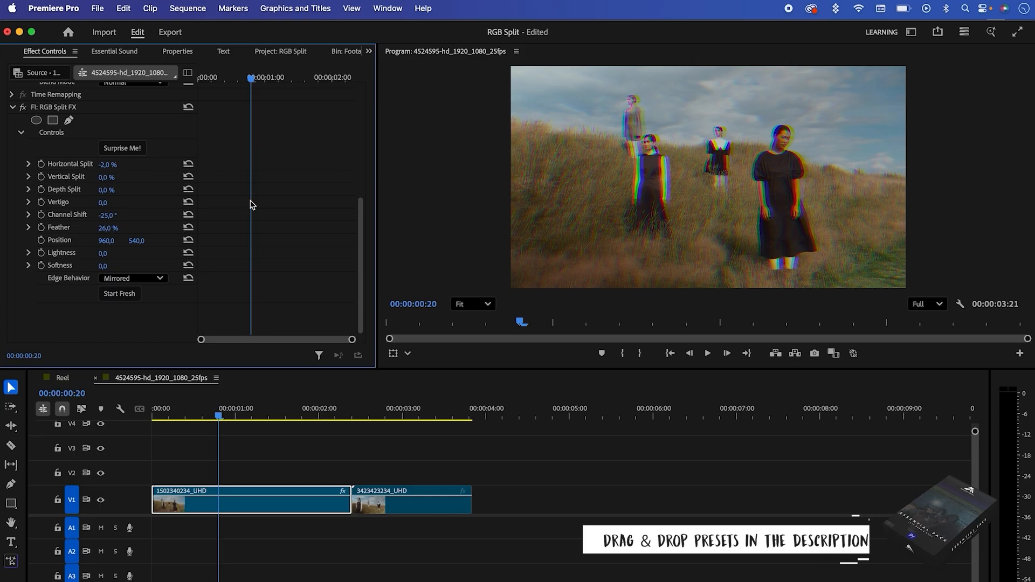
{"action": "left_click_drag", "start_coordinate": [695, 176], "coordinate": [732, 172]}
Step: Try out Lightness and Softness on the RGB Split, and set its Edge Behavior to Transparent after trying Repeat Edge
{"action": "left_click_drag", "start_coordinate": [103, 253], "coordinate": [126, 265]}
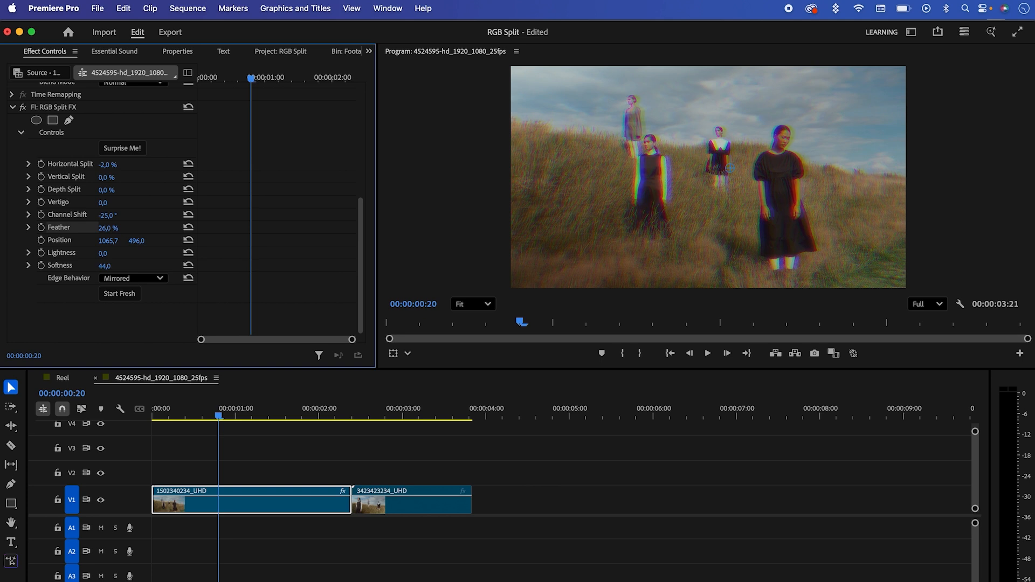
{"action": "left_click", "coordinate": [140, 278]}
{"action": "left_click", "coordinate": [135, 311]}
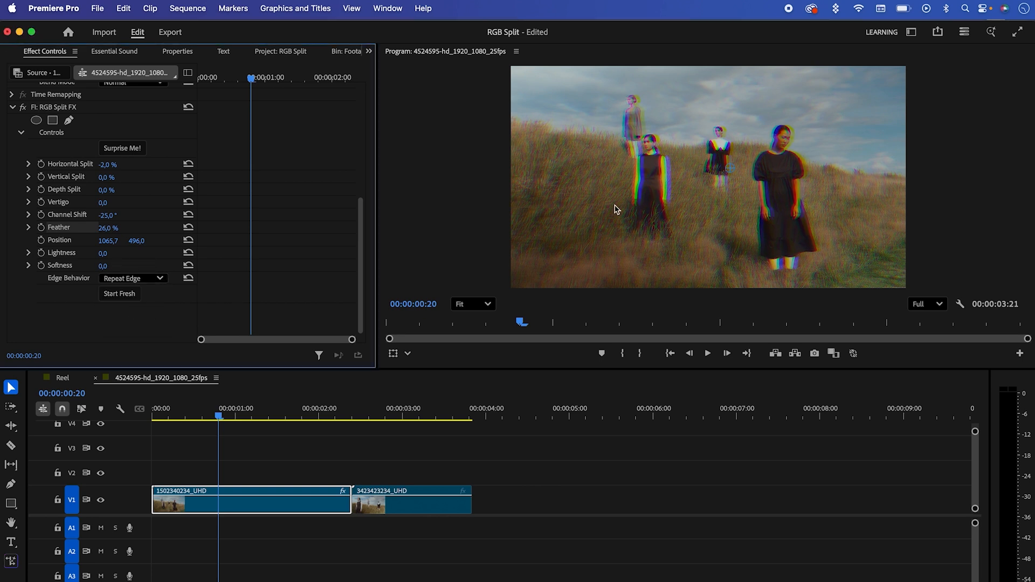
{"action": "left_click", "coordinate": [141, 278]}
{"action": "left_click", "coordinate": [141, 325]}
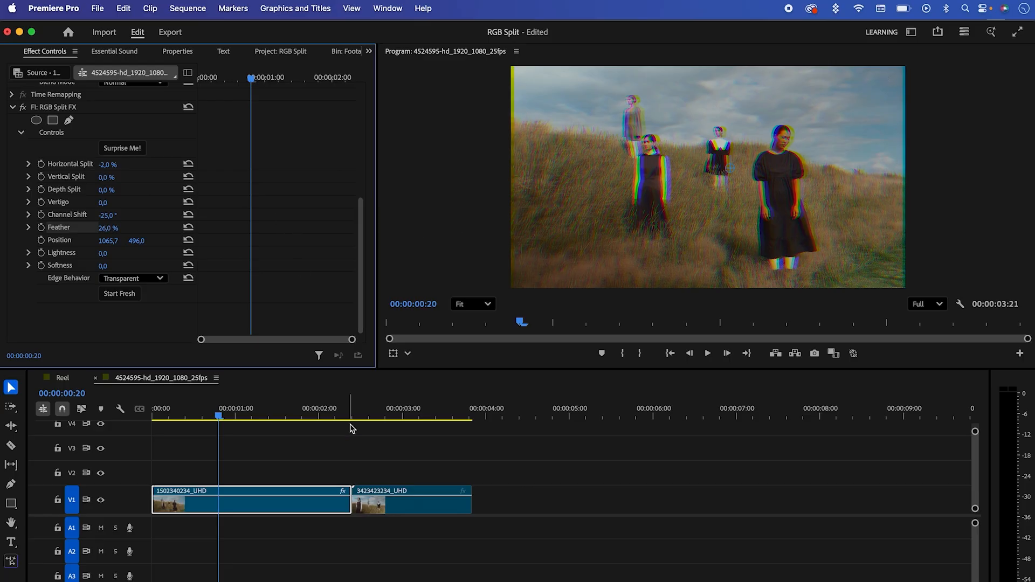
Step: Copy the adjusted RGB Split FX from the first clip to the second clip and scrub through the cut
{"action": "left_click_drag", "start_coordinate": [264, 412], "coordinate": [298, 424]}
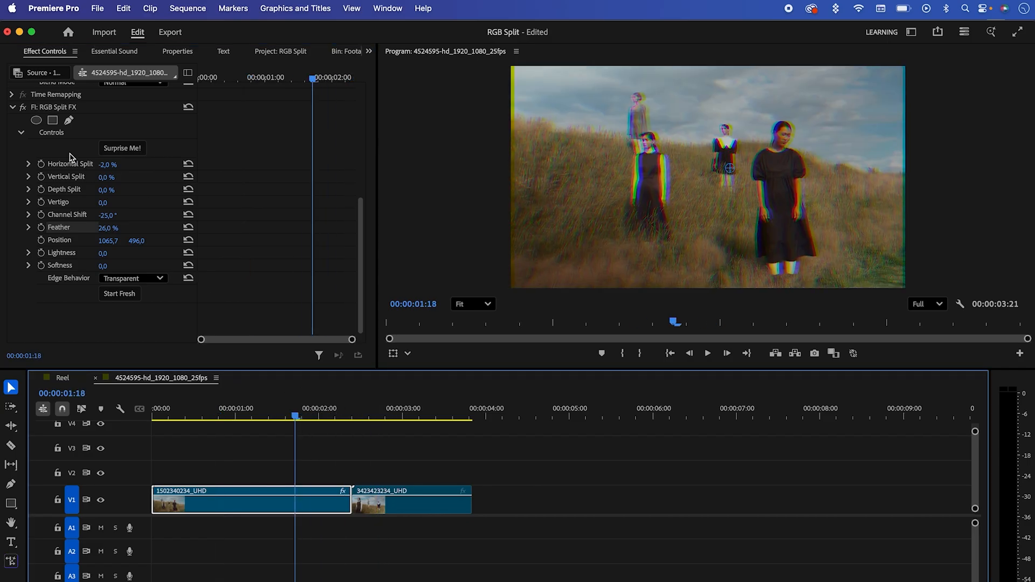
{"action": "left_click", "coordinate": [65, 107]}
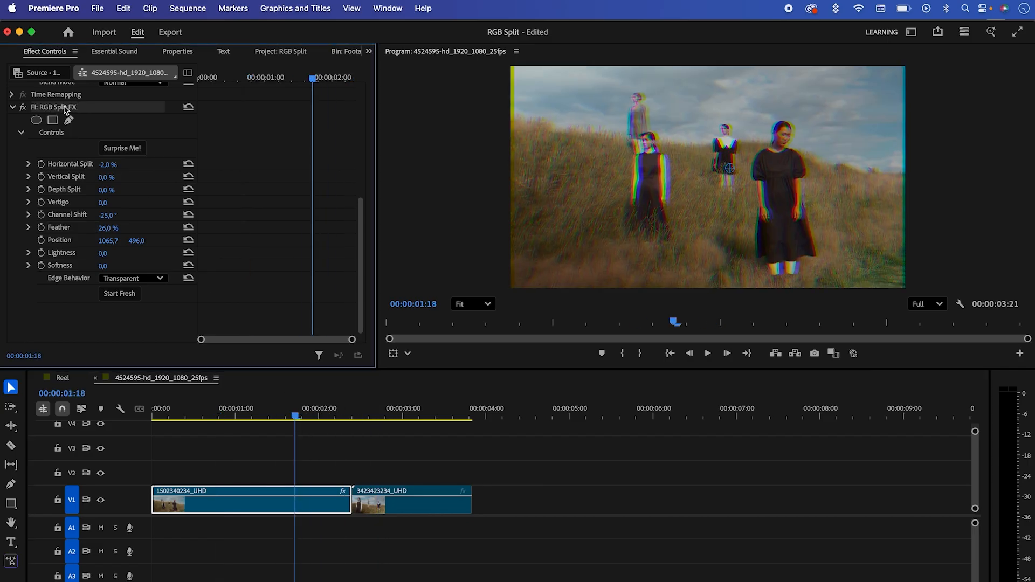
{"action": "left_click", "coordinate": [397, 511]}
{"action": "left_click_drag", "start_coordinate": [377, 415], "coordinate": [310, 415]}
Step: Add a Vertigo keyframe of 100 to the first clip's RGB Split FX at its last frame, 00:00:02:09
{"action": "left_click", "coordinate": [332, 509]}
{"action": "left_click_drag", "start_coordinate": [358, 201], "coordinate": [360, 316]}
{"action": "left_click_drag", "start_coordinate": [330, 79], "coordinate": [354, 79]}
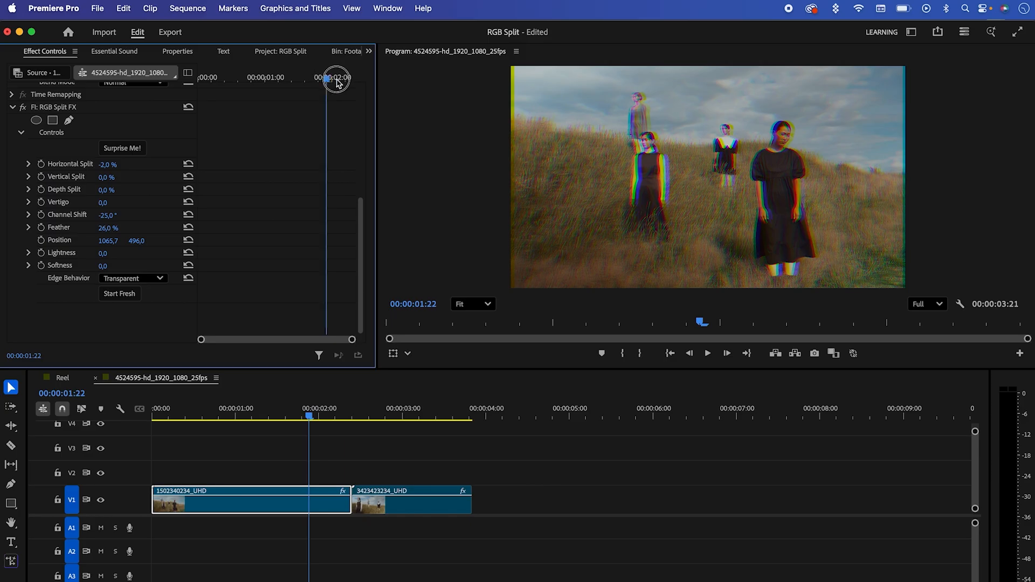
{"action": "left_click", "coordinate": [42, 203]}
{"action": "left_click_drag", "start_coordinate": [103, 205], "coordinate": [157, 205]}
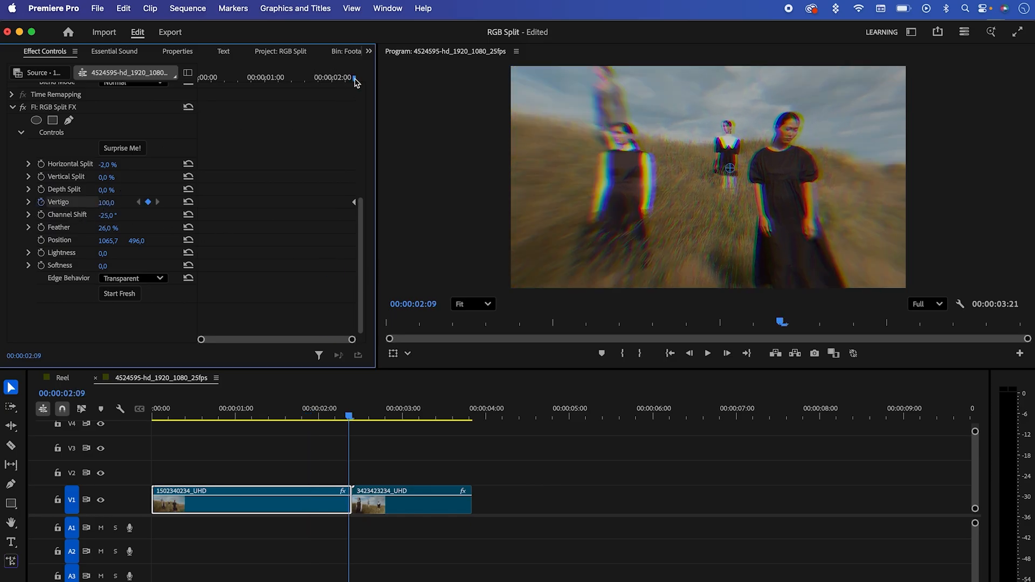
Step: Add a Vertigo keyframe of 0 at 00:00:02:01 on the first clip and ease the Vertigo keyframes
{"action": "key", "text": "Left"}
{"action": "key", "text": "Left"}
{"action": "key", "text": "Left"}
{"action": "key", "text": "Left"}
{"action": "key", "text": "Left"}
{"action": "key", "text": "Left"}
{"action": "key", "text": "Left"}
{"action": "key", "text": "Left"}
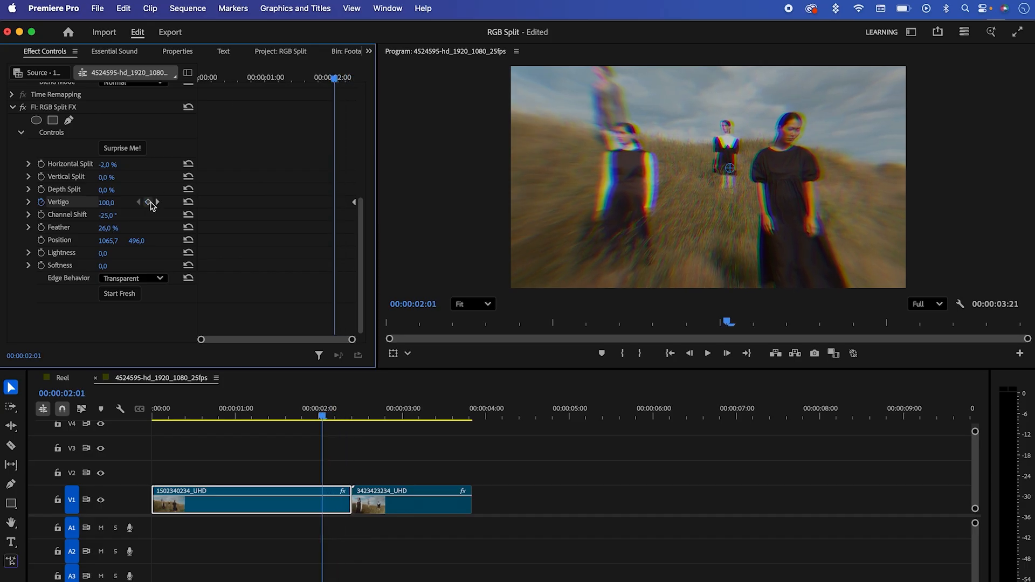
{"action": "left_click", "coordinate": [188, 202]}
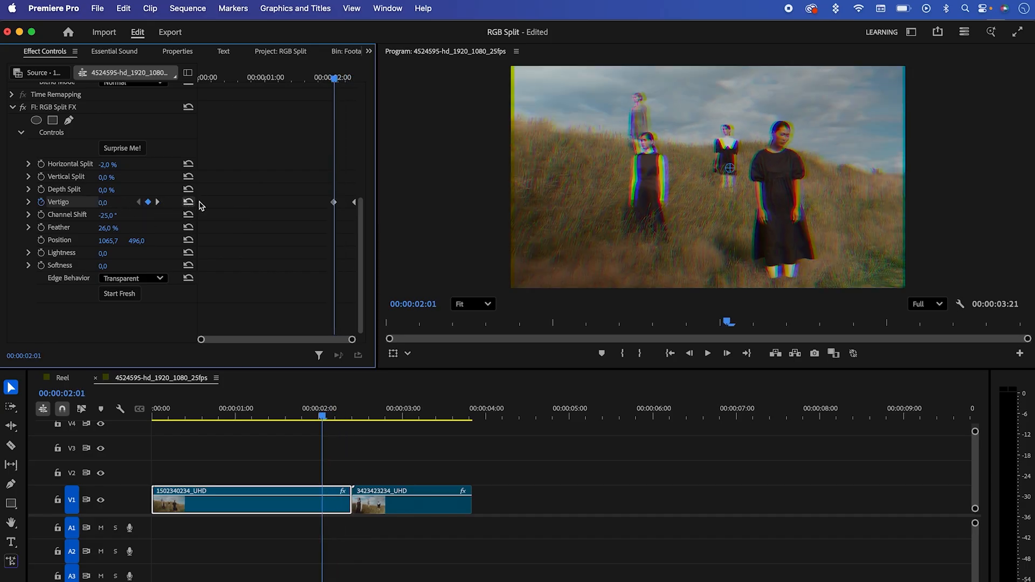
{"action": "right_click", "coordinate": [334, 202]}
{"action": "left_click", "coordinate": [363, 371]}
Step: Play back the end of the first clip to review the Vertigo animation
{"action": "left_click_drag", "start_coordinate": [322, 416], "coordinate": [308, 417]}
{"action": "key", "text": "space"}
{"action": "left_click", "coordinate": [305, 417]}
{"action": "left_click", "coordinate": [305, 417]}
{"action": "key", "text": "space"}
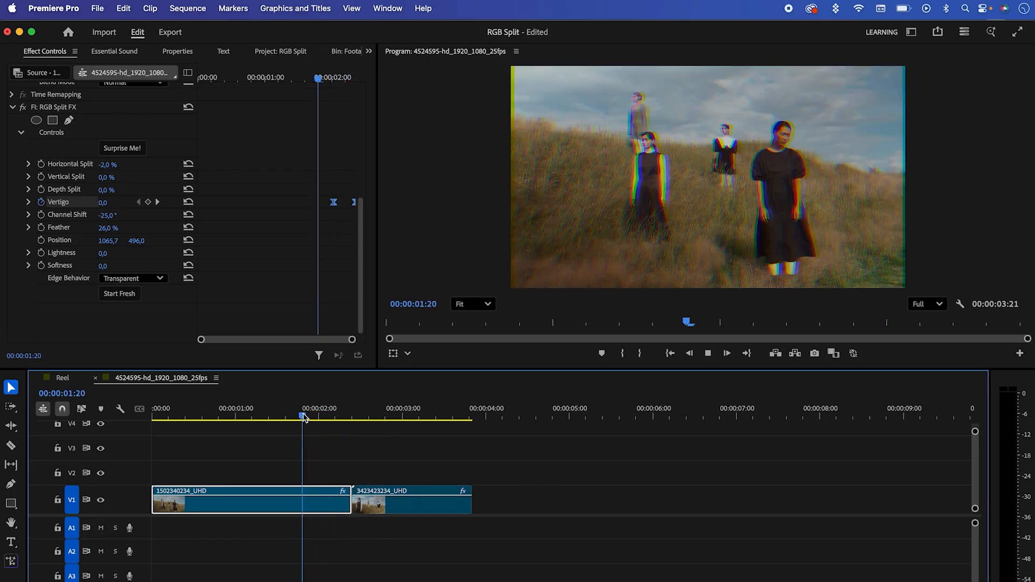
{"action": "key", "text": "space"}
Step: Add a Vertigo keyframe of 100 to the second clip's RGB Split FX at its first frame, 00:00:02:10
{"action": "left_click", "coordinate": [393, 508]}
{"action": "left_click", "coordinate": [203, 77]}
{"action": "left_click_drag", "start_coordinate": [353, 180], "coordinate": [347, 282]}
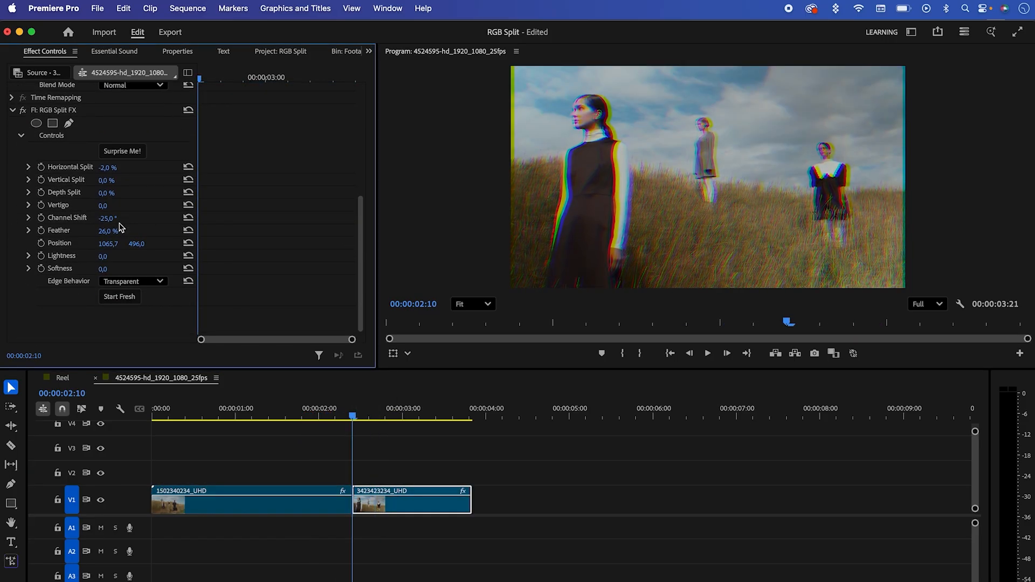
{"action": "left_click", "coordinate": [41, 206]}
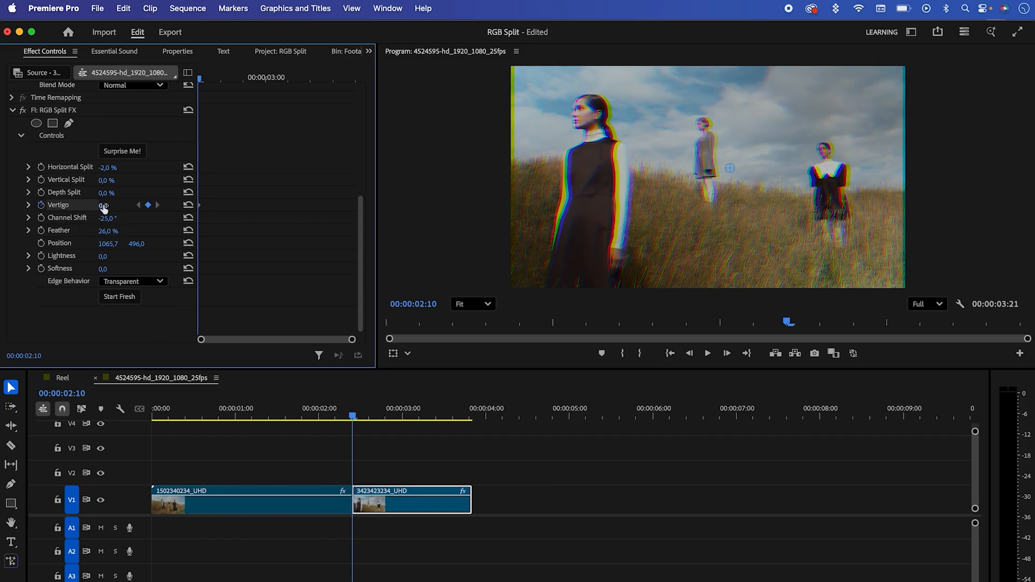
{"action": "left_click_drag", "start_coordinate": [104, 209], "coordinate": [158, 209]}
Step: Add a Vertigo keyframe of 0 at 00:00:02:18 on the second clip and ease its Vertigo keyframes
{"action": "key", "text": "Right"}
{"action": "key", "text": "Right"}
{"action": "key", "text": "Right"}
{"action": "key", "text": "Right"}
{"action": "key", "text": "Right"}
{"action": "key", "text": "Right"}
{"action": "key", "text": "Right"}
{"action": "key", "text": "Right"}
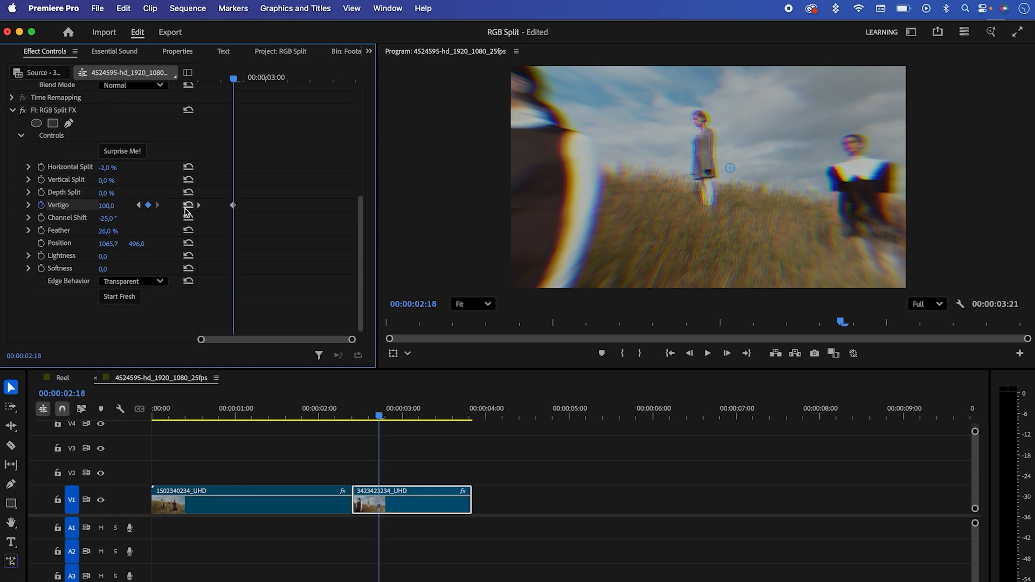
{"action": "left_click", "coordinate": [186, 209]}
{"action": "right_click", "coordinate": [235, 208]}
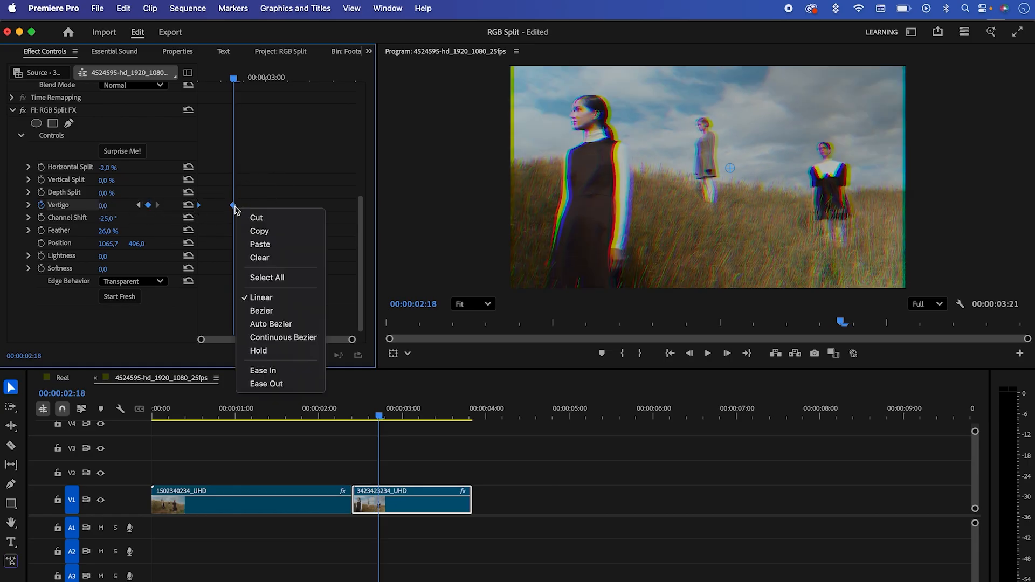
{"action": "left_click", "coordinate": [266, 371]}
Step: Play back the cut between the two clips to review the Vertigo transition
{"action": "left_click", "coordinate": [318, 413]}
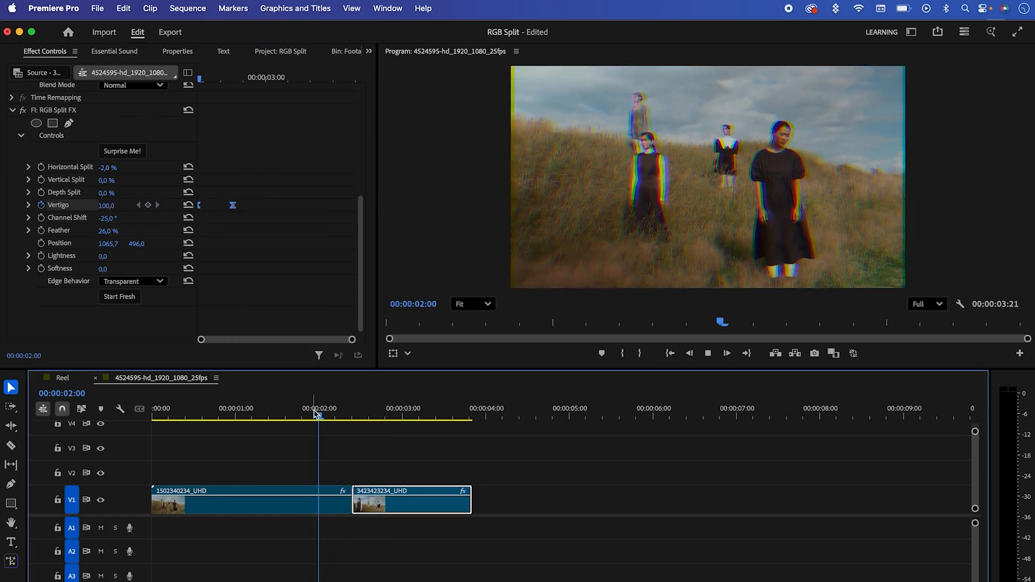
{"action": "key", "text": "space"}
{"action": "left_click", "coordinate": [307, 407]}
{"action": "key", "text": "space"}
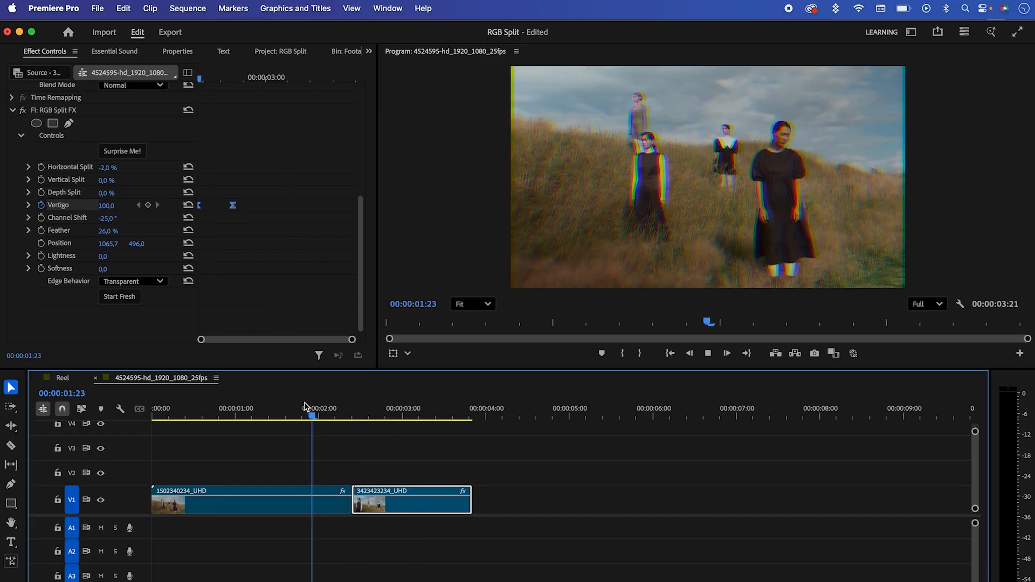
{"action": "key", "text": "space"}
Step: Move the second clip's last Vertigo keyframe slightly later and replay the transition
{"action": "left_click_drag", "start_coordinate": [235, 206], "coordinate": [249, 210]}
{"action": "left_click", "coordinate": [320, 413]}
{"action": "key", "text": "space"}
{"action": "key", "text": "space"}
{"action": "left_click", "coordinate": [330, 409]}
Step: Remove the first clip's Vertigo keyframes and try random RGB Split FX looks with Surprise Me, resetting the effect with Start Fresh
{"action": "left_click", "coordinate": [282, 508]}
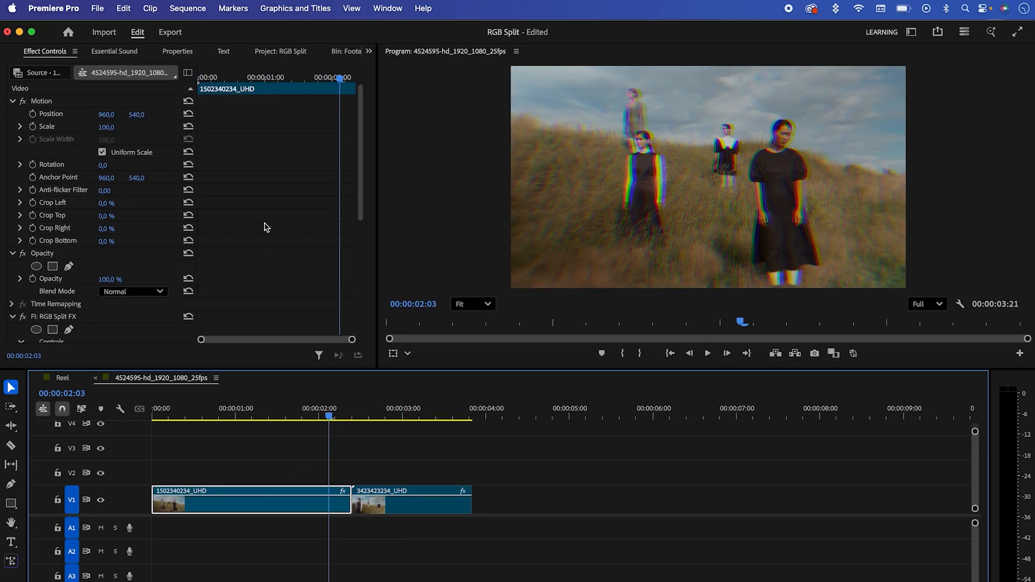
{"action": "scroll", "coordinate": [365, 235], "scroll_direction": "down", "scroll_amount": 5}
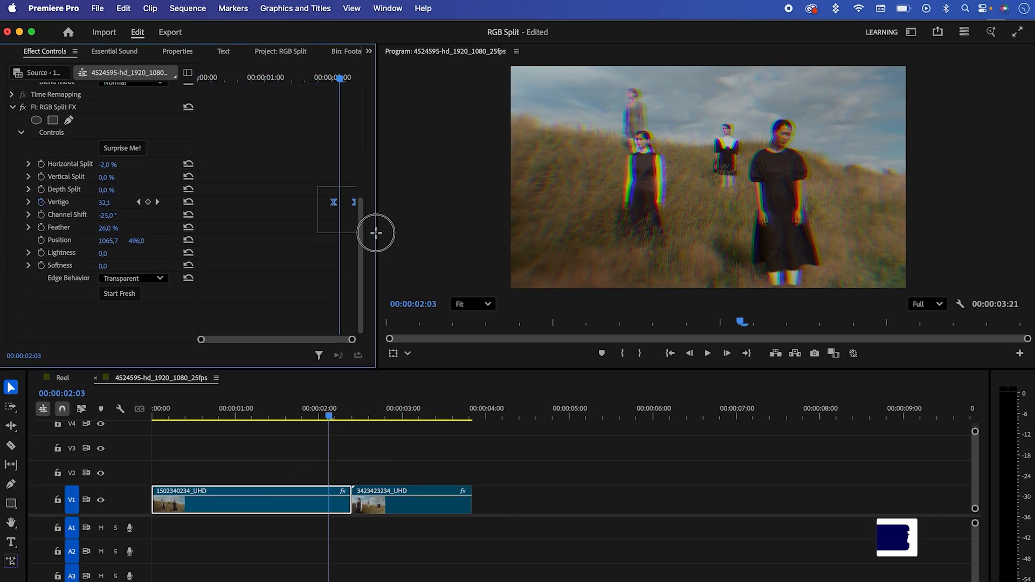
{"action": "left_click", "coordinate": [135, 151]}
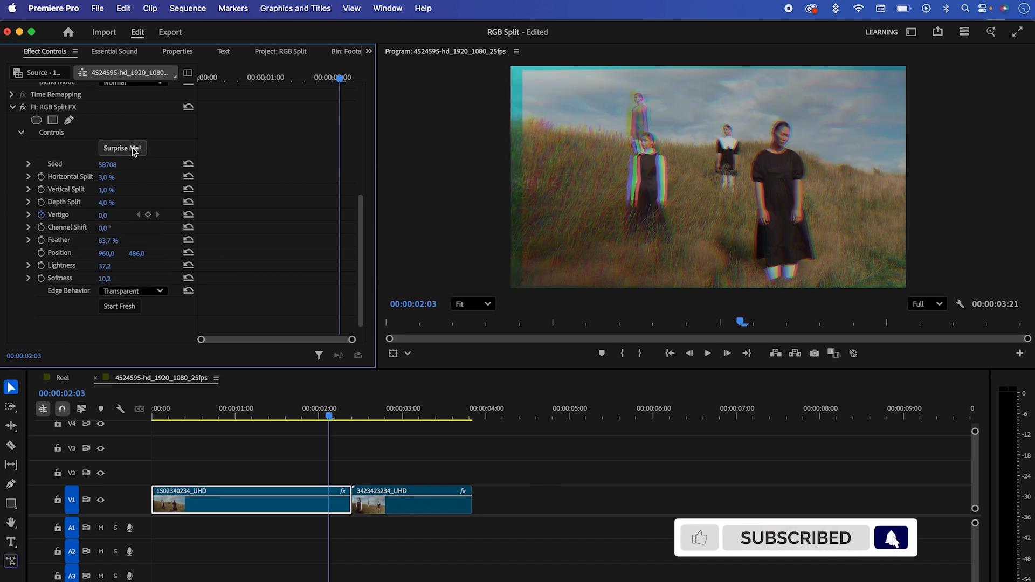
{"action": "left_click", "coordinate": [138, 147]}
{"action": "left_click", "coordinate": [134, 148]}
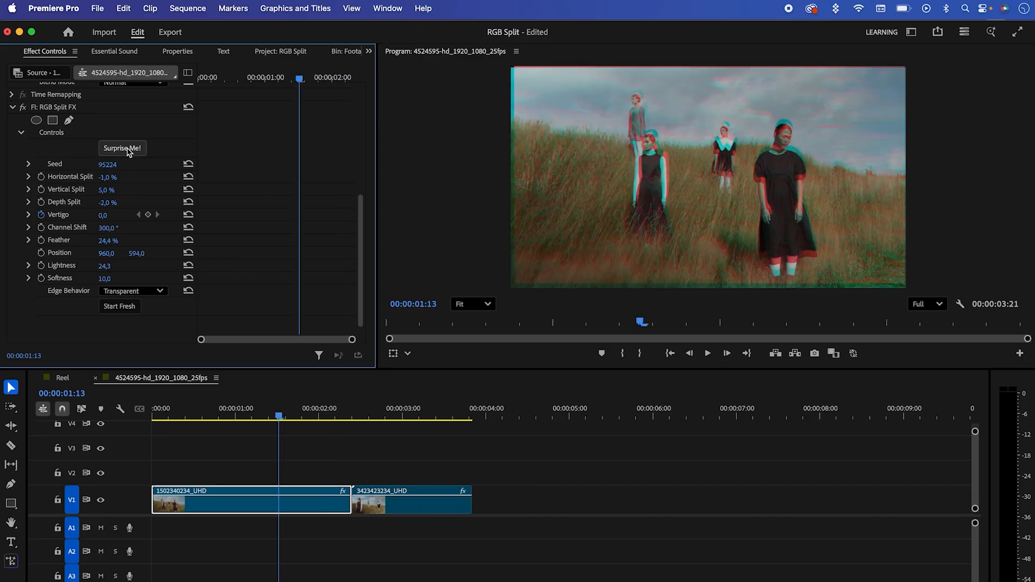
{"action": "left_click", "coordinate": [128, 307]}
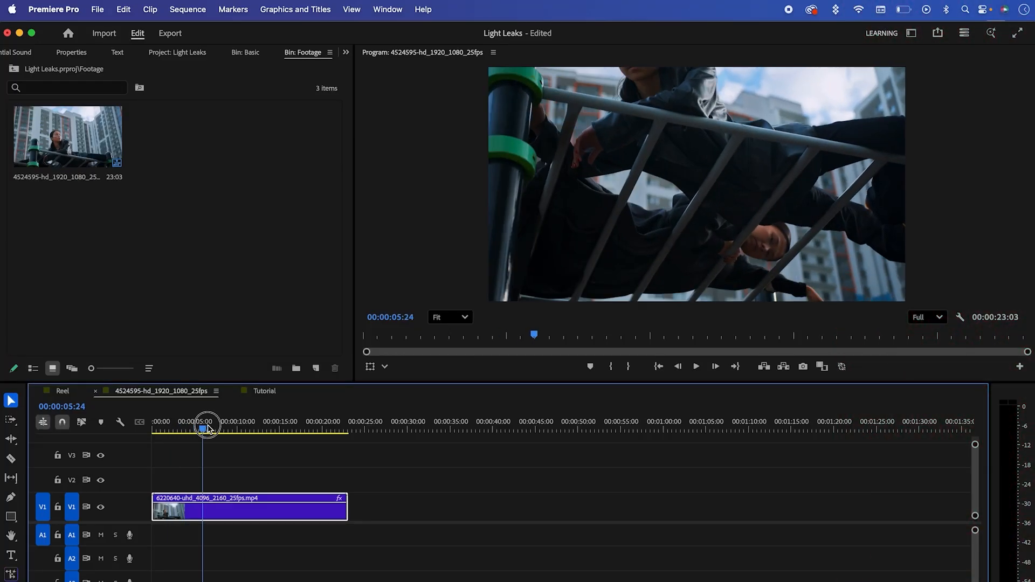
Step: Search the effects for "light leaks" in the Light Leaks project
{"action": "left_click_drag", "start_coordinate": [203, 423], "coordinate": [153, 426]}
{"action": "left_click", "coordinate": [347, 54]}
{"action": "left_click", "coordinate": [358, 69]}
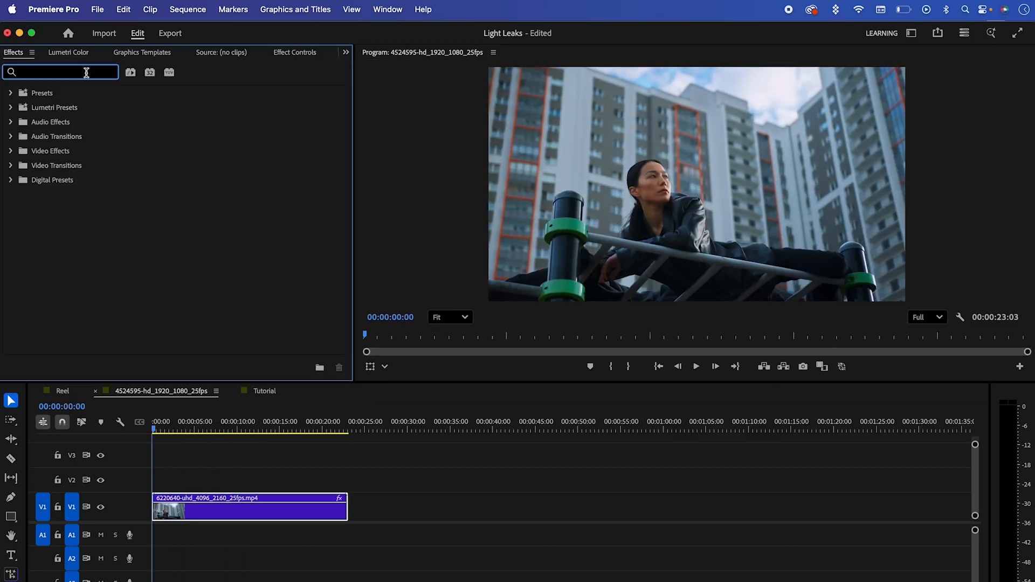
{"action": "type", "text": "light "}
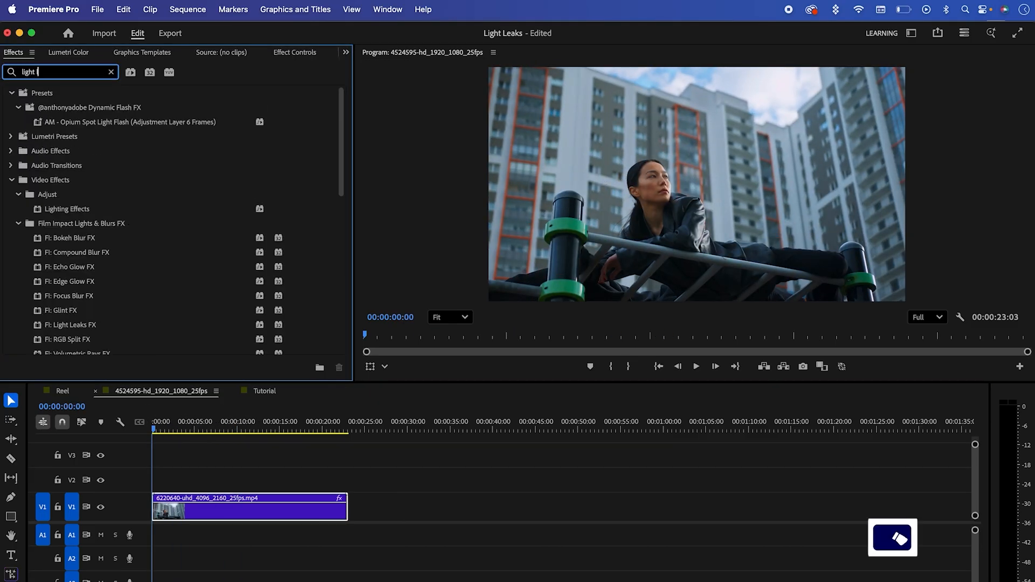
{"action": "type", "text": "leaks"}
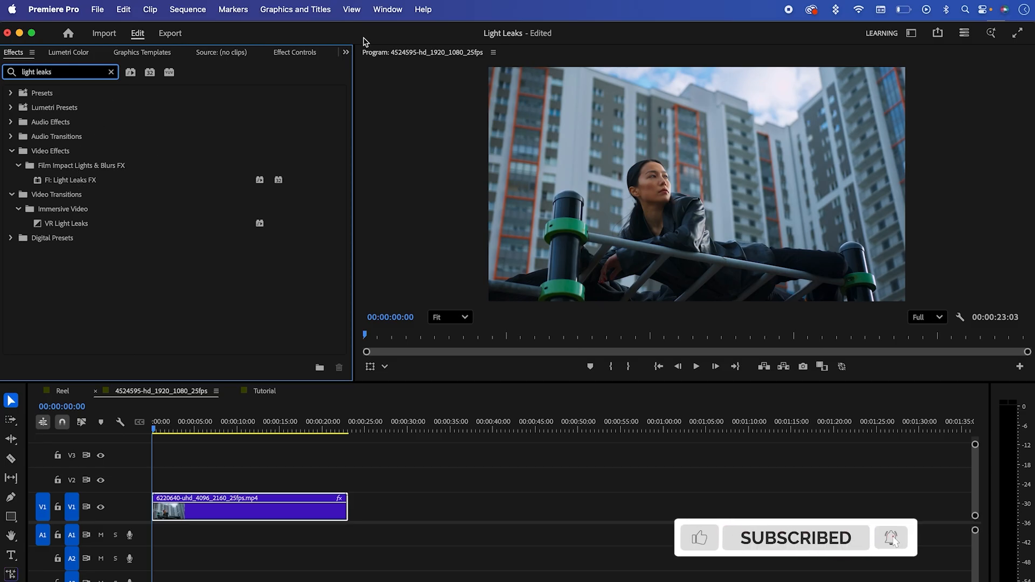
Step: Apply Light Leaks FX from the Film Impact Dashboard's Lights & Blurs FX category to the clip on V1
{"action": "left_click", "coordinate": [387, 9]}
{"action": "mouse_move", "coordinate": [440, 64]}
{"action": "left_click", "coordinate": [546, 64]}
{"action": "mouse_move", "coordinate": [272, 195]}
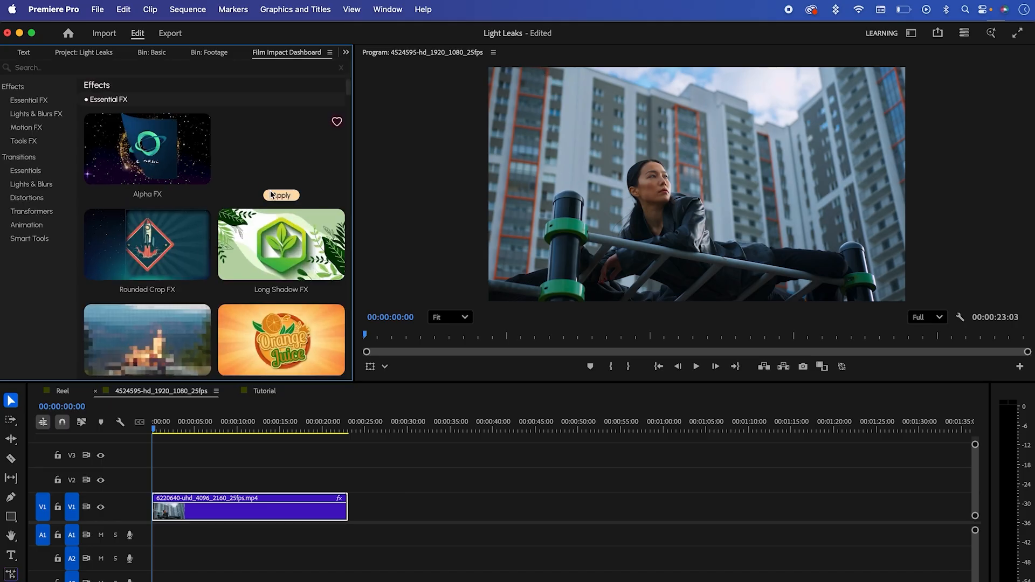
{"action": "left_click", "coordinate": [41, 118]}
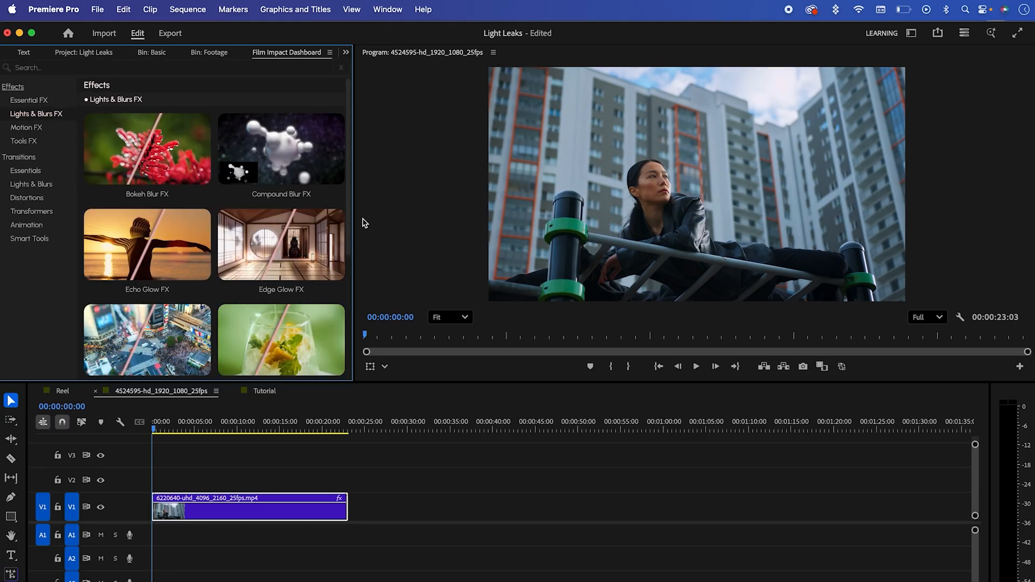
{"action": "scroll", "coordinate": [347, 250], "scroll_direction": "down", "scroll_amount": 5}
{"action": "left_click", "coordinate": [234, 517]}
{"action": "left_click", "coordinate": [148, 308]}
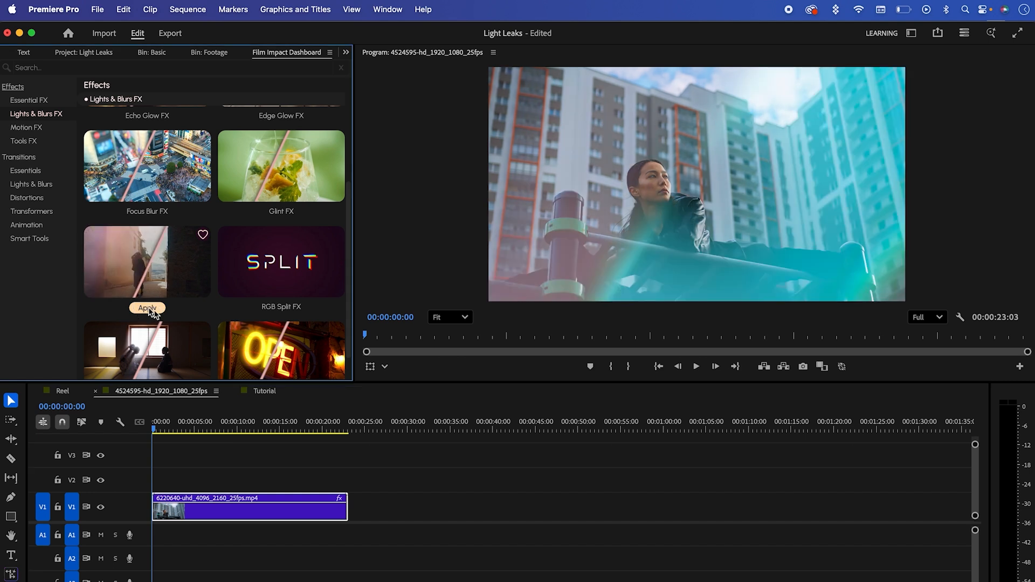
Step: Preview the light leak at several points of the clip and display the Light Leaks FX settings
{"action": "left_click", "coordinate": [210, 430]}
{"action": "left_click", "coordinate": [346, 53]}
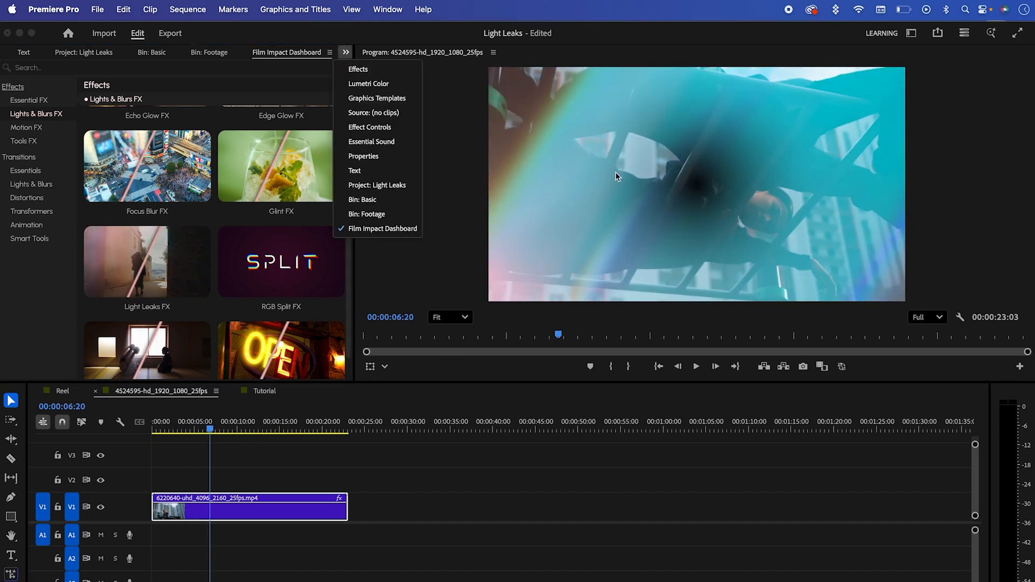
{"action": "left_click", "coordinate": [389, 130]}
{"action": "left_click_drag", "start_coordinate": [341, 173], "coordinate": [359, 262]}
{"action": "left_click", "coordinate": [189, 429]}
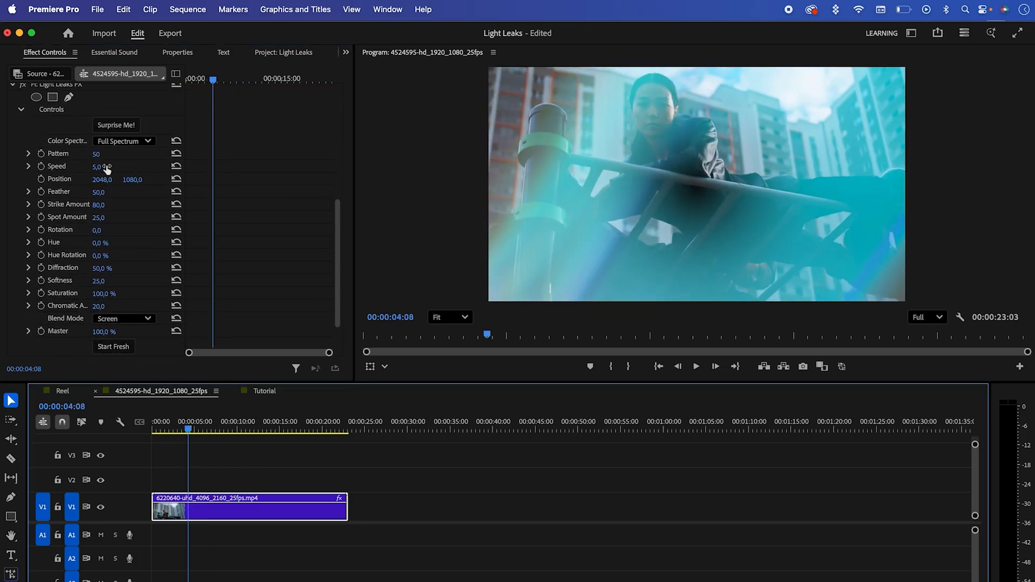
Step: Randomise the Light Leaks FX with Surprise Me until it gives a reddish Single Spectrum look, and scrub the clip's beginning
{"action": "left_click", "coordinate": [128, 125]}
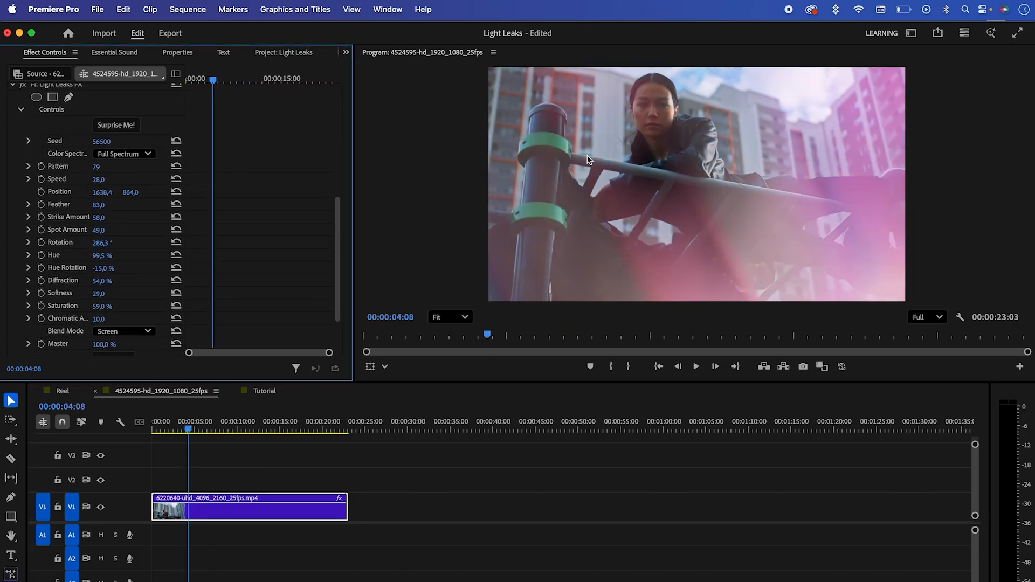
{"action": "left_click", "coordinate": [132, 126]}
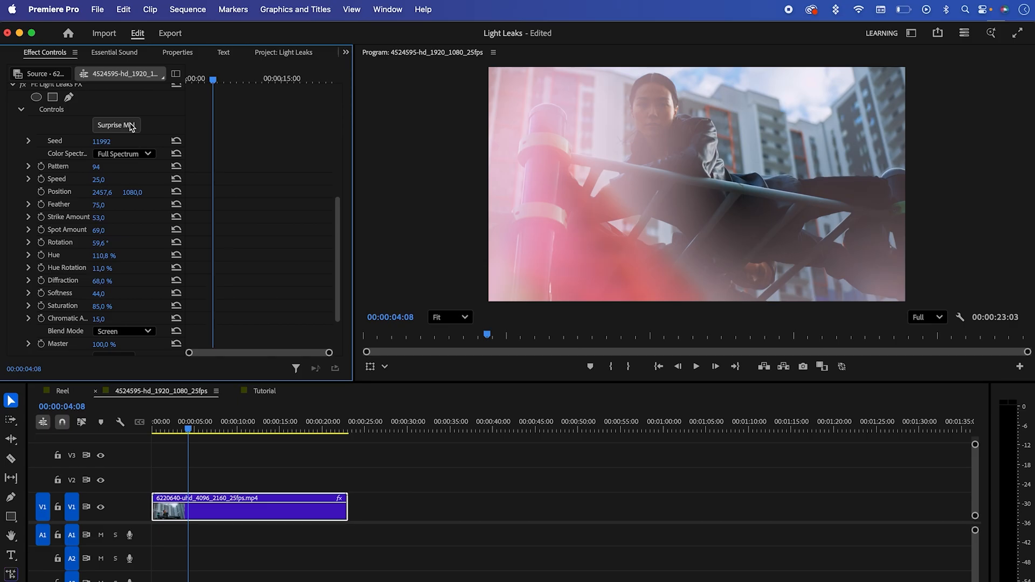
{"action": "left_click", "coordinate": [131, 125]}
{"action": "left_click", "coordinate": [116, 127]}
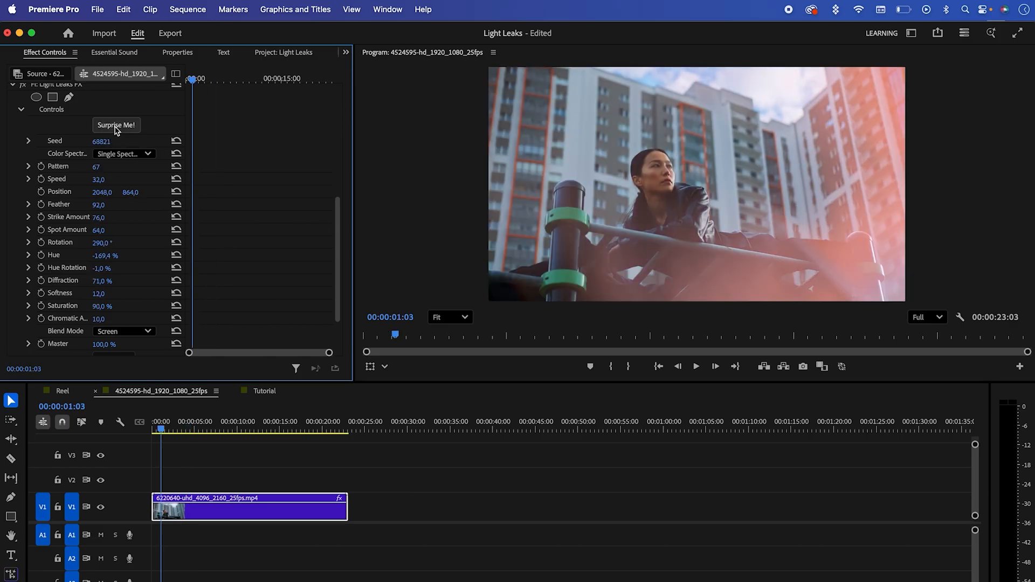
{"action": "left_click_drag", "start_coordinate": [181, 433], "coordinate": [156, 420]}
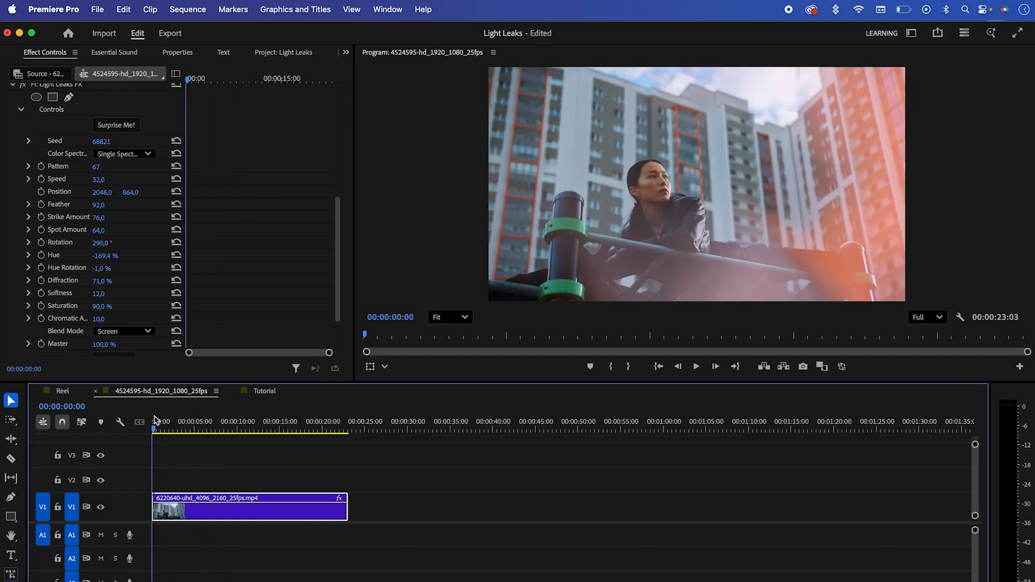
Step: Set the Light Leaks FX Master amount to 24% and play back the clip
{"action": "left_click_drag", "start_coordinate": [338, 276], "coordinate": [339, 298]}
{"action": "left_click_drag", "start_coordinate": [102, 294], "coordinate": [61, 293]}
{"action": "left_click_drag", "start_coordinate": [186, 430], "coordinate": [158, 430]}
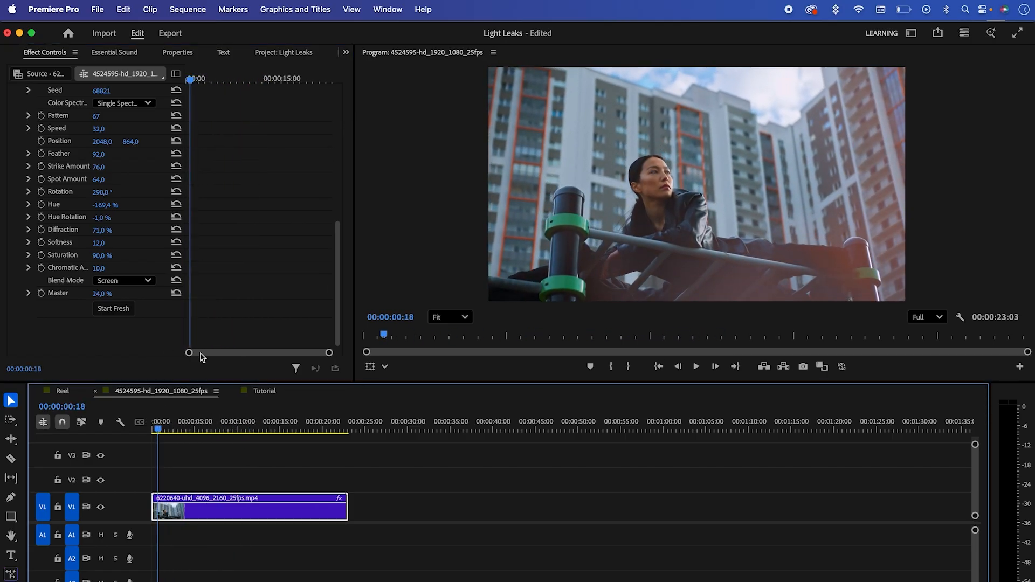
{"action": "left_click_drag", "start_coordinate": [336, 315], "coordinate": [327, 294]}
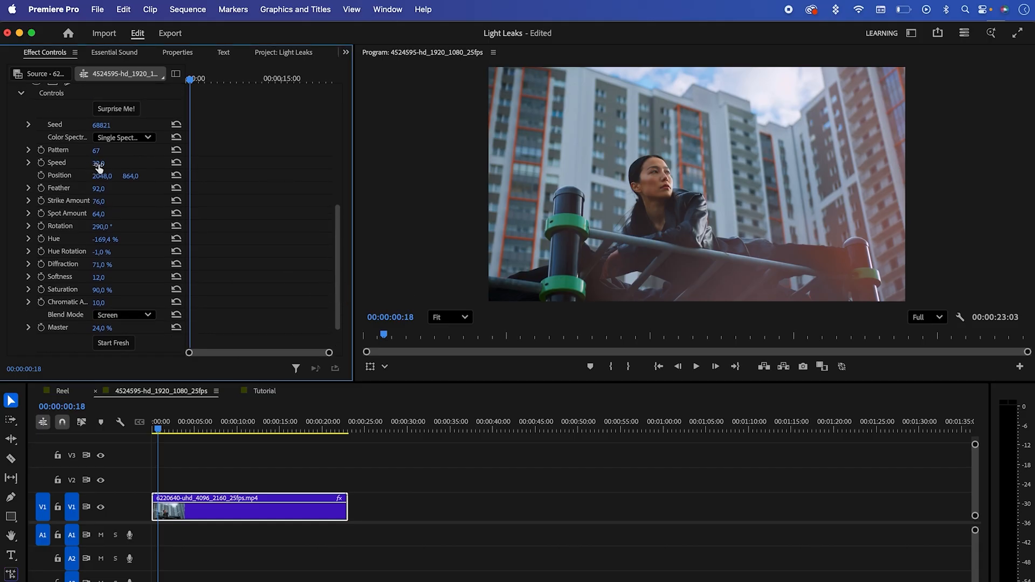
{"action": "key", "text": "space"}
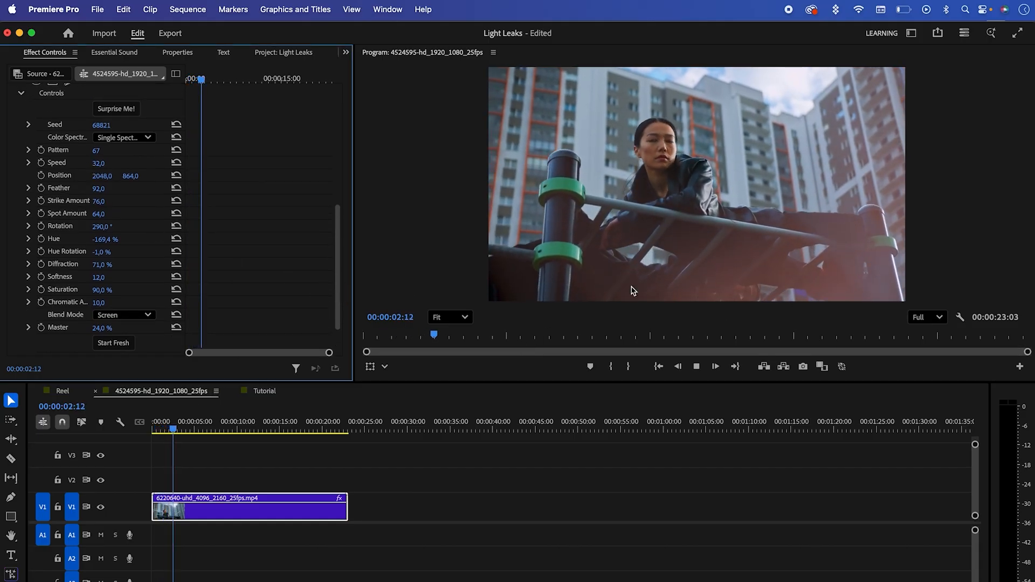
Step: Try a Light Leaks FX Speed of 80 and play back the clip
{"action": "left_click_drag", "start_coordinate": [99, 164], "coordinate": [114, 155]}
{"action": "left_click", "coordinate": [248, 457]}
{"action": "key", "text": "space"}
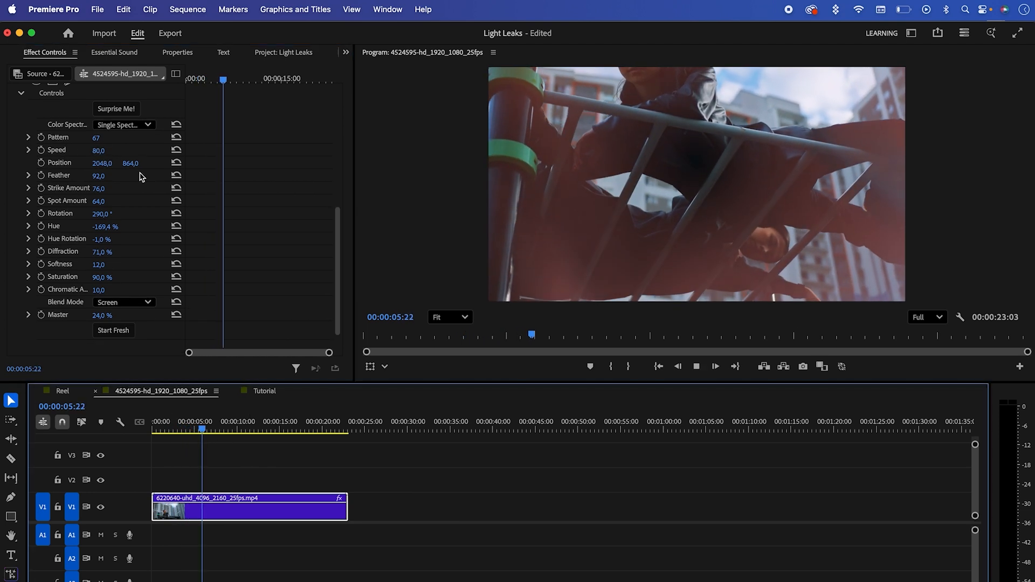
{"action": "key", "text": "space"}
Step: Set the Light Leaks FX Speed to 30 and review the clip's playback
{"action": "left_click", "coordinate": [101, 151]}
{"action": "type", "text": "3"}
{"action": "left_click", "coordinate": [411, 196]}
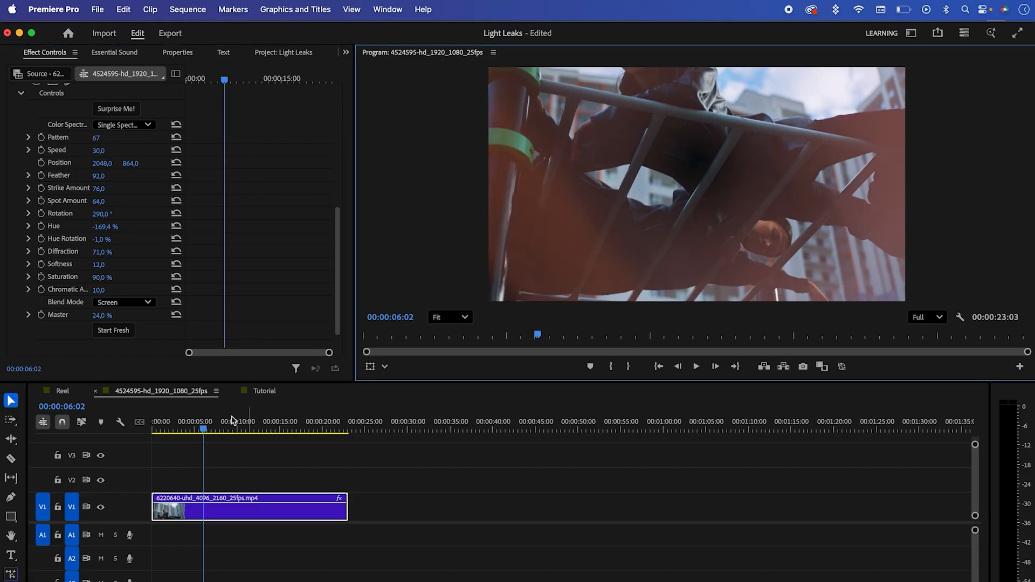
{"action": "key", "text": "space"}
{"action": "key", "text": "space"}
{"action": "left_click_drag", "start_coordinate": [208, 426], "coordinate": [146, 425]}
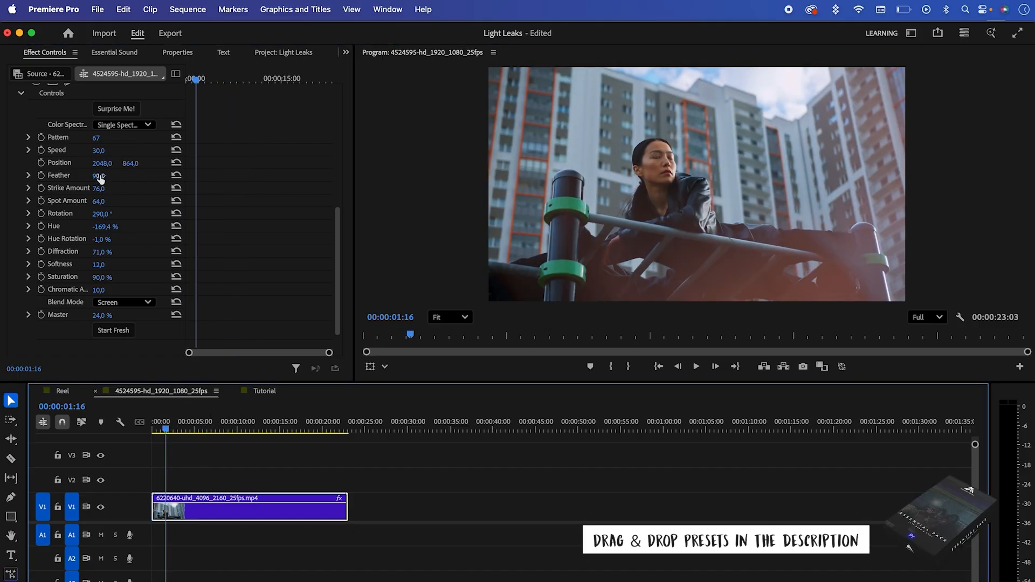
Step: Set the light leak's Strike Amount to 58 and Spot Amount to 38, adjust its Hue Rotation and scrub through the clip
{"action": "left_click_drag", "start_coordinate": [99, 180], "coordinate": [115, 179]}
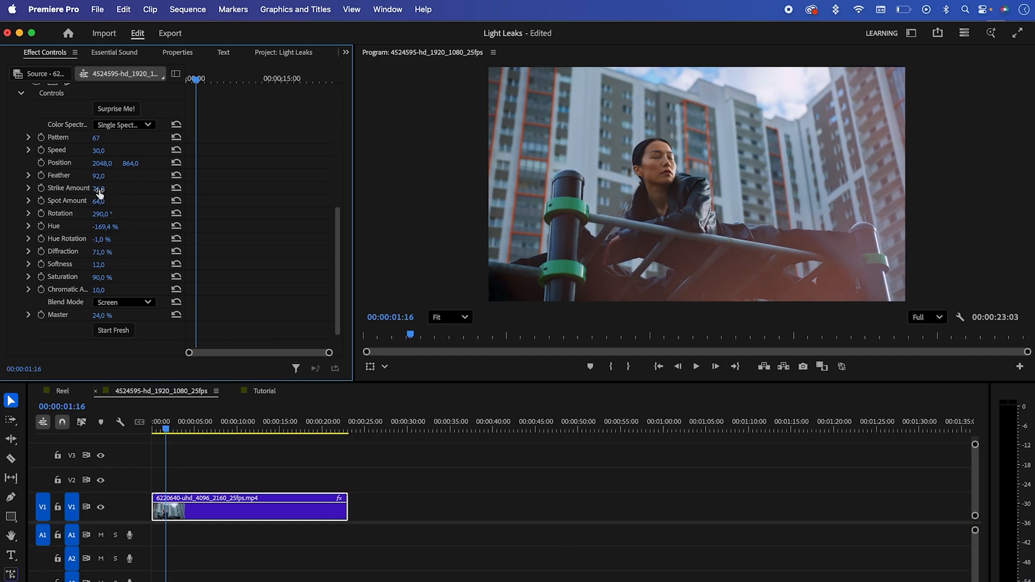
{"action": "mouse_move", "coordinate": [98, 189]}
{"action": "left_mouse_down"}
{"action": "mouse_move", "coordinate": [64, 189]}
{"action": "mouse_move", "coordinate": [79, 189]}
{"action": "left_mouse_up"}
{"action": "mouse_move", "coordinate": [99, 201]}
{"action": "left_mouse_down"}
{"action": "mouse_move", "coordinate": [119, 201]}
{"action": "mouse_move", "coordinate": [88, 201]}
{"action": "left_mouse_up"}
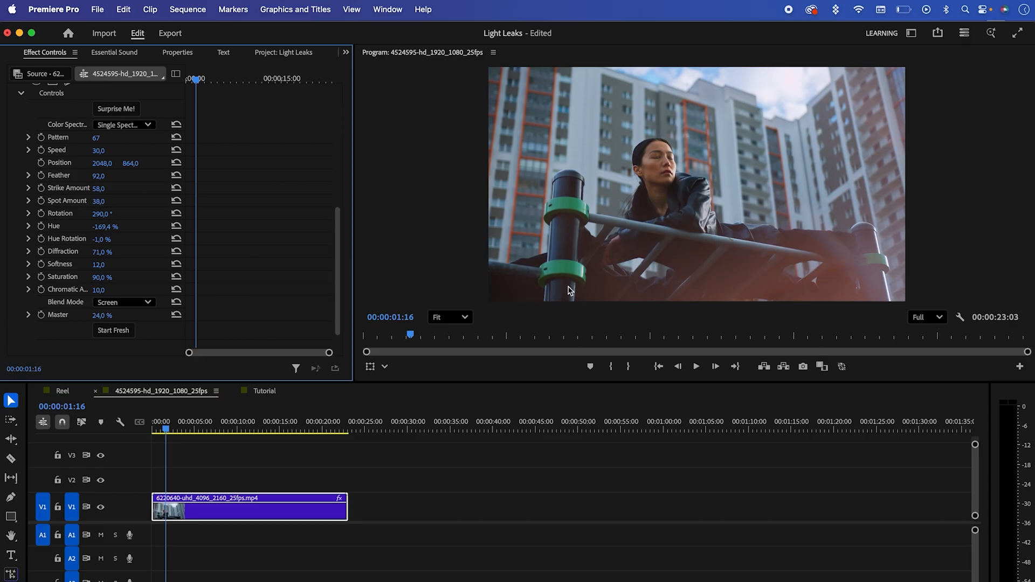
{"action": "left_click_drag", "start_coordinate": [102, 240], "coordinate": [134, 227]}
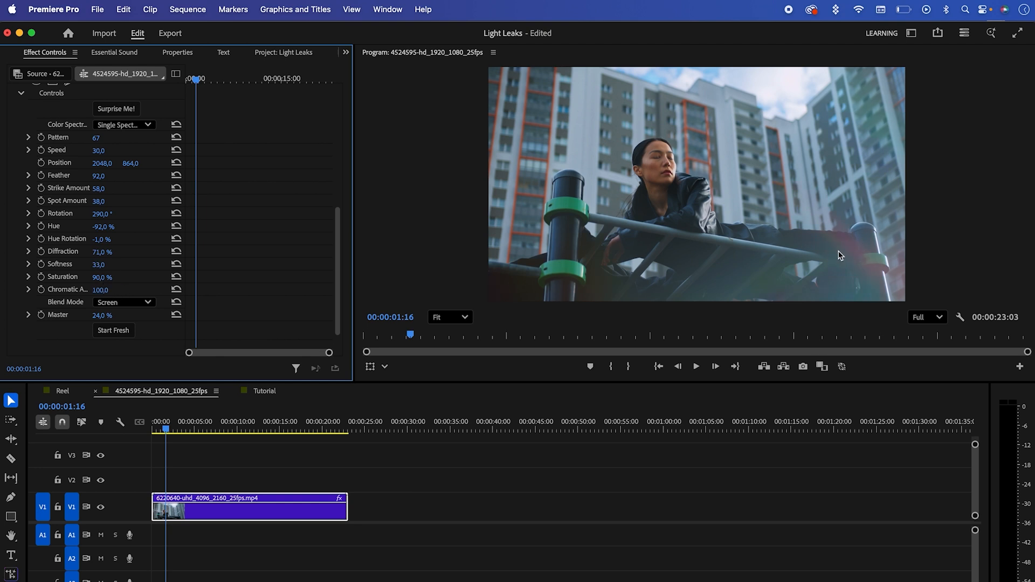
{"action": "left_click_drag", "start_coordinate": [198, 429], "coordinate": [152, 423]}
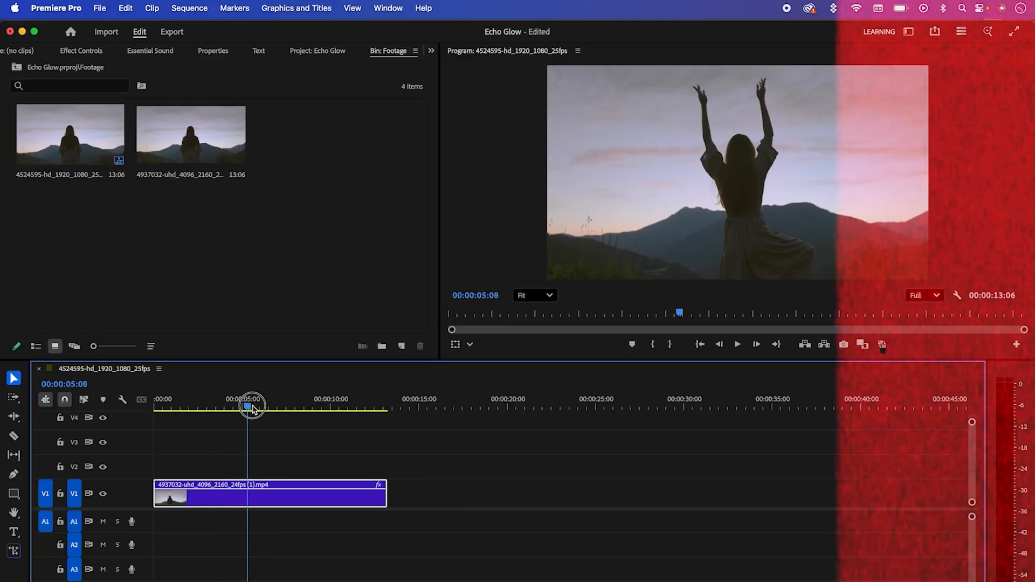
Step: Search the effects for "echo glow" in the Echo Glow project
{"action": "left_click_drag", "start_coordinate": [250, 404], "coordinate": [222, 404]}
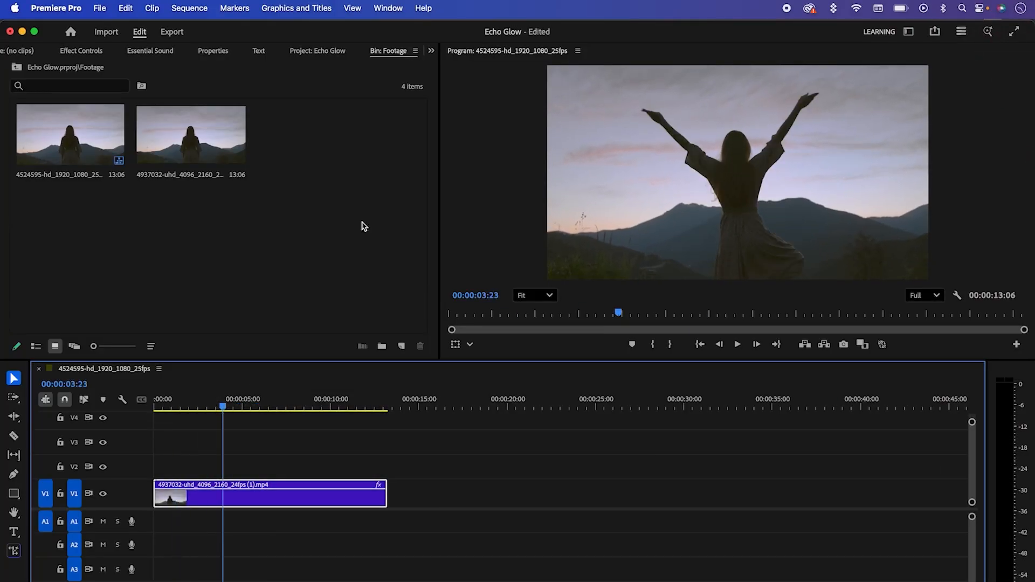
{"action": "left_click", "coordinate": [432, 52]}
{"action": "left_click", "coordinate": [440, 65]}
{"action": "left_click", "coordinate": [105, 76]}
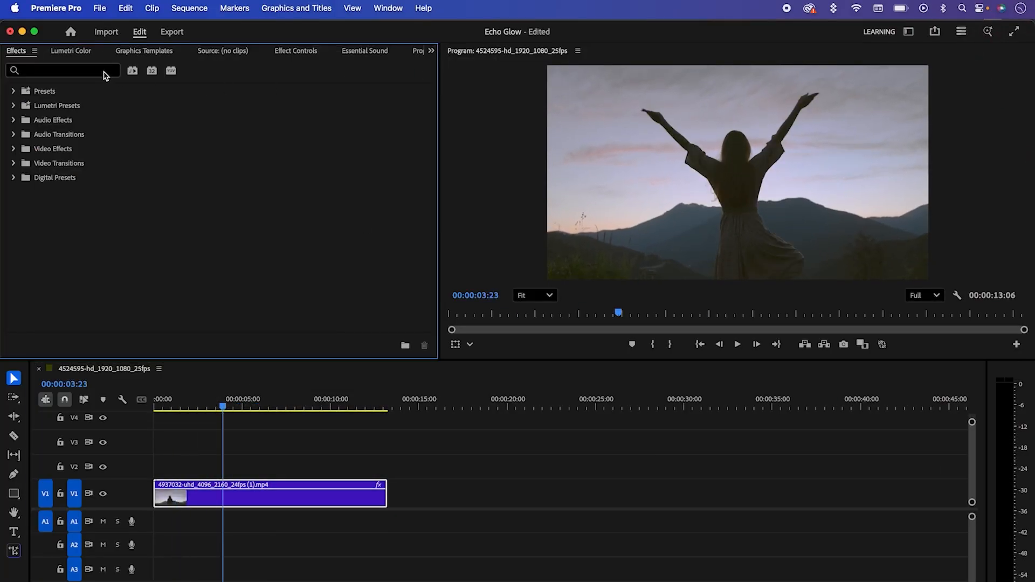
{"action": "type", "text": "echo glow"}
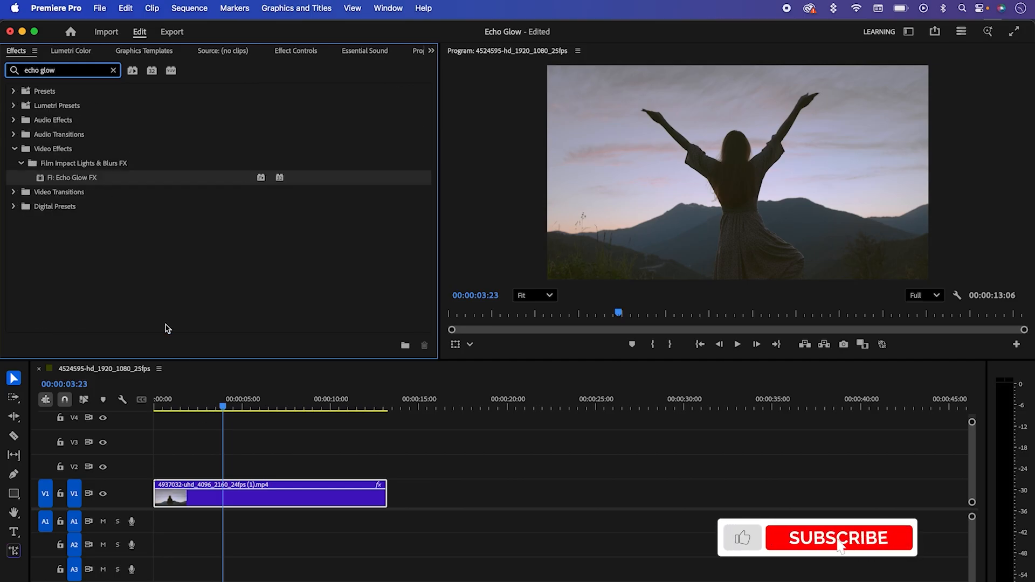
Step: Apply Echo Glow FX from the Film Impact Dashboard's Lights & Blurs FX collection to the clip on V1
{"action": "left_click", "coordinate": [388, 8]}
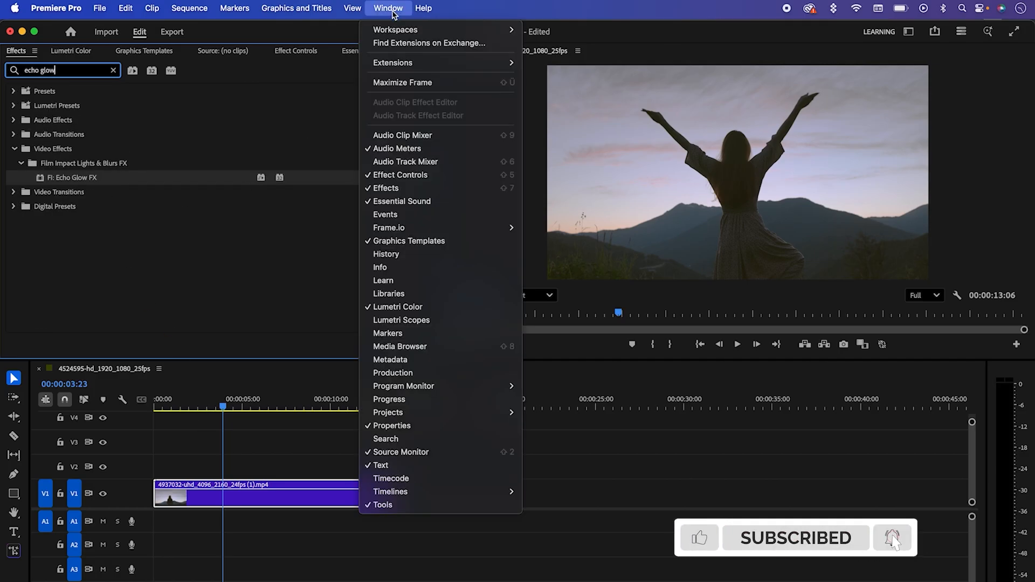
{"action": "mouse_move", "coordinate": [458, 62]}
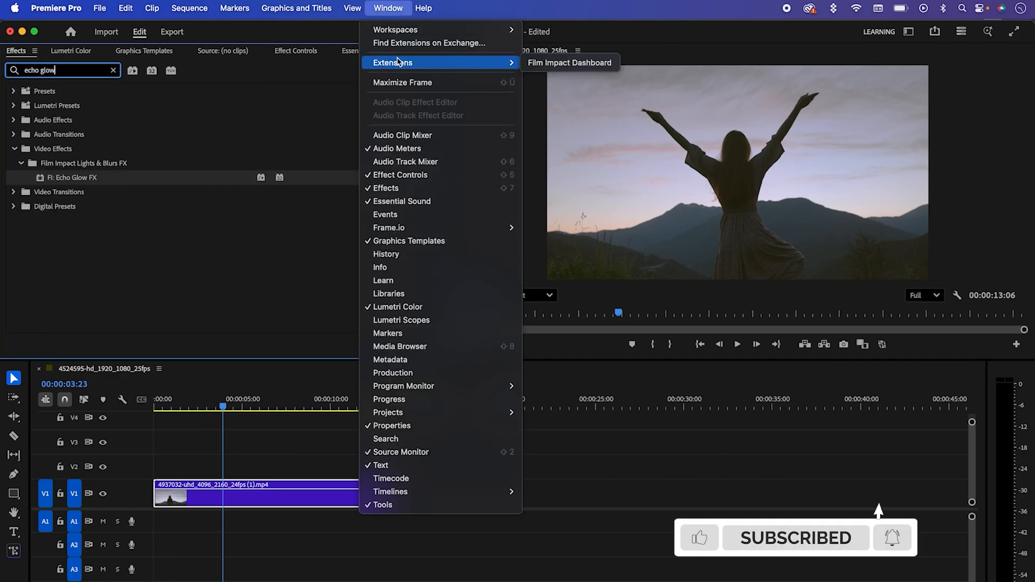
{"action": "left_click", "coordinate": [575, 63]}
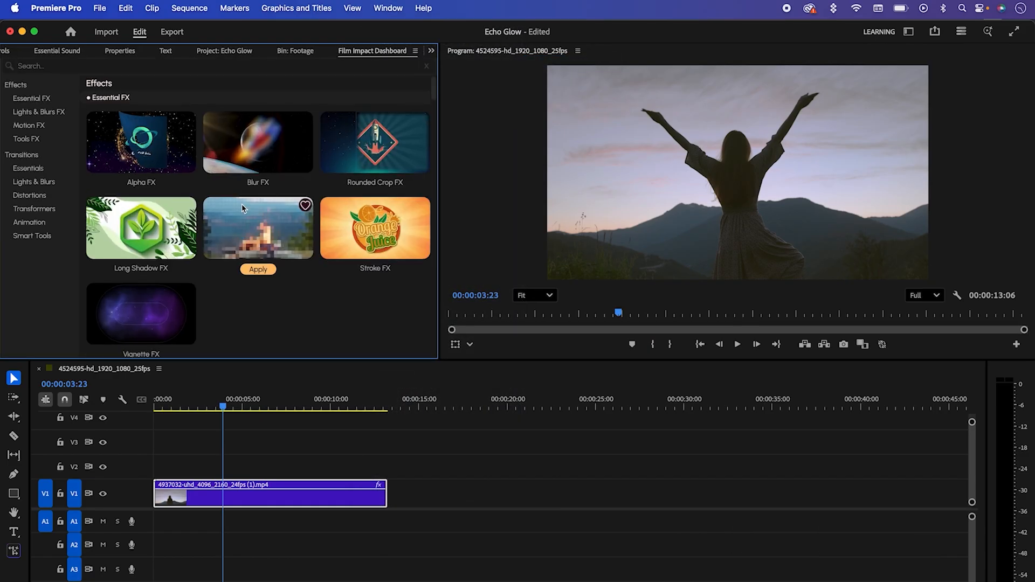
{"action": "mouse_move", "coordinate": [435, 90]}
{"action": "left_mouse_down"}
{"action": "mouse_move", "coordinate": [431, 178]}
{"action": "mouse_move", "coordinate": [432, 78]}
{"action": "left_mouse_up"}
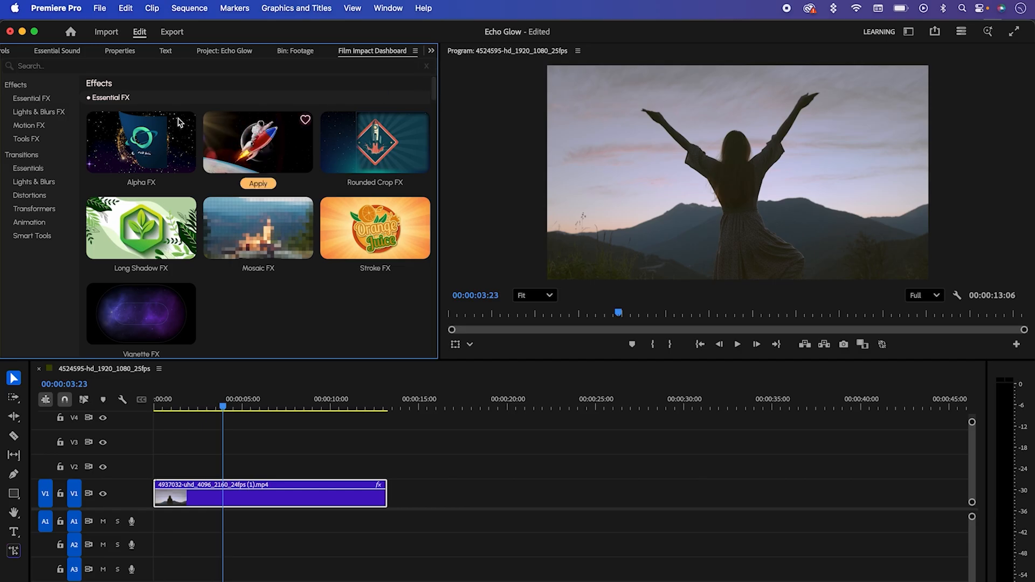
{"action": "left_click", "coordinate": [47, 113]}
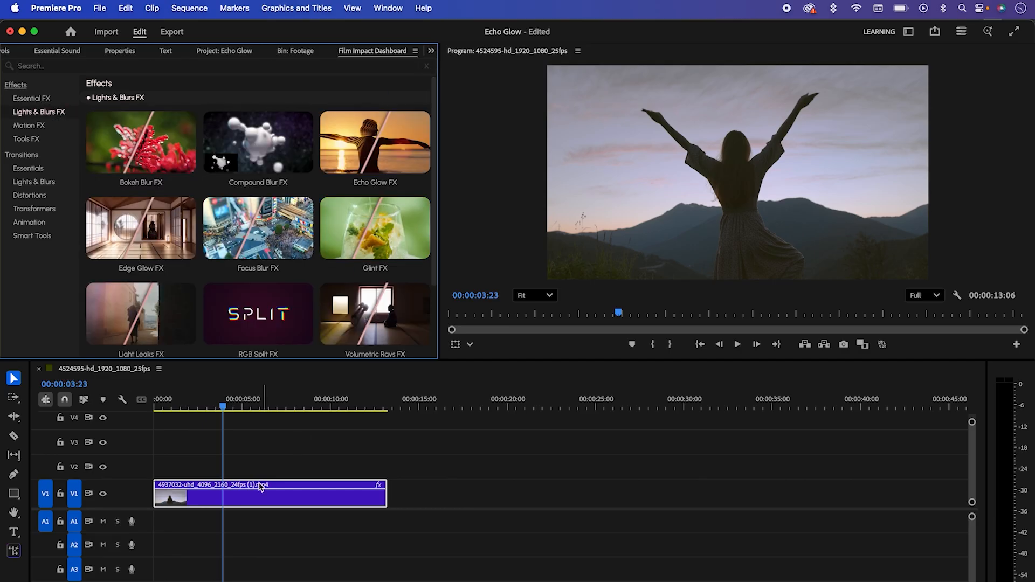
{"action": "left_click", "coordinate": [259, 506]}
{"action": "left_click", "coordinate": [376, 183]}
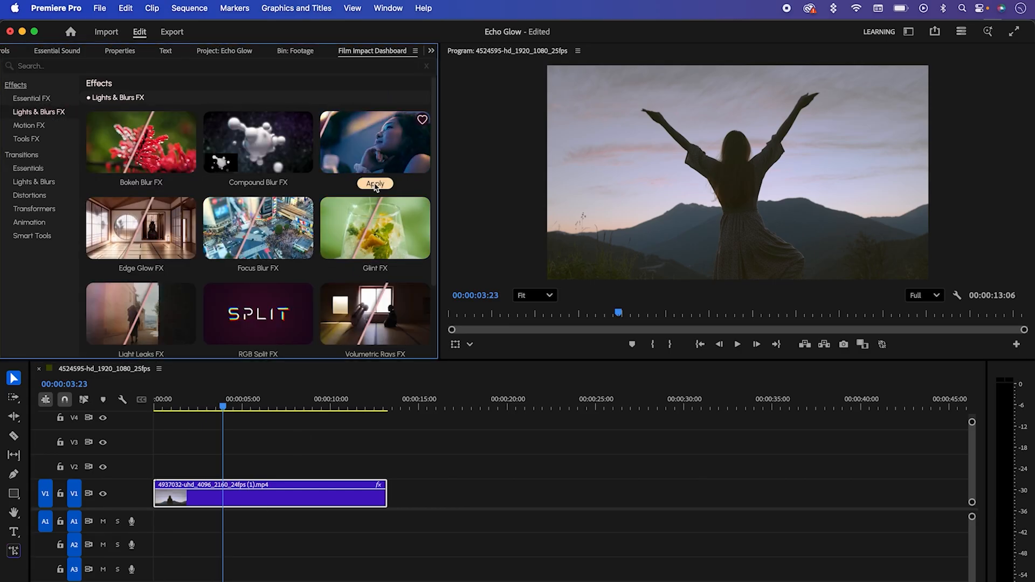
Step: Display the clip's Echo Glow FX controls and randomize them several times with Surprise Me
{"action": "left_click", "coordinate": [432, 51]}
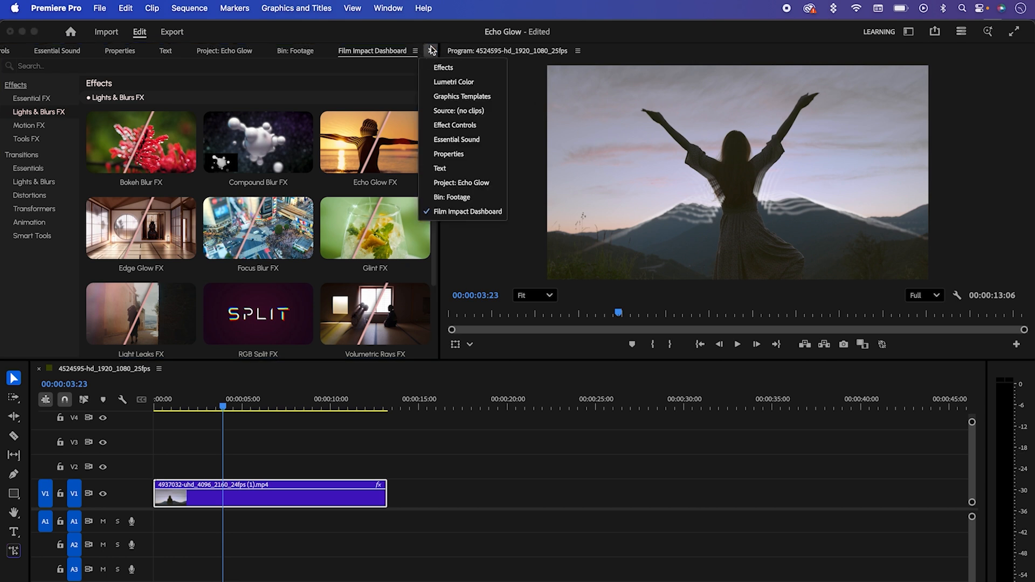
{"action": "left_click", "coordinate": [454, 125]}
{"action": "scroll", "coordinate": [426, 174], "scroll_direction": "up", "scroll_amount": 5}
{"action": "left_click_drag", "start_coordinate": [426, 173], "coordinate": [429, 224]}
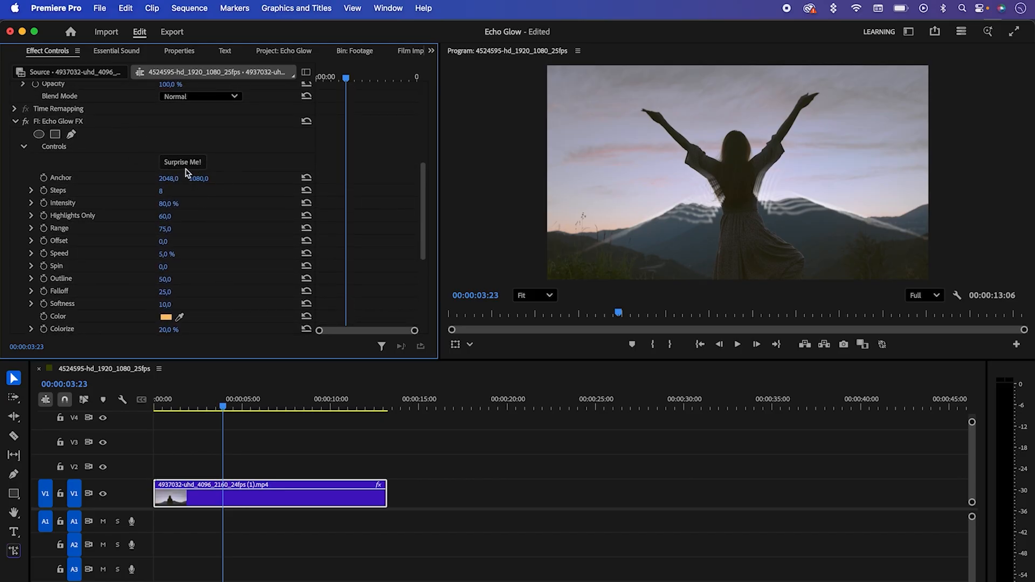
{"action": "left_click", "coordinate": [183, 163]}
{"action": "left_click", "coordinate": [183, 163]}
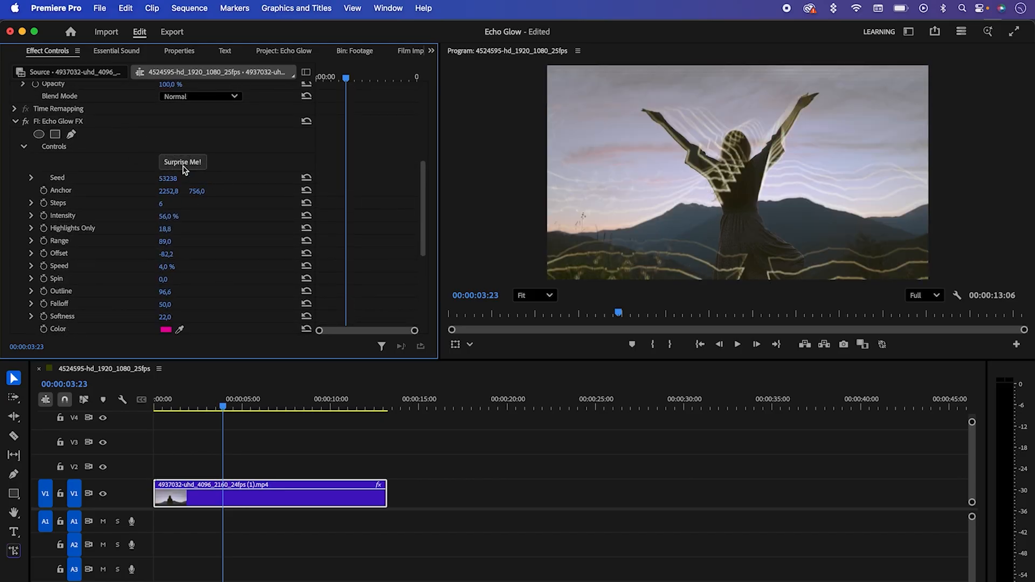
{"action": "left_click", "coordinate": [184, 163]}
{"action": "left_click", "coordinate": [183, 163]}
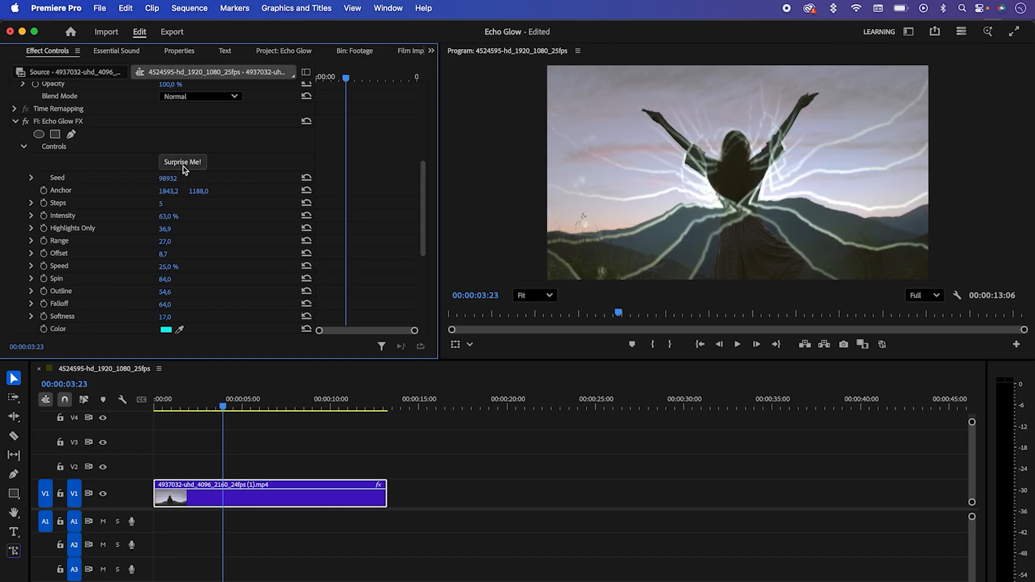
{"action": "left_click", "coordinate": [184, 163]}
{"action": "left_click", "coordinate": [184, 163]}
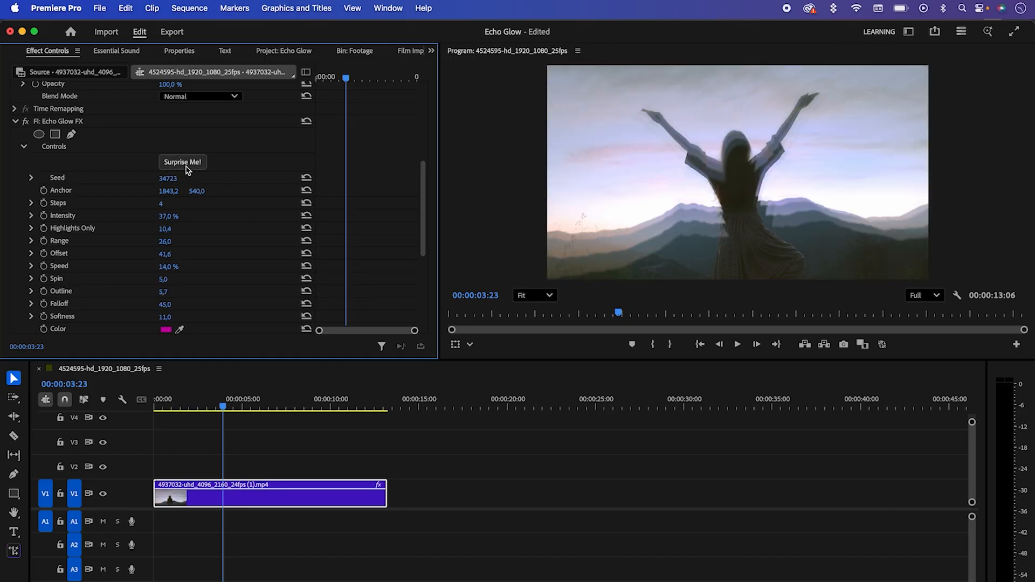
Step: Move back to 00:00:02:20 and play back the clip with the randomized Echo Glow
{"action": "left_click_drag", "start_coordinate": [233, 402], "coordinate": [214, 401]}
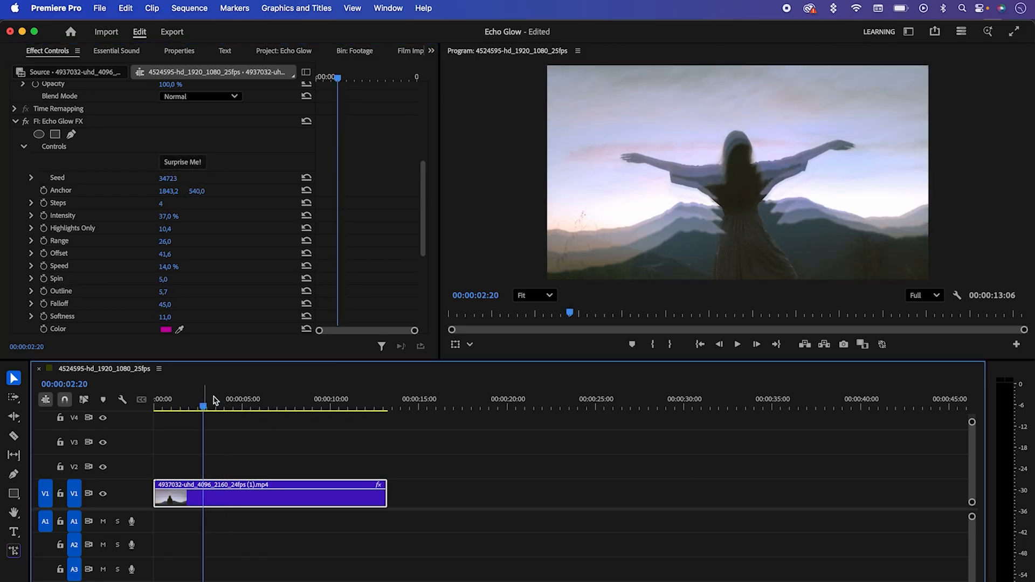
{"action": "left_click", "coordinate": [739, 345]}
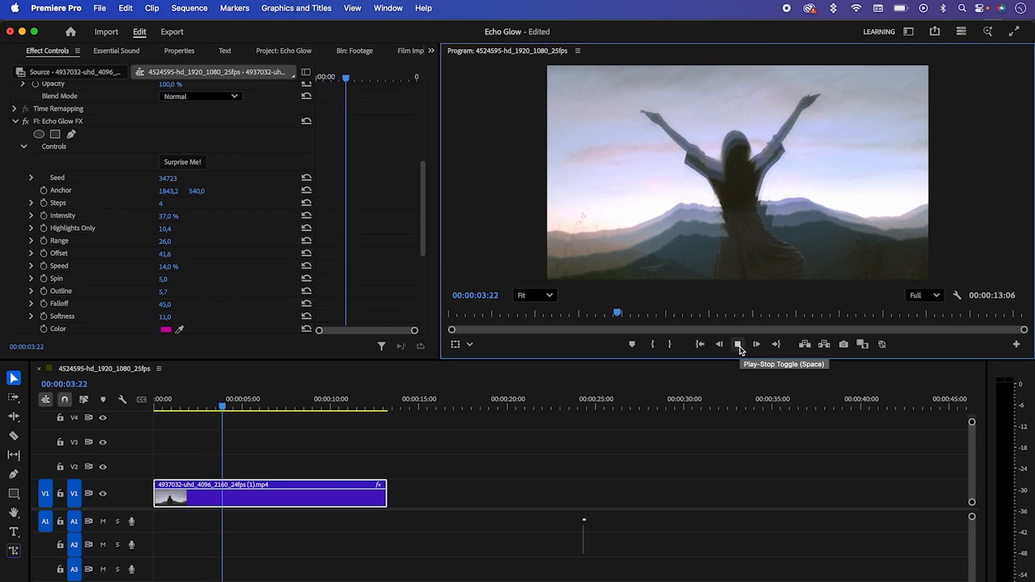
{"action": "left_click", "coordinate": [738, 345]}
Step: Change the Echo Glow FX Color to a dark purple
{"action": "left_click_drag", "start_coordinate": [423, 224], "coordinate": [420, 237]}
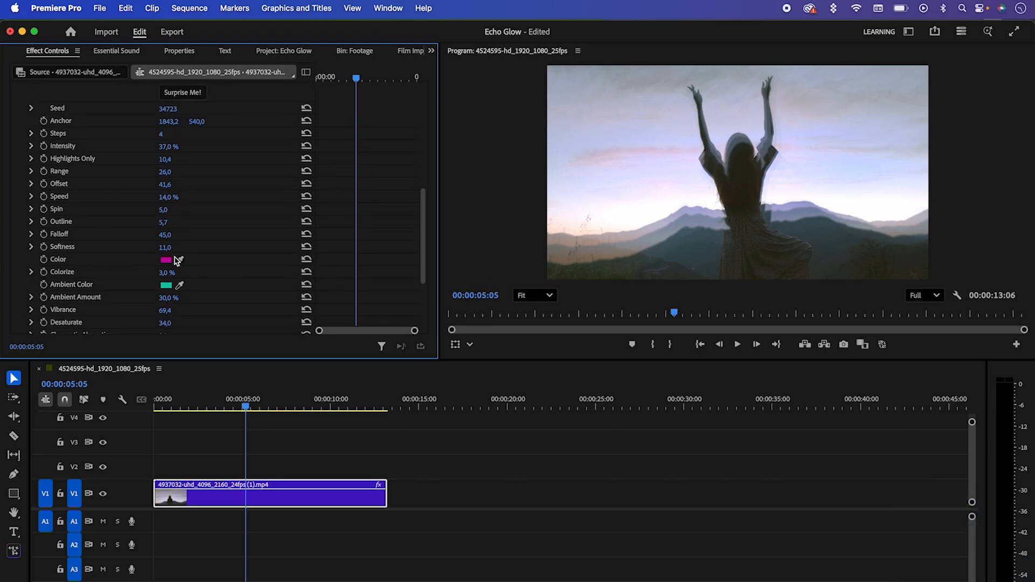
{"action": "left_click", "coordinate": [166, 260]}
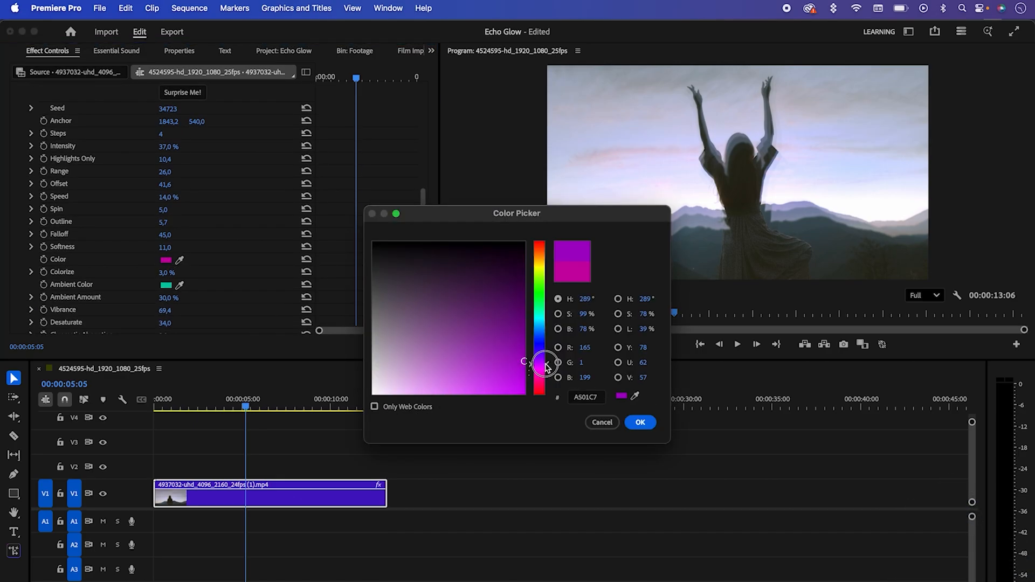
{"action": "left_click_drag", "start_coordinate": [548, 368], "coordinate": [547, 351]}
{"action": "left_click", "coordinate": [460, 323]}
{"action": "left_click", "coordinate": [475, 314]}
{"action": "left_click", "coordinate": [640, 424]}
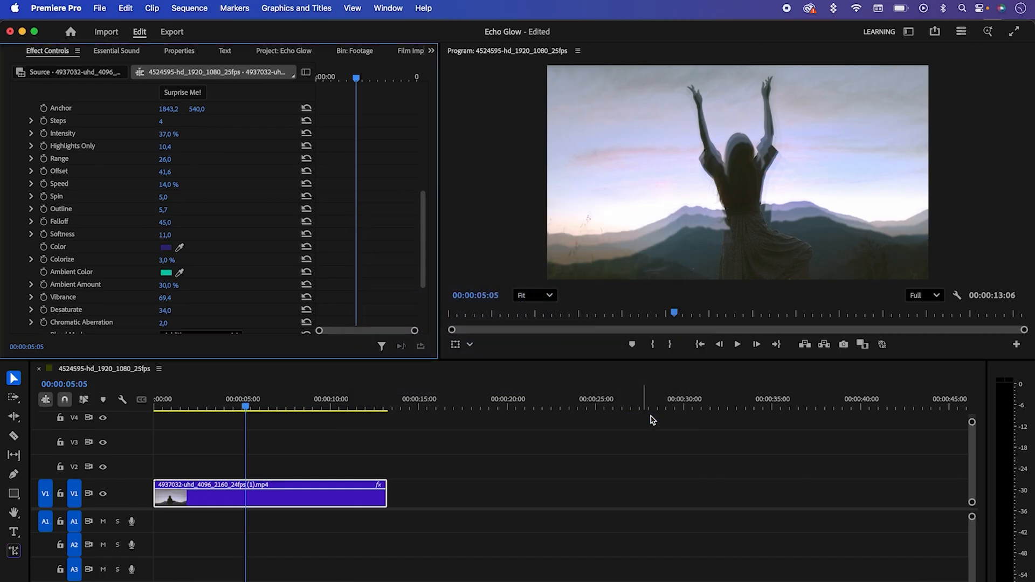
Step: Change the Echo Glow FX Ambient Color to dark blue 0C1C24
{"action": "left_click", "coordinate": [166, 273]}
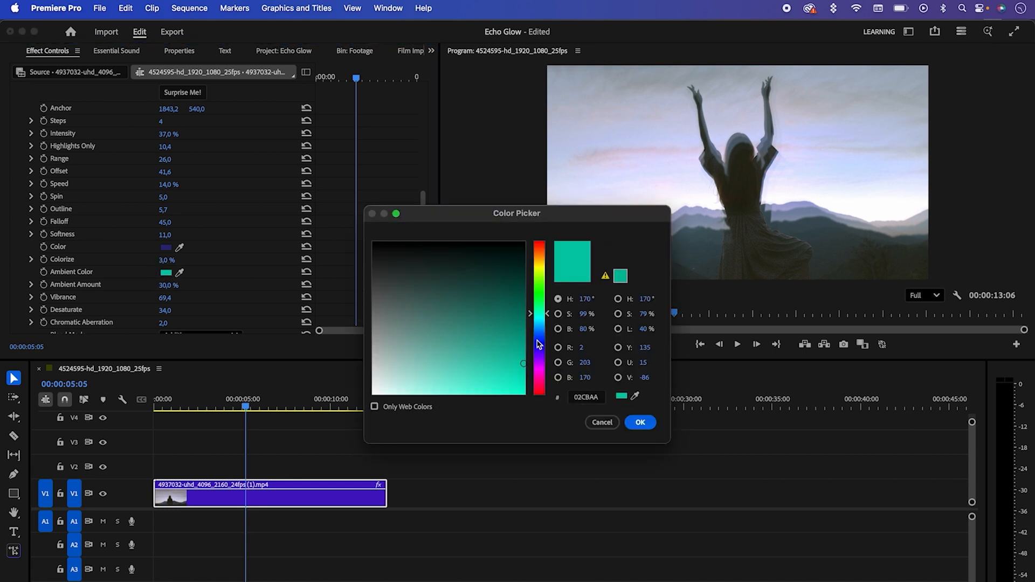
{"action": "left_click_drag", "start_coordinate": [546, 321], "coordinate": [548, 329]}
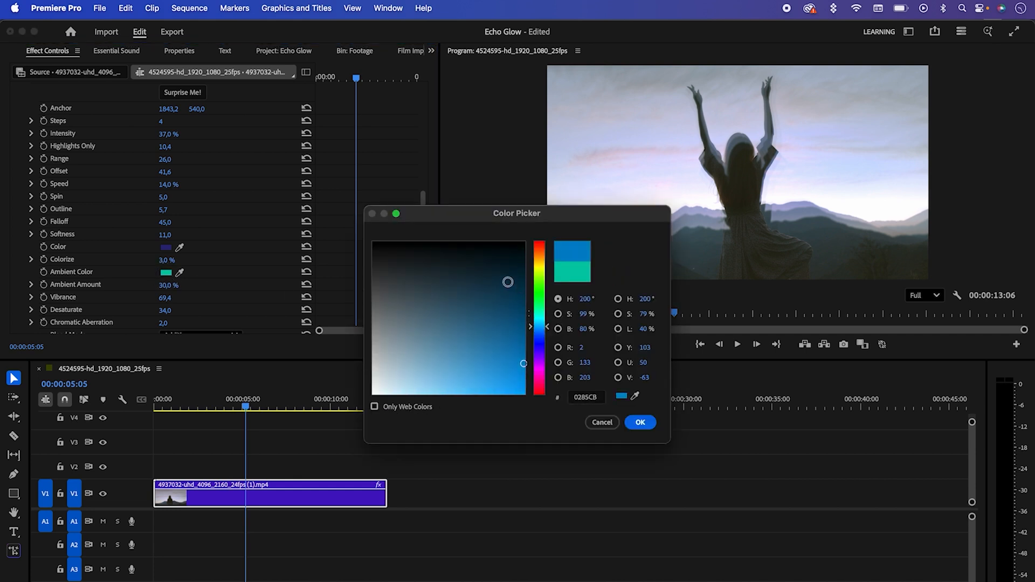
{"action": "left_click", "coordinate": [474, 263]}
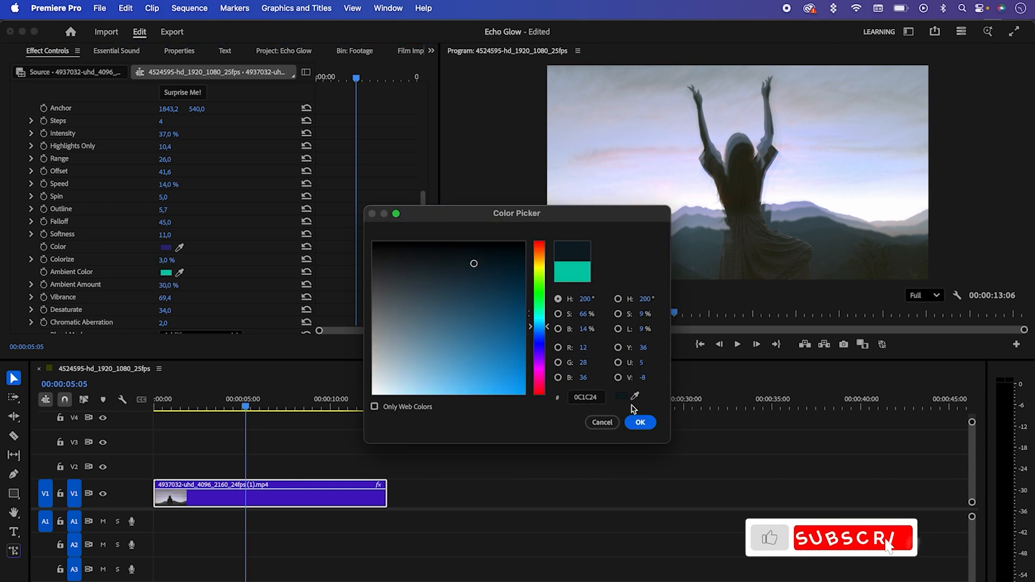
{"action": "left_click", "coordinate": [640, 422]}
Step: Play back the recoloured clip and reset the Echo Glow FX settings with Start Fresh
{"action": "left_click", "coordinate": [738, 344]}
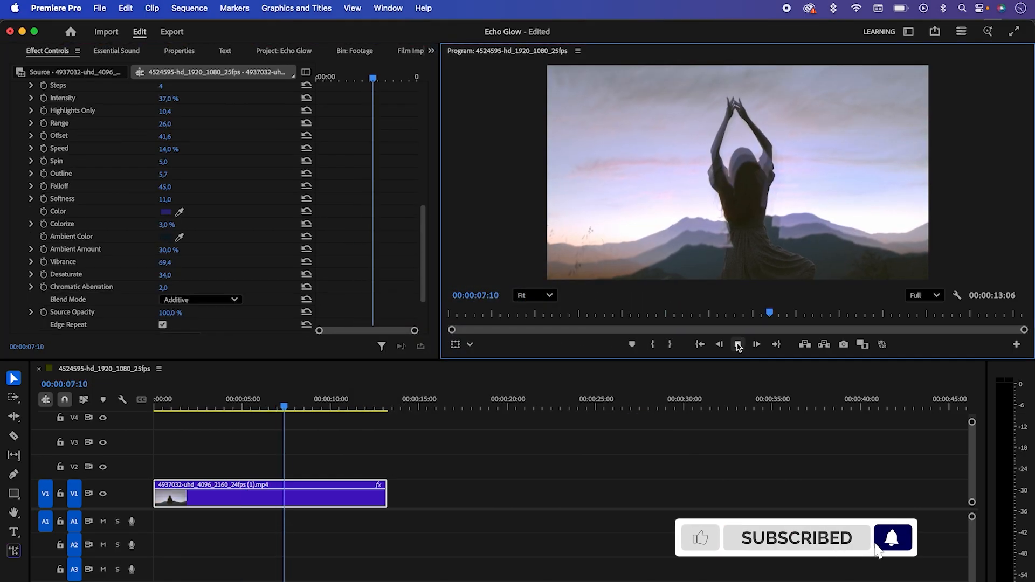
{"action": "left_click", "coordinate": [738, 344]}
{"action": "left_click_drag", "start_coordinate": [423, 258], "coordinate": [427, 282]}
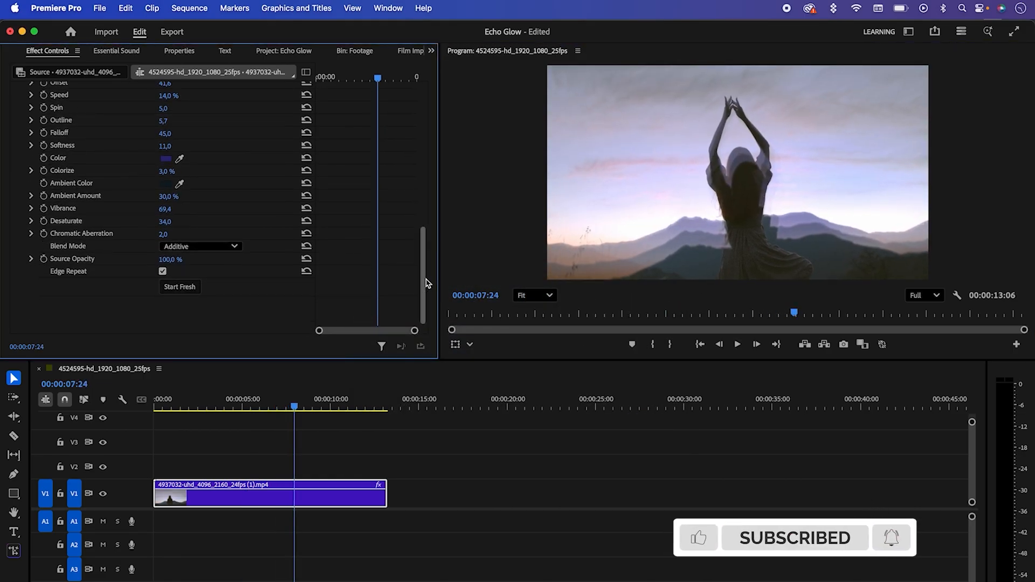
{"action": "left_click", "coordinate": [181, 289]}
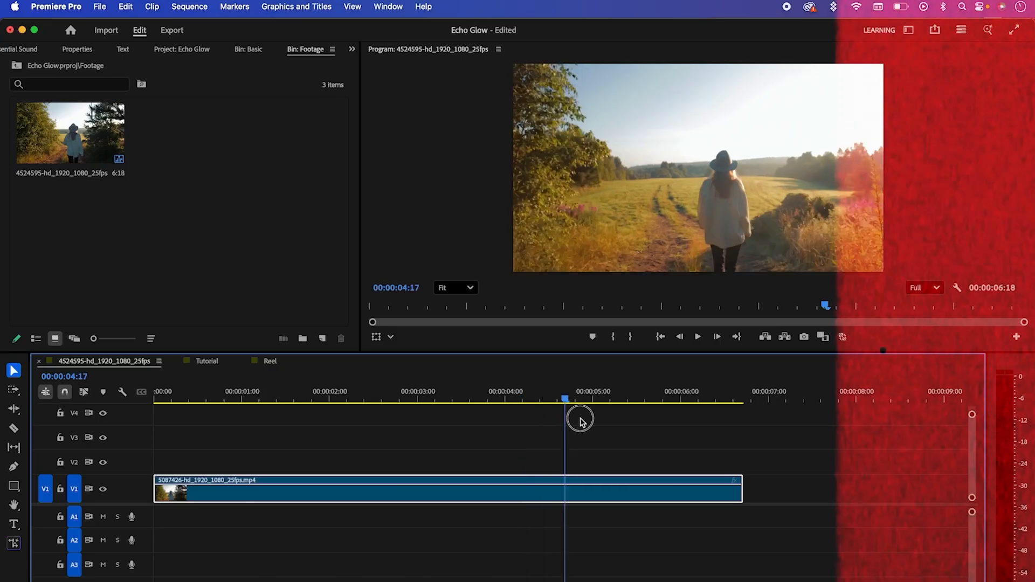
Step: Move to 00:00:00:06 in the field-path clip and search the effects for "bokeh"
{"action": "left_click_drag", "start_coordinate": [558, 425], "coordinate": [175, 442]}
{"action": "left_click", "coordinate": [352, 49]}
{"action": "left_click", "coordinate": [372, 63]}
{"action": "left_click", "coordinate": [59, 68]}
{"action": "type", "text": "bokeh"}
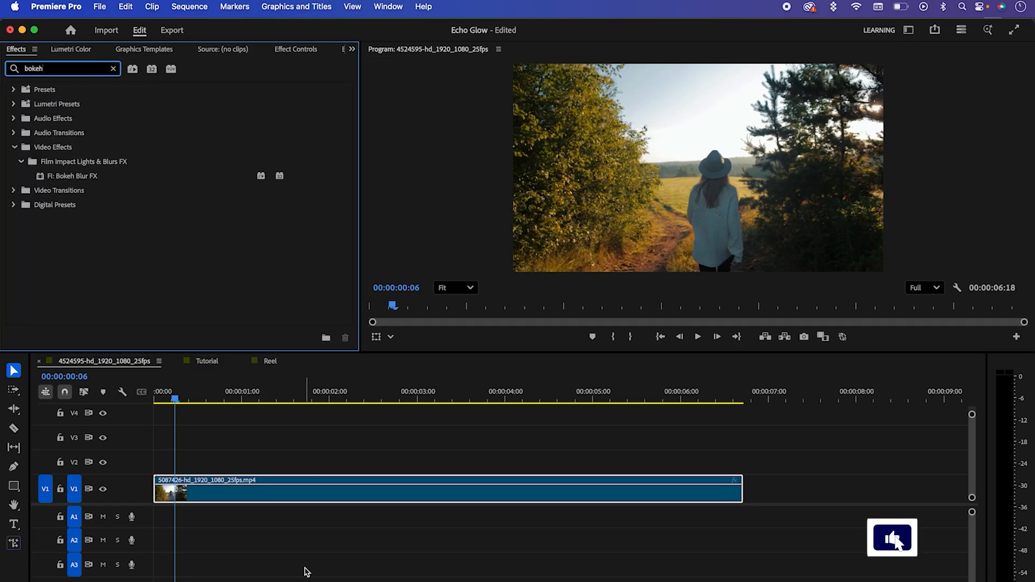
Step: Apply Bokeh Blur FX from the Film Impact Dashboard's Lights & Blurs FX collection to the field-path clip
{"action": "left_click", "coordinate": [389, 7]}
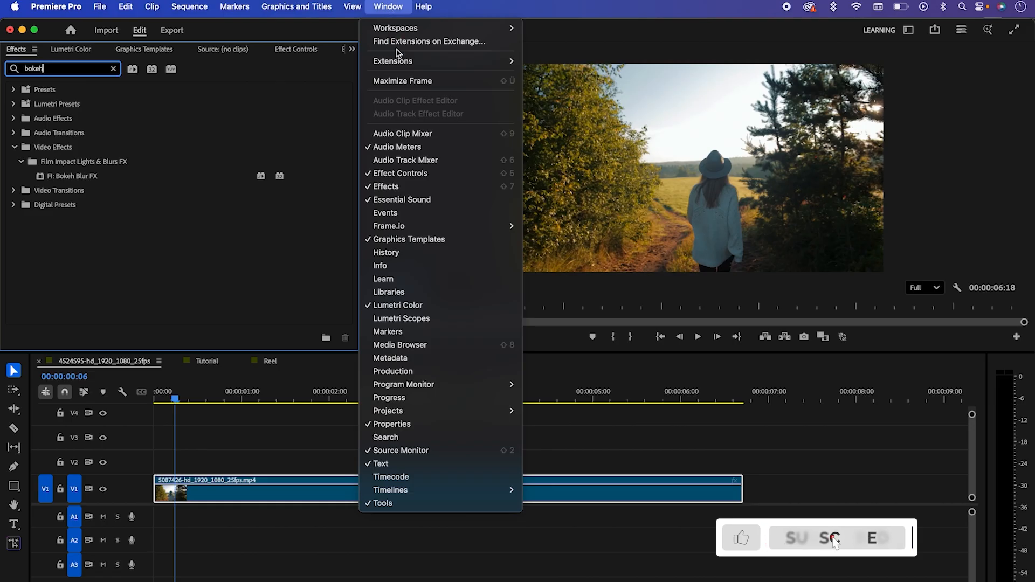
{"action": "mouse_move", "coordinate": [399, 61]}
{"action": "left_click", "coordinate": [558, 61]}
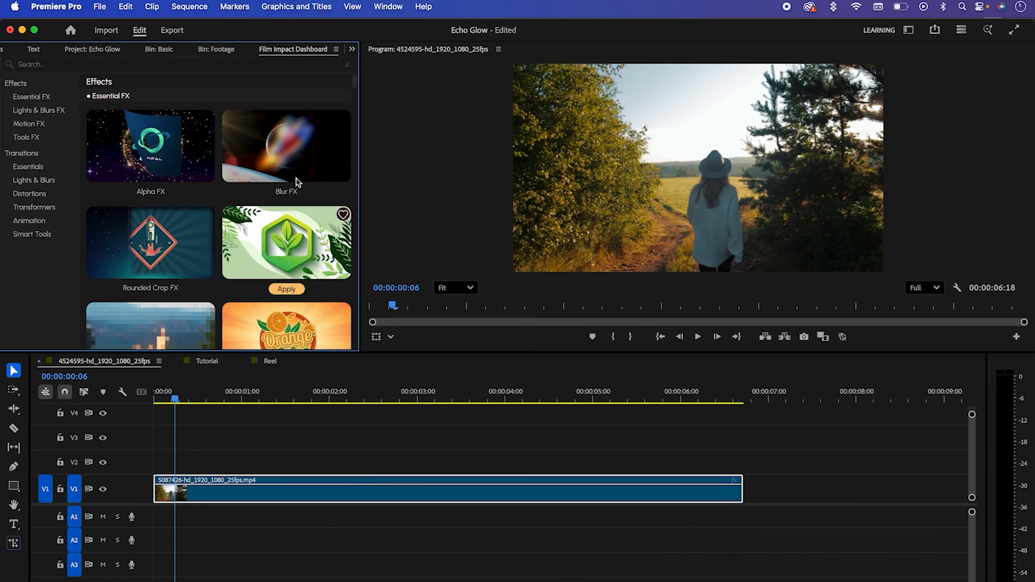
{"action": "mouse_move", "coordinate": [353, 87]}
{"action": "left_mouse_down"}
{"action": "mouse_move", "coordinate": [372, 169]}
{"action": "mouse_move", "coordinate": [353, 81]}
{"action": "left_mouse_up"}
{"action": "left_click", "coordinate": [39, 110]}
{"action": "mouse_move", "coordinate": [149, 177]}
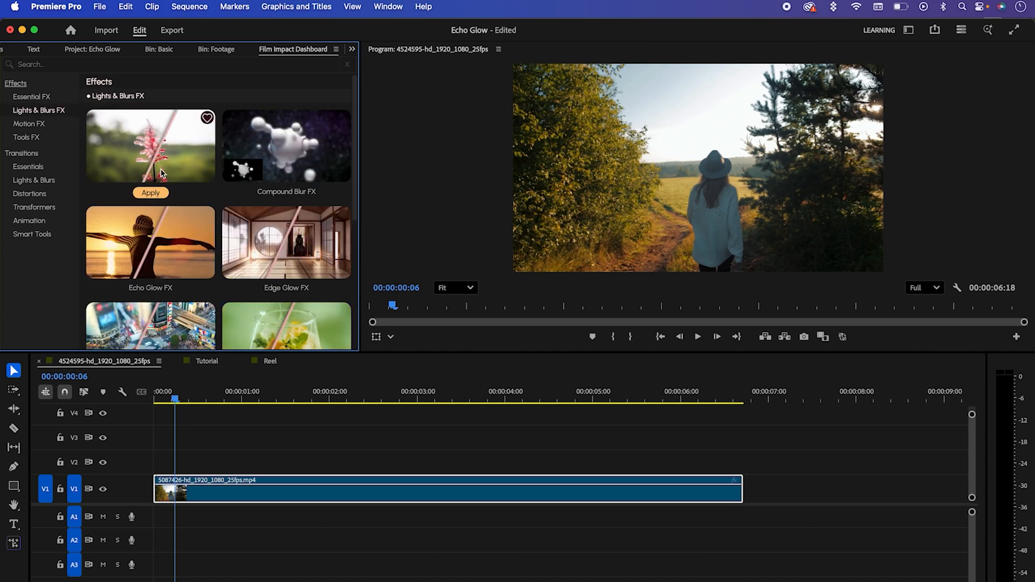
{"action": "left_click", "coordinate": [152, 194]}
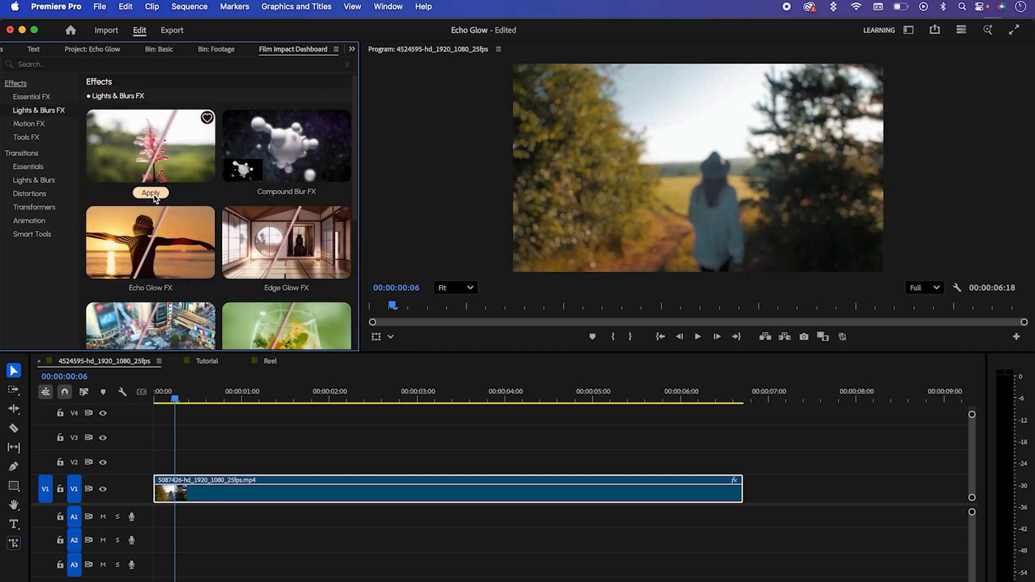
Step: Add an ellipse mask to Bokeh Blur FX and fit it around the woman at the clip's first frame
{"action": "left_click", "coordinate": [353, 50]}
{"action": "left_click", "coordinate": [386, 124]}
{"action": "left_click_drag", "start_coordinate": [343, 143], "coordinate": [342, 233]}
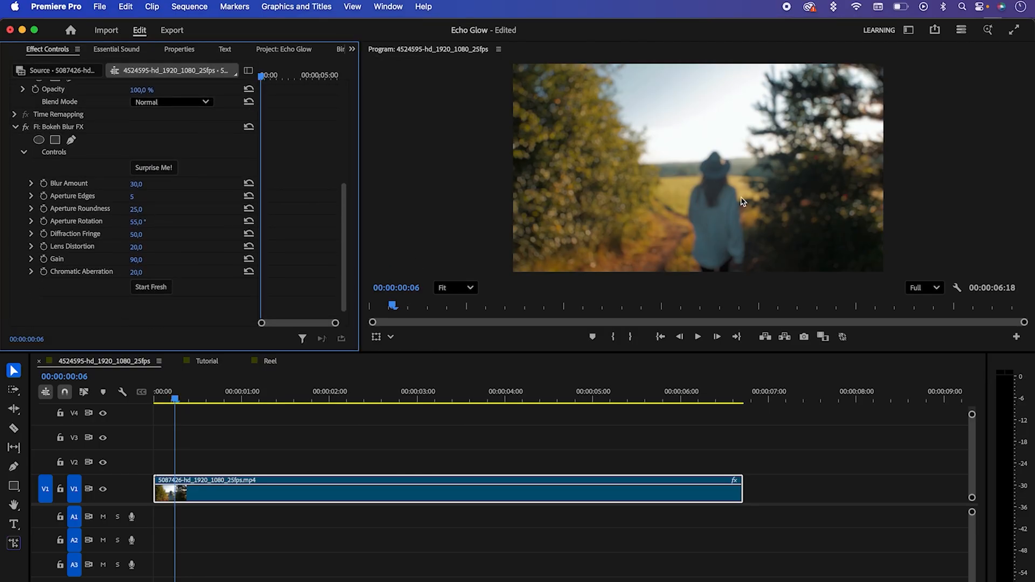
{"action": "left_click", "coordinate": [39, 140]}
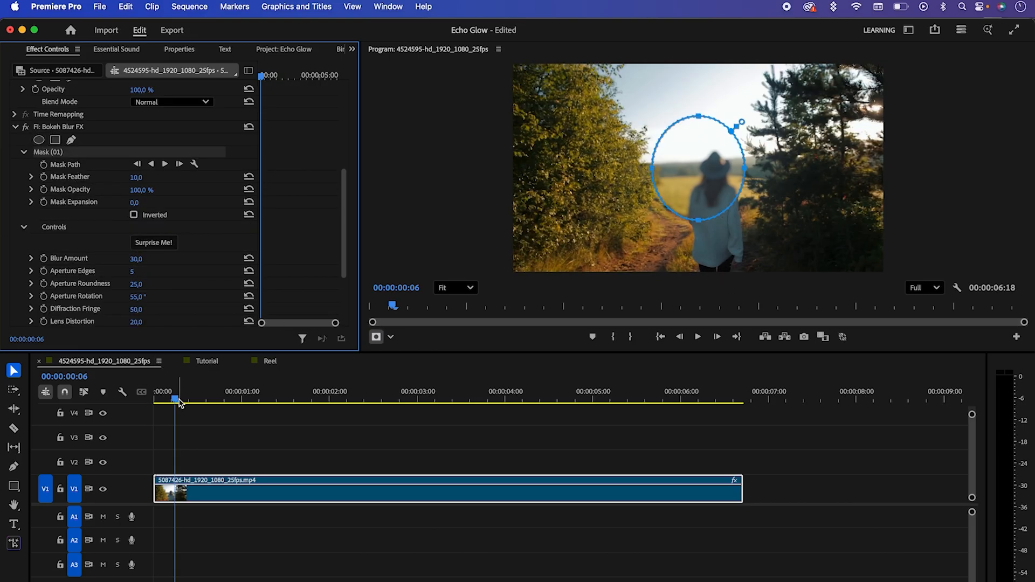
{"action": "left_click_drag", "start_coordinate": [179, 403], "coordinate": [127, 398]}
{"action": "left_click_drag", "start_coordinate": [702, 221], "coordinate": [701, 278]}
{"action": "left_click_drag", "start_coordinate": [656, 204], "coordinate": [661, 203]}
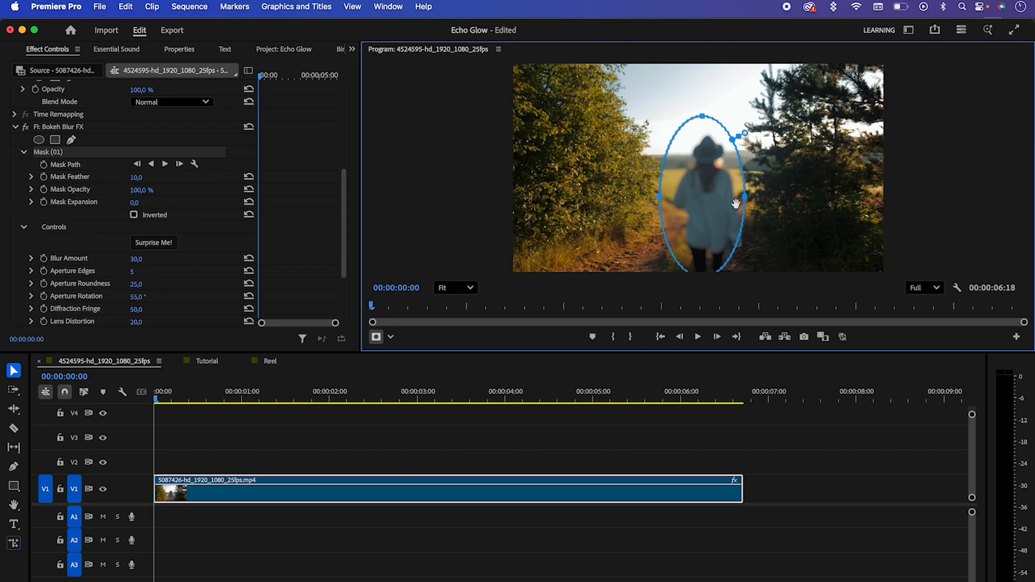
{"action": "left_click_drag", "start_coordinate": [733, 200], "coordinate": [736, 207]}
Step: Set the Bokeh Blur mask's Feather to 107 and invert the mask
{"action": "left_click_drag", "start_coordinate": [136, 177], "coordinate": [139, 177]}
{"action": "left_click", "coordinate": [134, 214]}
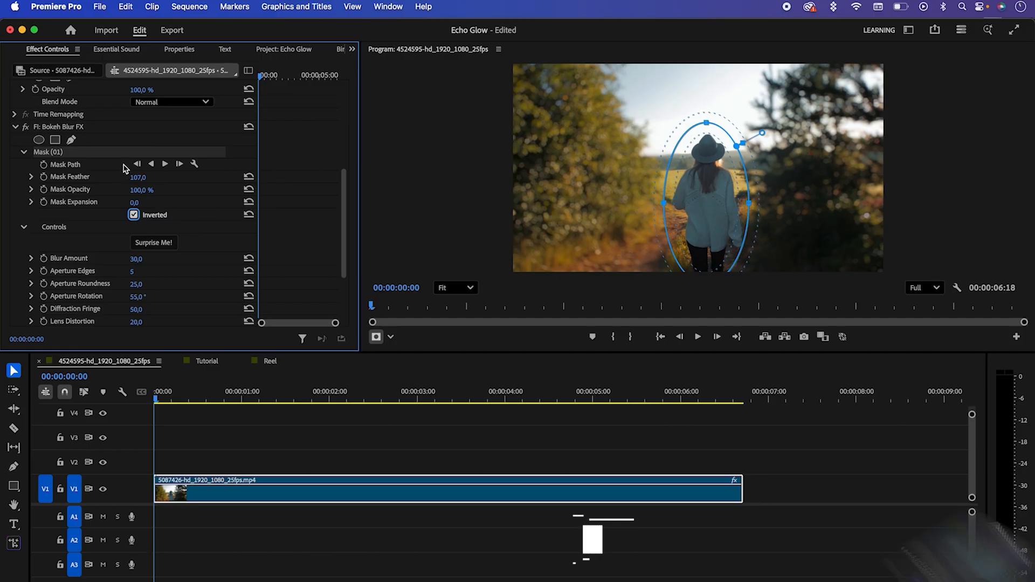
Step: Enable Mask Path keyframing at the first frame and reposition the mask over the woman at 00:00:00:13 and 00:00:00:24
{"action": "left_click", "coordinate": [44, 164]}
{"action": "left_click_drag", "start_coordinate": [167, 407], "coordinate": [200, 400]}
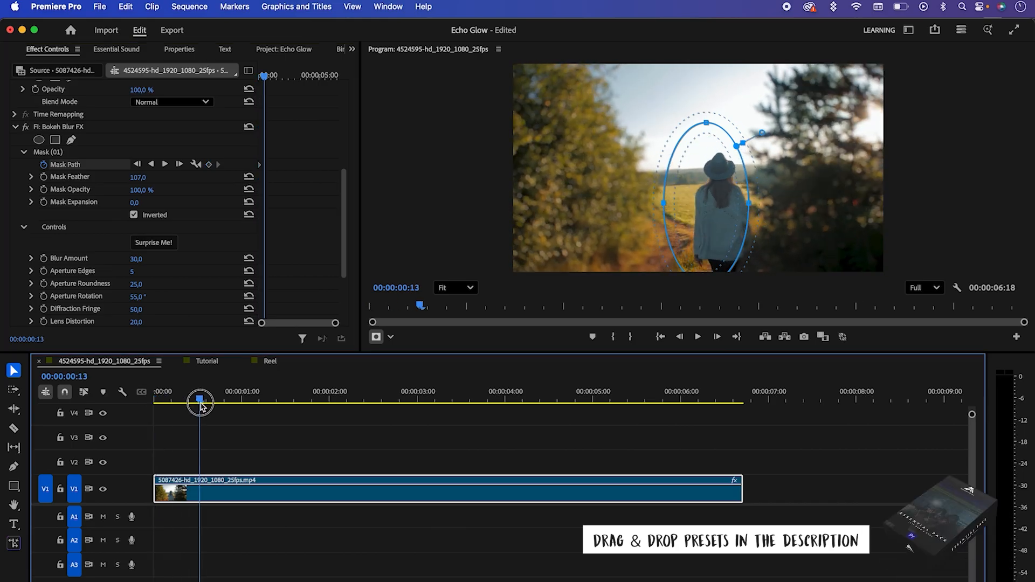
{"action": "left_click_drag", "start_coordinate": [720, 205], "coordinate": [732, 204]}
{"action": "left_click_drag", "start_coordinate": [200, 399], "coordinate": [238, 402]}
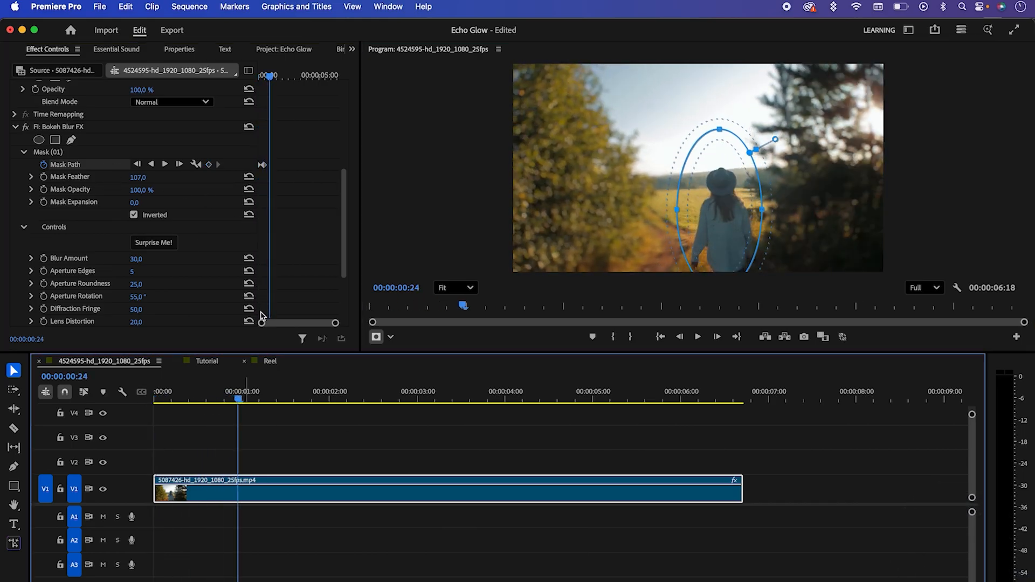
{"action": "left_click_drag", "start_coordinate": [727, 223], "coordinate": [727, 231]}
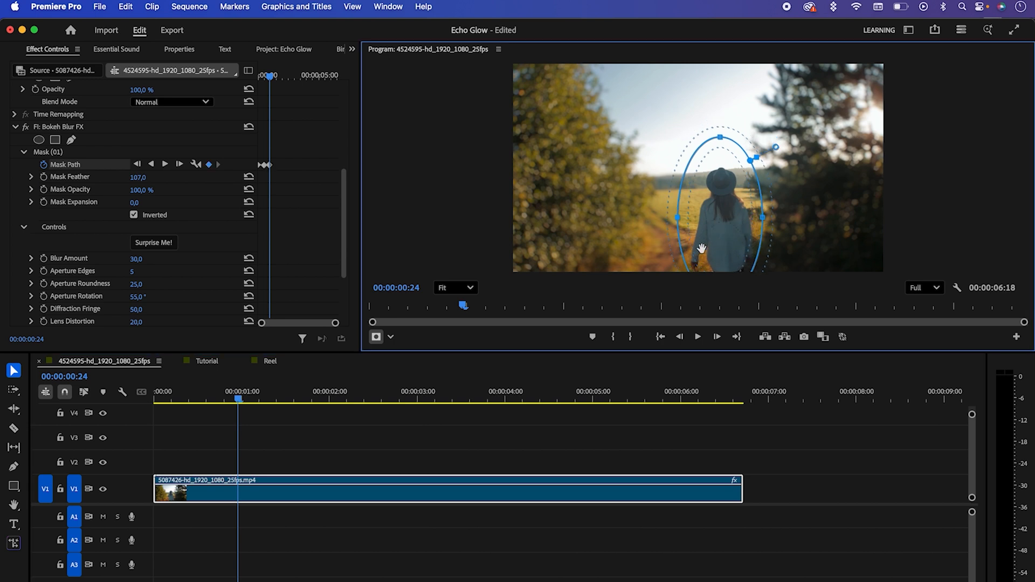
Step: Keyframe the mask to follow the woman through the rest of the clip and play back the tracked blur
{"action": "left_click_drag", "start_coordinate": [243, 400], "coordinate": [286, 402]}
{"action": "left_click_drag", "start_coordinate": [718, 218], "coordinate": [711, 218]}
{"action": "left_click_drag", "start_coordinate": [287, 400], "coordinate": [354, 401]}
{"action": "left_click_drag", "start_coordinate": [714, 218], "coordinate": [724, 219]}
{"action": "left_click_drag", "start_coordinate": [354, 400], "coordinate": [418, 401]}
{"action": "left_click_drag", "start_coordinate": [417, 400], "coordinate": [575, 401]}
{"action": "left_click_drag", "start_coordinate": [576, 400], "coordinate": [706, 402]}
{"action": "left_click_drag", "start_coordinate": [725, 221], "coordinate": [728, 219]}
{"action": "left_click_drag", "start_coordinate": [711, 384], "coordinate": [388, 398]}
{"action": "key", "text": "space"}
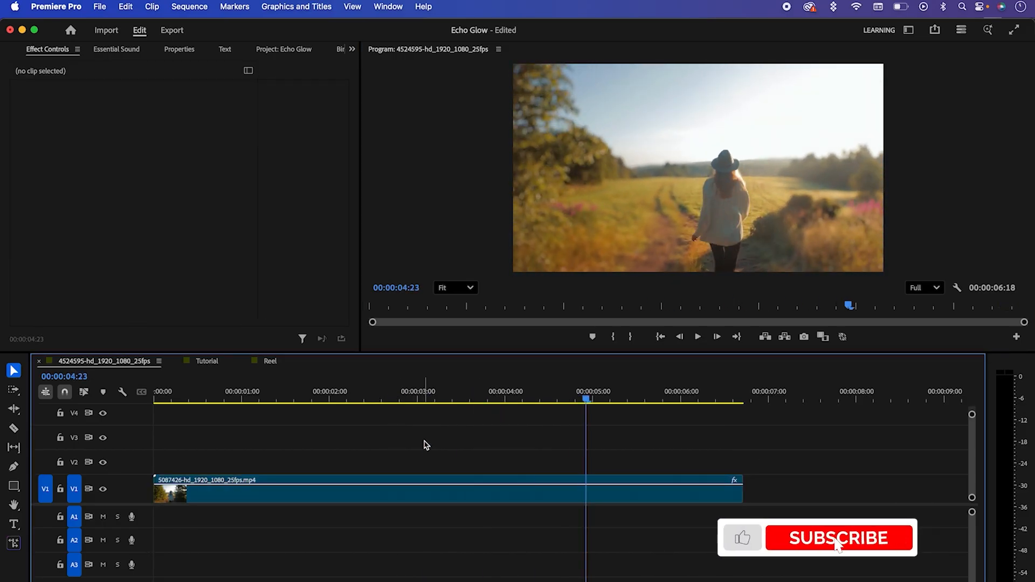
Step: Select the V1 clip and randomize the Bokeh Blur FX settings twice
{"action": "left_click", "coordinate": [475, 500]}
{"action": "left_click_drag", "start_coordinate": [343, 162], "coordinate": [346, 288]}
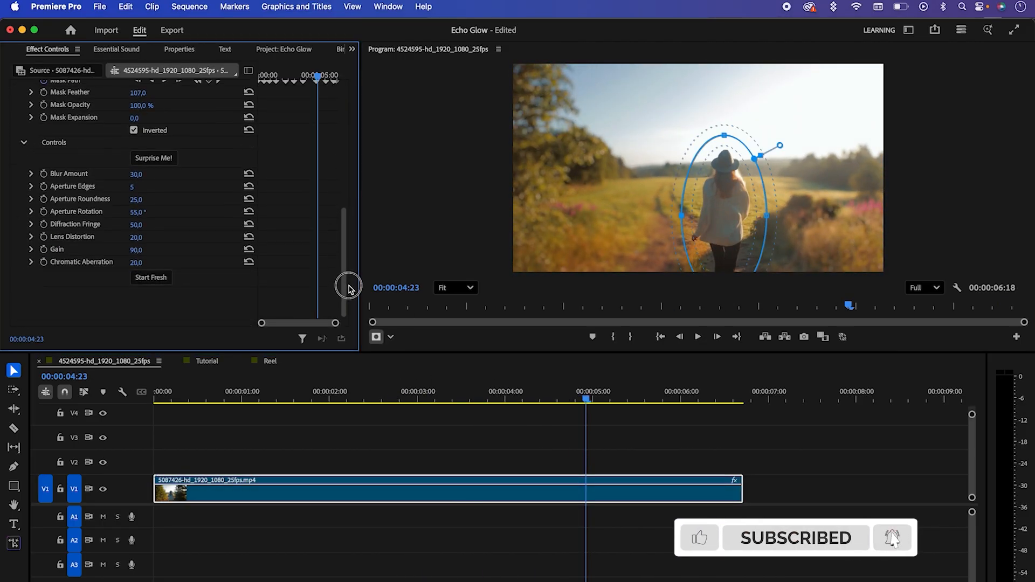
{"action": "left_click", "coordinate": [154, 161]}
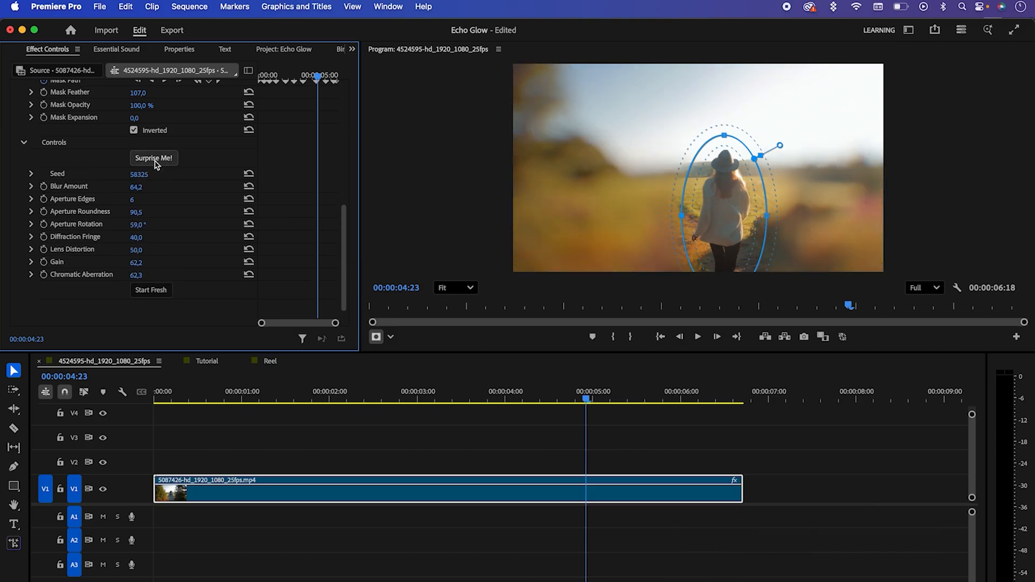
{"action": "left_click", "coordinate": [155, 160]}
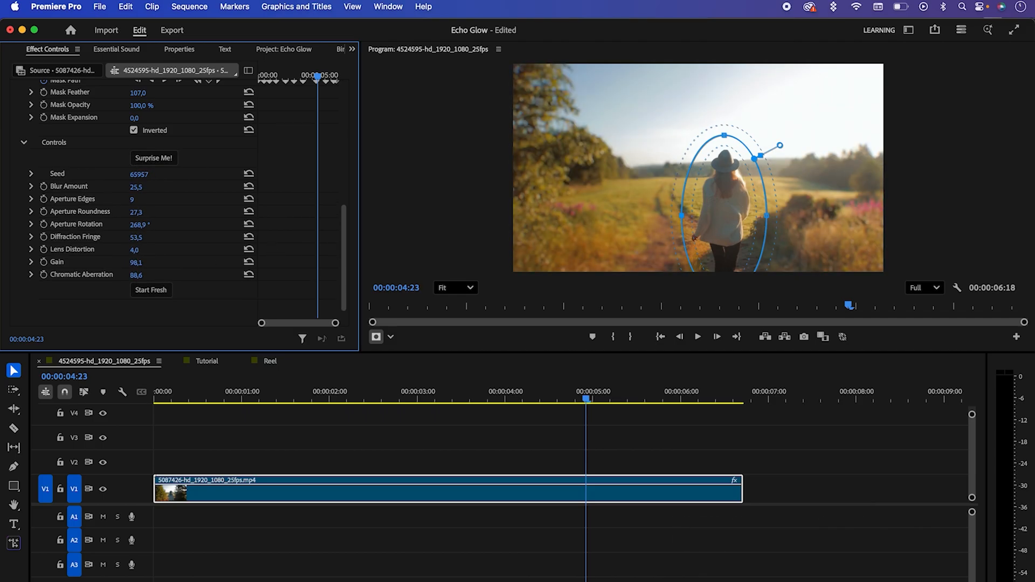
Step: Set Bokeh Blur's Chromatic Aberration, Lens Distortion and Diffraction Fringe to 100, adjust its Blur Amount and scrub through the clip
{"action": "left_click_drag", "start_coordinate": [136, 276], "coordinate": [162, 276]}
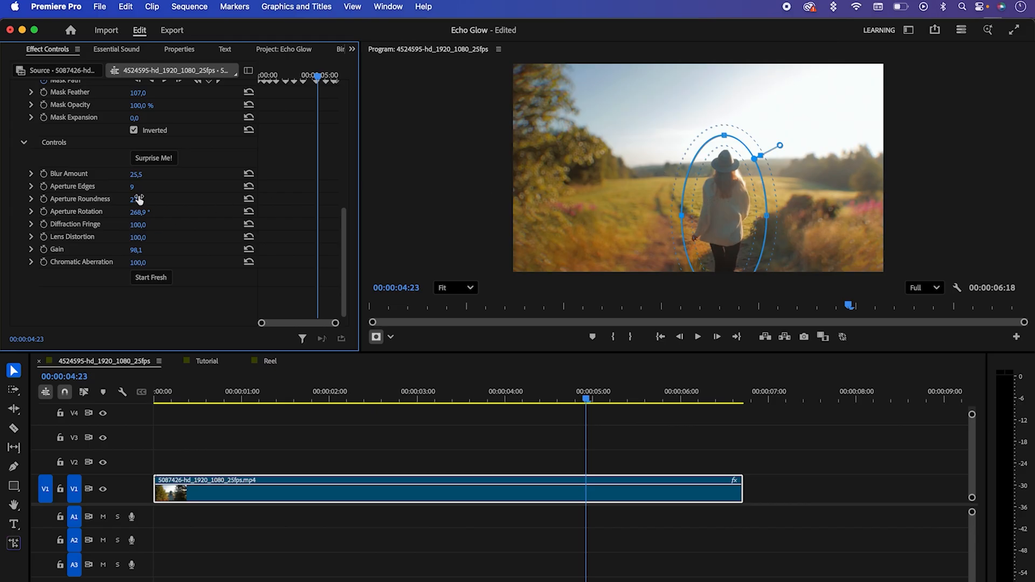
{"action": "mouse_move", "coordinate": [136, 175]}
{"action": "left_mouse_down"}
{"action": "mouse_move", "coordinate": [162, 175]}
{"action": "mouse_move", "coordinate": [138, 175]}
{"action": "left_mouse_up"}
{"action": "left_click_drag", "start_coordinate": [535, 403], "coordinate": [193, 393]}
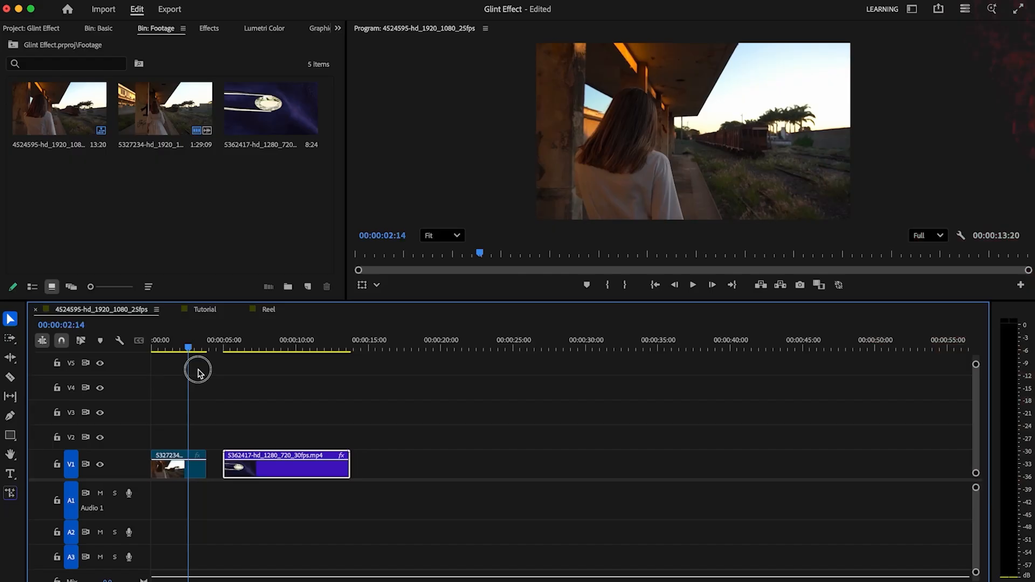
Step: Find Glint FX among the effects and apply it to the first clip, showing the woman at the railway station
{"action": "left_click_drag", "start_coordinate": [196, 370], "coordinate": [167, 377]}
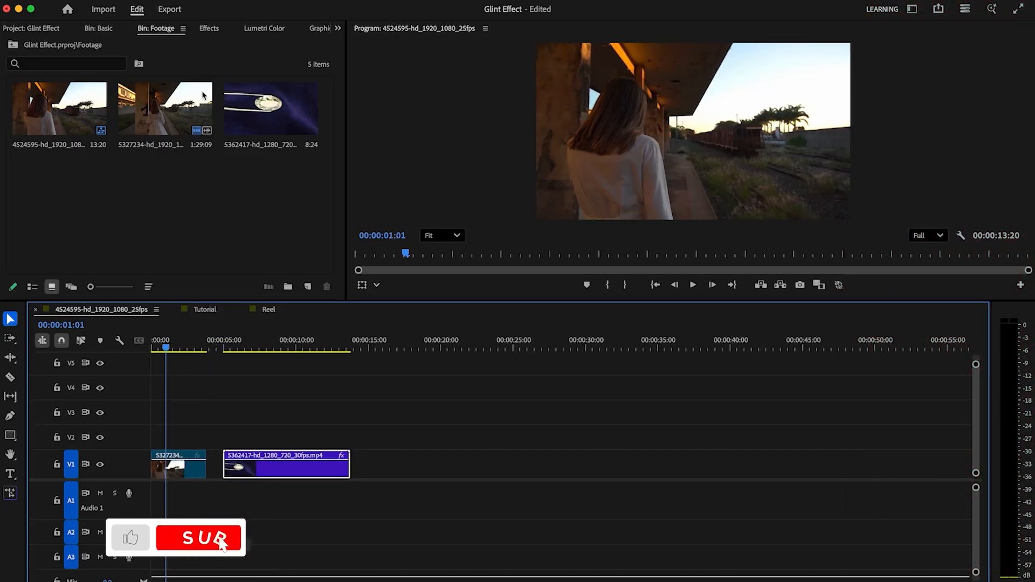
{"action": "left_click", "coordinate": [213, 28]}
{"action": "left_click", "coordinate": [54, 48]}
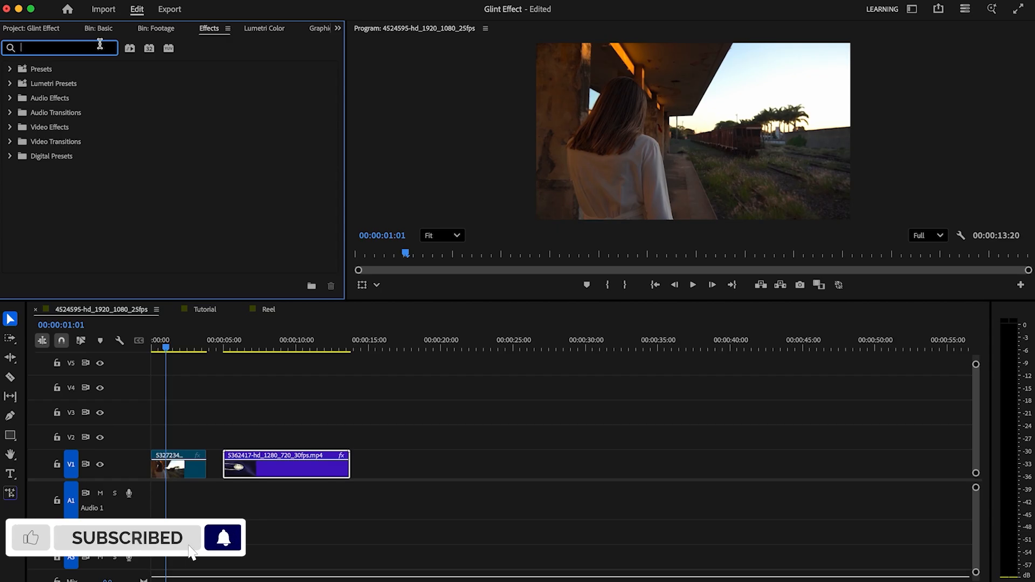
{"action": "type", "text": "glint"}
{"action": "left_click_drag", "start_coordinate": [81, 160], "coordinate": [181, 470]}
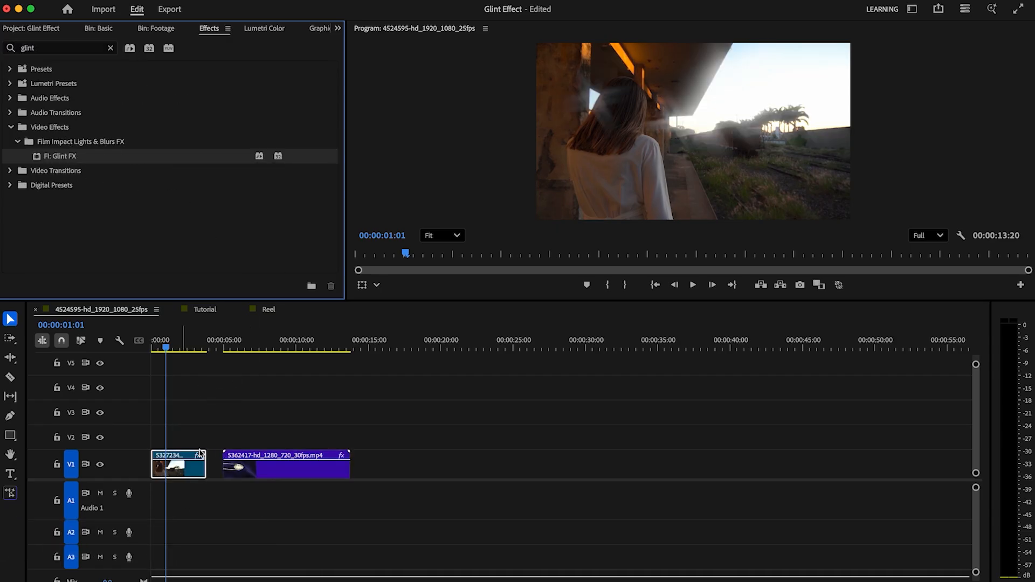
Step: In Glint FX's light controls, set Feather to 89, Shimmer to 100 and the two other Shimmer values to 21 and 94
{"action": "left_click", "coordinate": [336, 30]}
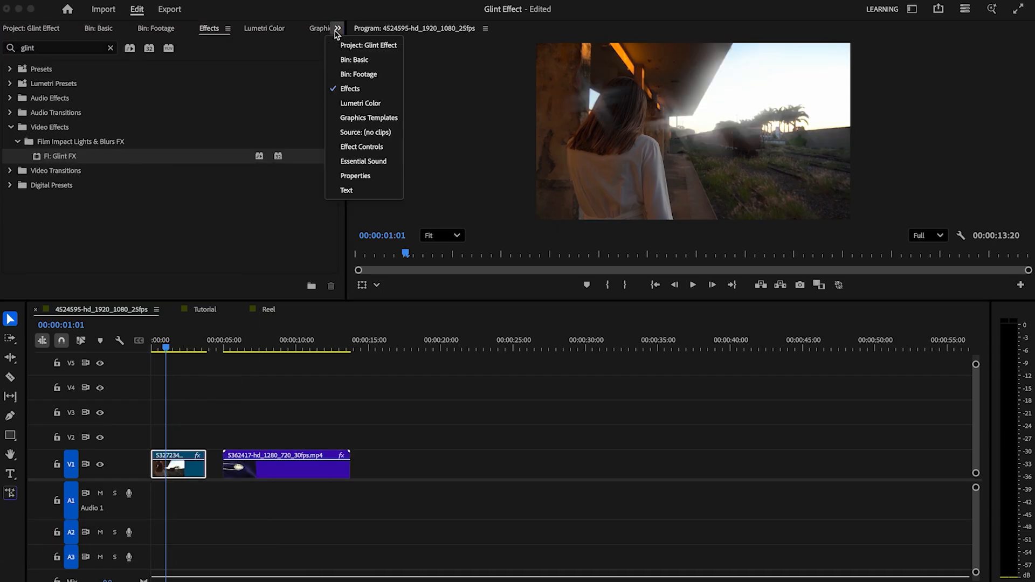
{"action": "left_click", "coordinate": [368, 149]}
{"action": "left_click_drag", "start_coordinate": [331, 106], "coordinate": [330, 206]}
{"action": "left_click", "coordinate": [178, 349]}
{"action": "left_click_drag", "start_coordinate": [178, 351], "coordinate": [164, 348]}
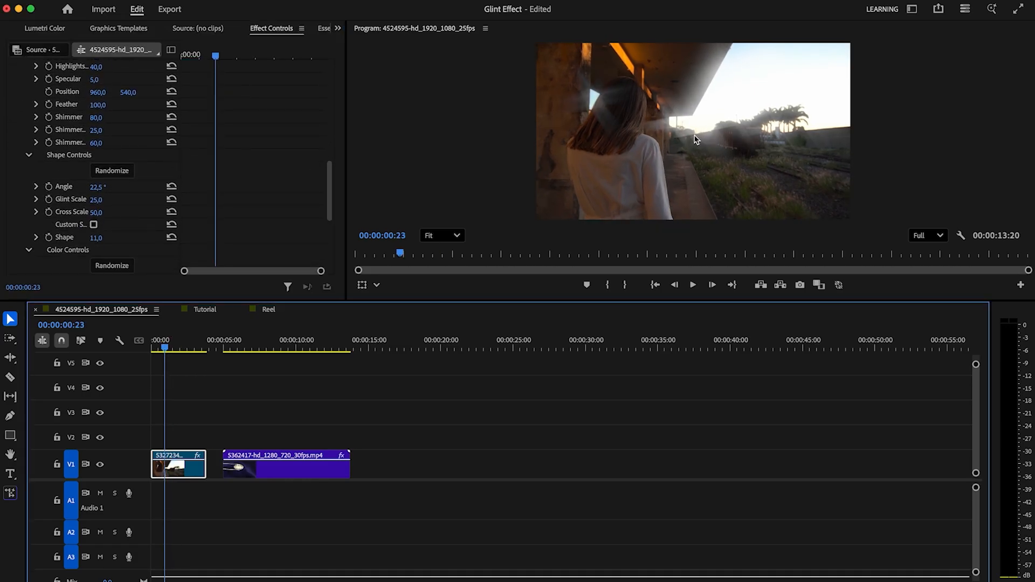
{"action": "mouse_move", "coordinate": [332, 186]}
{"action": "left_mouse_down"}
{"action": "mouse_move", "coordinate": [330, 111]}
{"action": "mouse_move", "coordinate": [322, 182]}
{"action": "left_mouse_up"}
{"action": "left_click", "coordinate": [23, 198]}
{"action": "left_click_drag", "start_coordinate": [162, 346], "coordinate": [167, 346]}
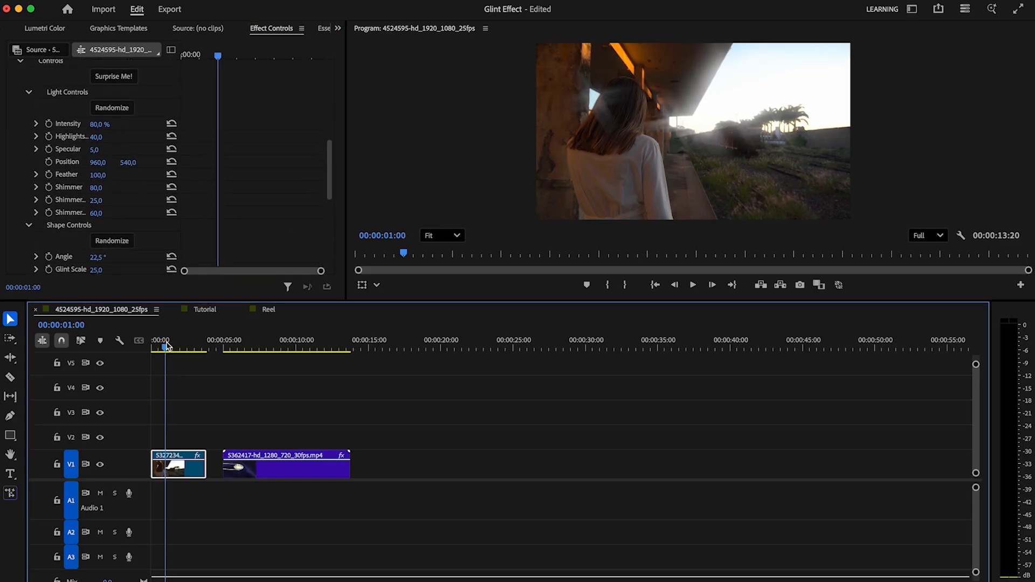
{"action": "left_click_drag", "start_coordinate": [100, 181], "coordinate": [105, 213]}
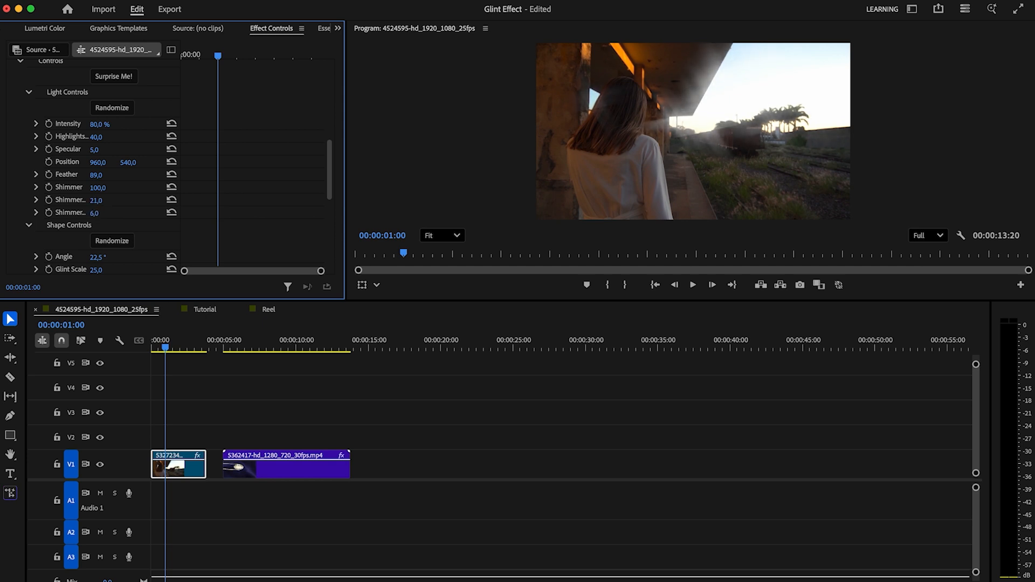
Step: Play back the railway station clip to preview the adjusted glint
{"action": "left_click", "coordinate": [655, 285]}
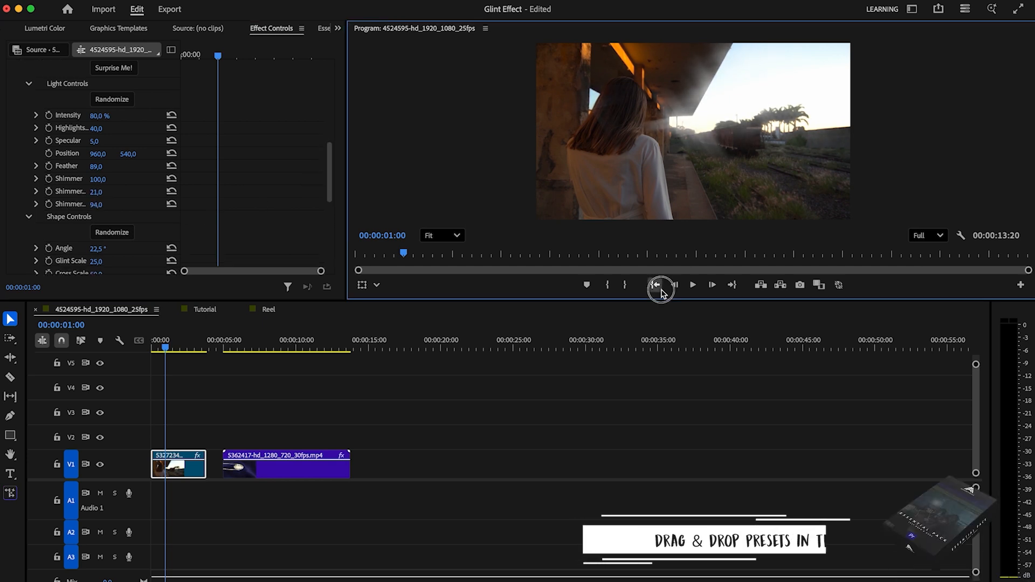
{"action": "left_click", "coordinate": [693, 284]}
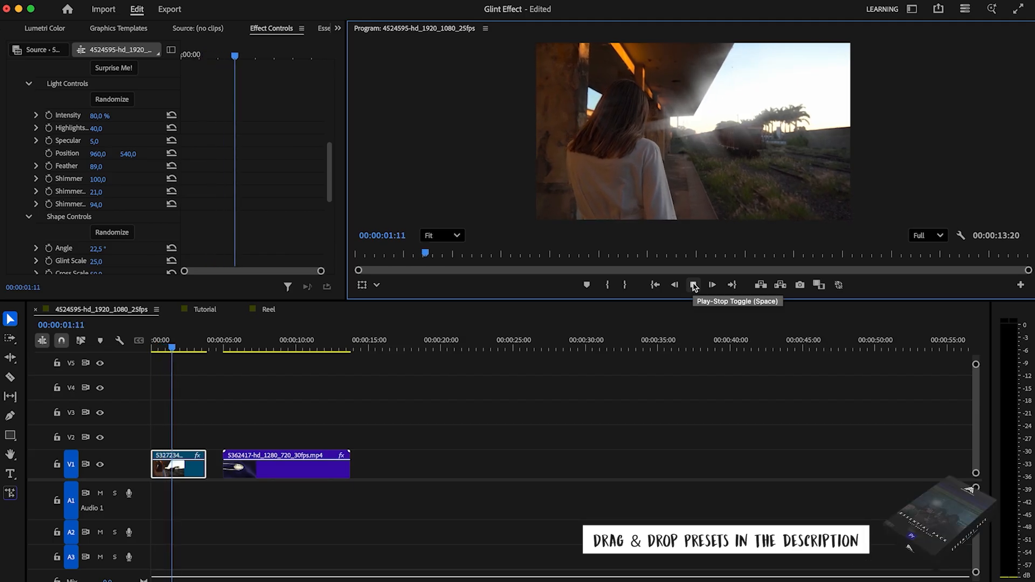
{"action": "left_click", "coordinate": [693, 285]}
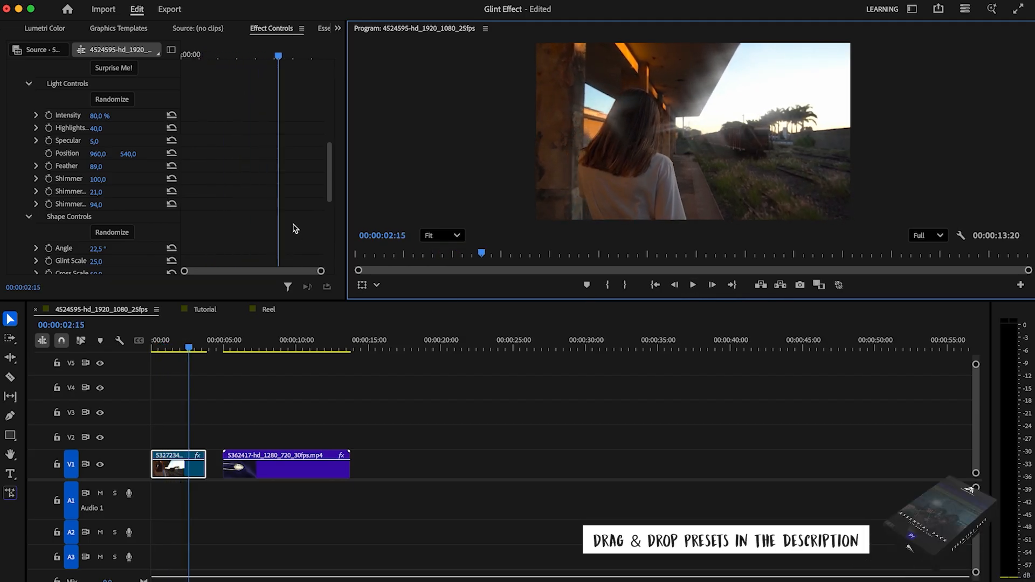
Step: Apply Glint FX to the diamond clip 5362417-hd_1280_720_30fps.mp4
{"action": "left_click", "coordinate": [245, 468]}
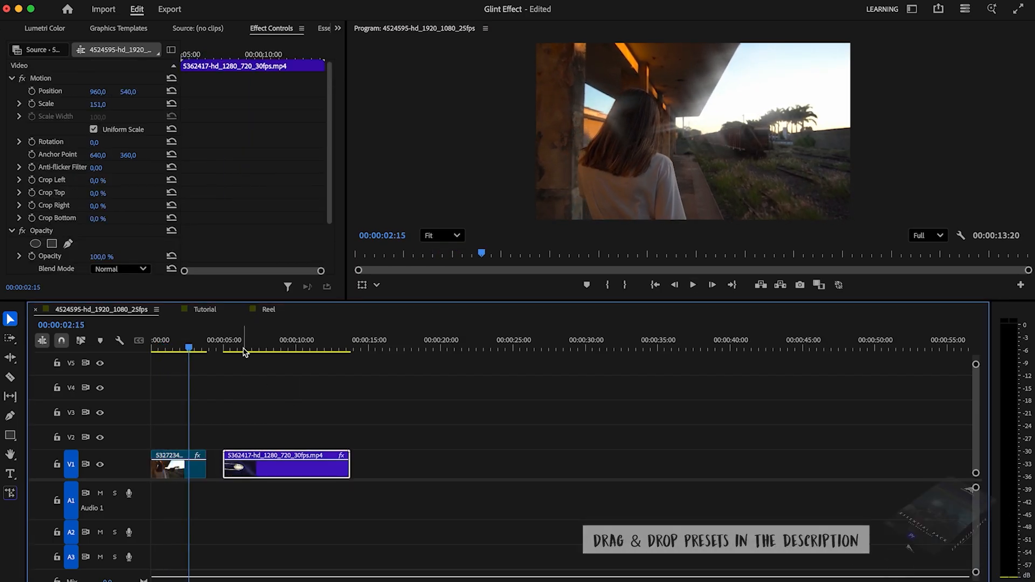
{"action": "left_click", "coordinate": [261, 347]}
{"action": "left_click", "coordinate": [336, 30]}
{"action": "left_click", "coordinate": [340, 95]}
{"action": "left_click_drag", "start_coordinate": [63, 162], "coordinate": [302, 466]}
Step: Open the diamond clip's Glint FX controls, randomize all the settings and play back the result
{"action": "left_click", "coordinate": [338, 28]}
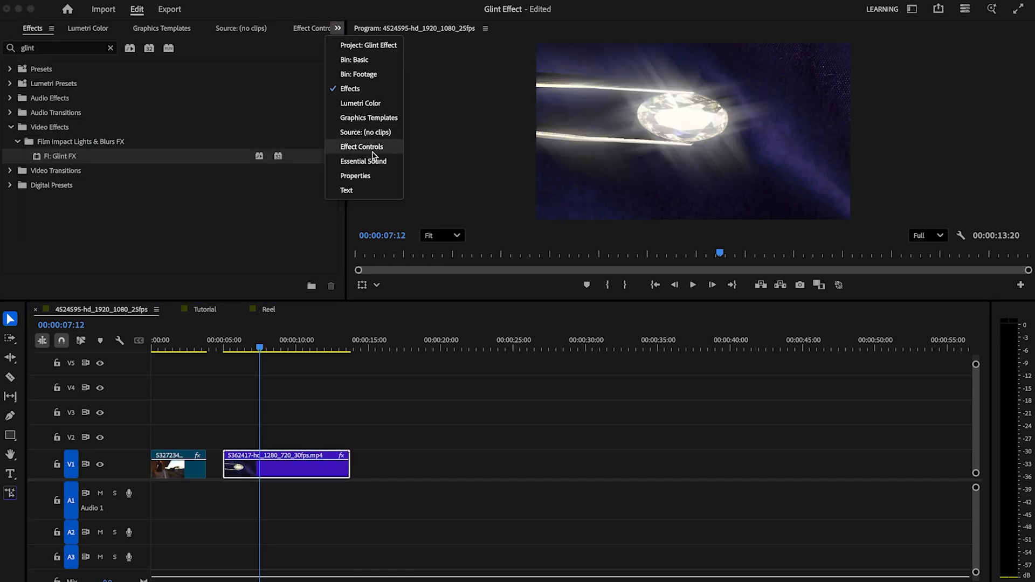
{"action": "left_click", "coordinate": [362, 147]}
{"action": "mouse_move", "coordinate": [277, 345]}
{"action": "left_mouse_down"}
{"action": "mouse_move", "coordinate": [307, 345]}
{"action": "mouse_move", "coordinate": [279, 345]}
{"action": "left_mouse_up"}
{"action": "left_click_drag", "start_coordinate": [331, 87], "coordinate": [325, 151]}
{"action": "left_click", "coordinate": [127, 117]}
{"action": "left_click_drag", "start_coordinate": [262, 346], "coordinate": [248, 346]}
{"action": "left_click", "coordinate": [699, 286]}
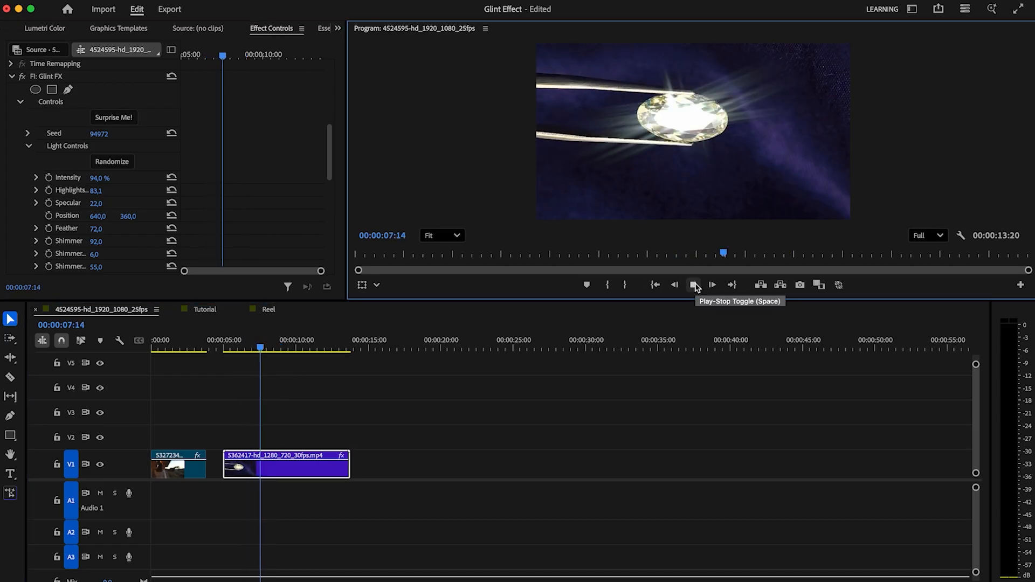
{"action": "left_click", "coordinate": [700, 286]}
Step: Randomize the diamond clip's Glint FX settings two more times, playing back each variation
{"action": "left_click", "coordinate": [127, 120]}
{"action": "left_click", "coordinate": [693, 285]}
{"action": "left_click", "coordinate": [693, 285]}
{"action": "left_click", "coordinate": [113, 118]}
{"action": "left_click", "coordinate": [692, 285]}
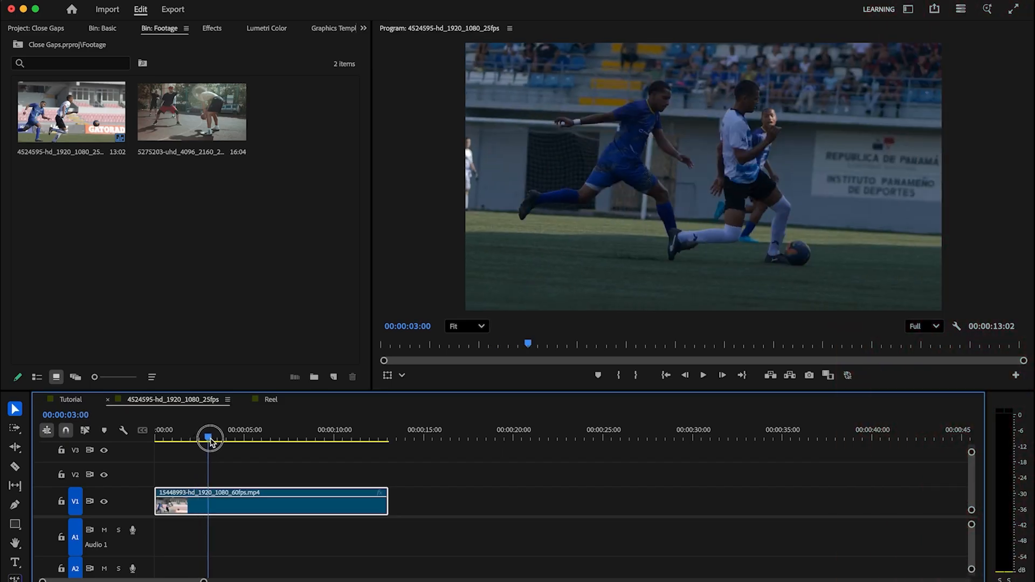
Step: Find Focus Blur FX among the effects and apply it to the soccer clip on V1
{"action": "left_click_drag", "start_coordinate": [210, 441], "coordinate": [151, 441]}
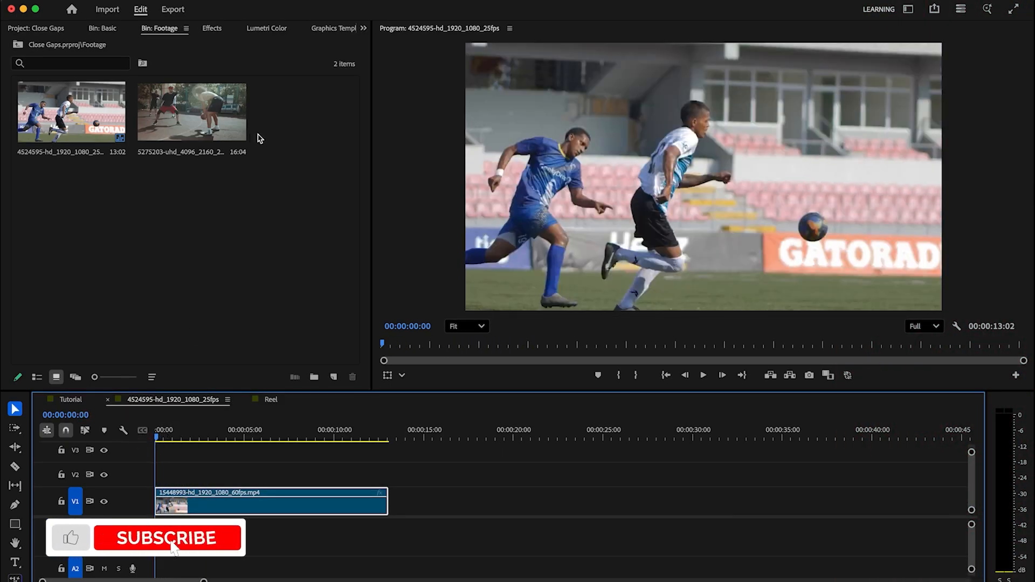
{"action": "left_click", "coordinate": [212, 29]}
{"action": "left_click", "coordinate": [75, 51]}
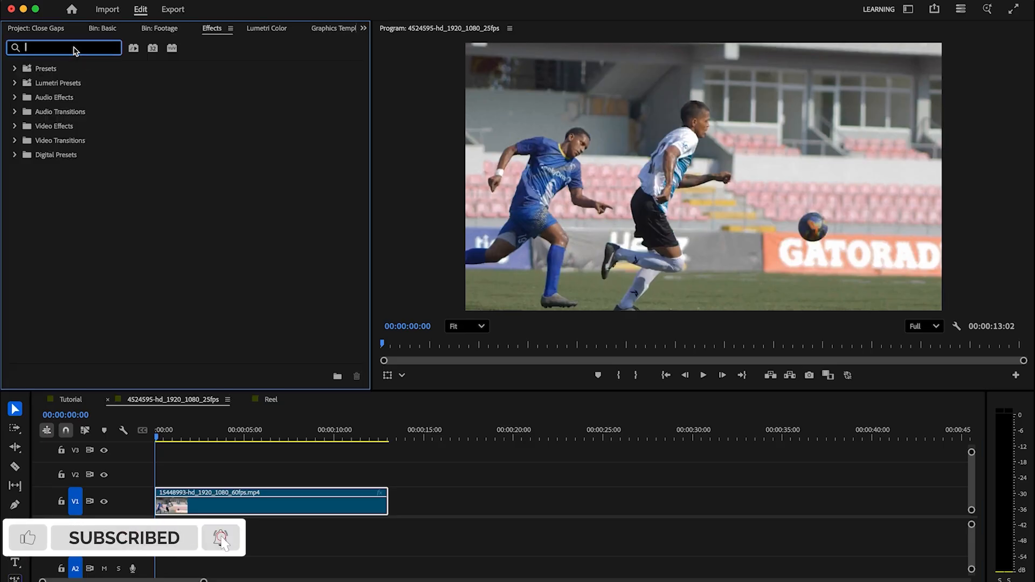
{"action": "type", "text": "focus"}
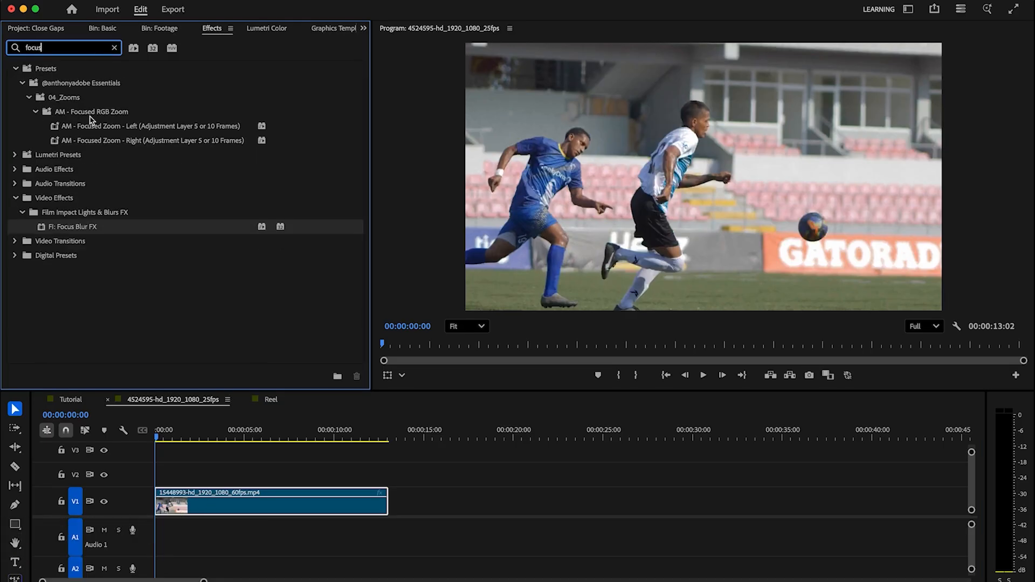
{"action": "left_click_drag", "start_coordinate": [77, 231], "coordinate": [210, 504]}
Step: Set Focus Blur FX's Blur Amount to 35, Feather to 49, Gain to 50 and Chromatic Aberration to 86
{"action": "left_click", "coordinate": [364, 30]}
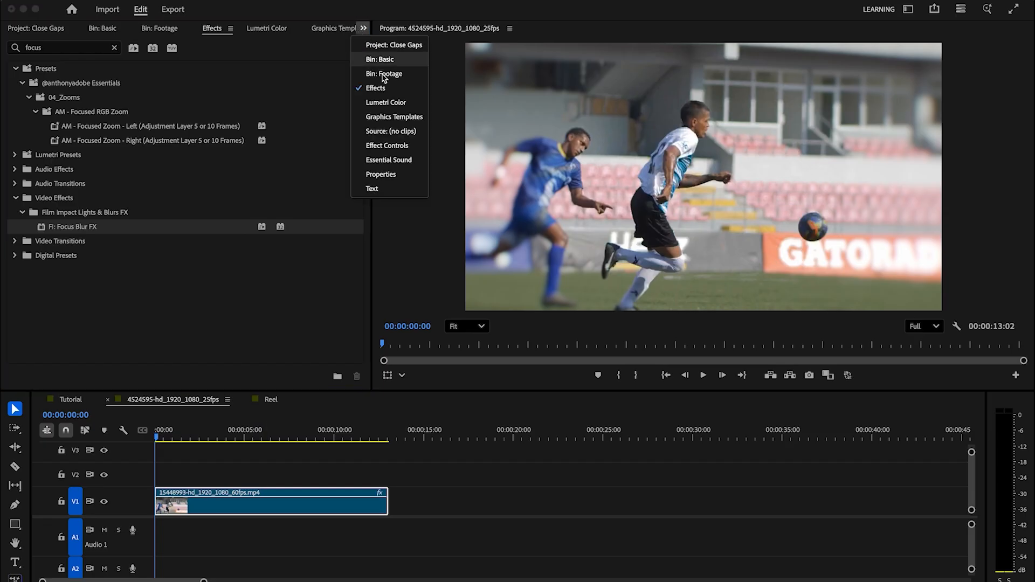
{"action": "left_click", "coordinate": [410, 144]}
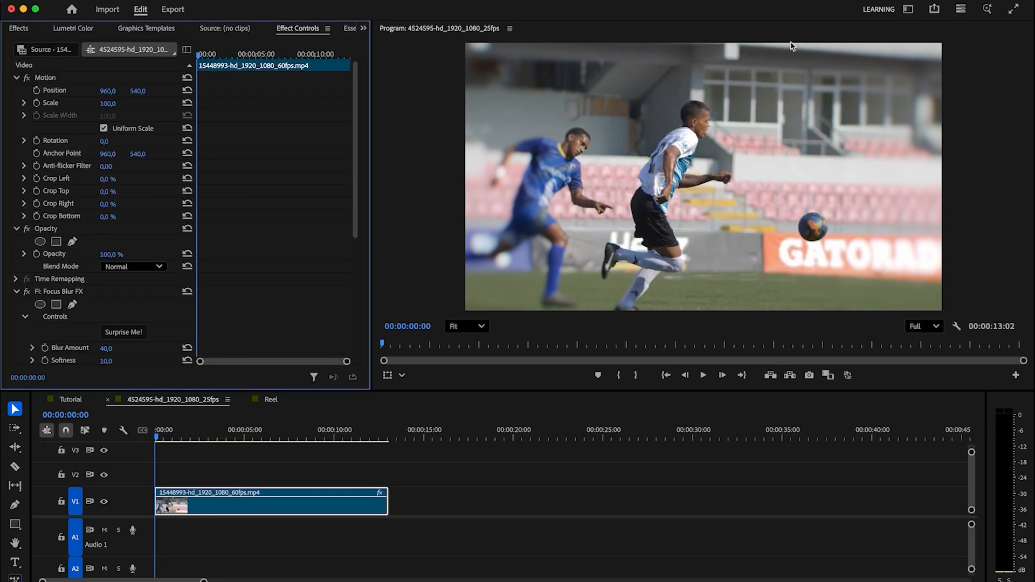
{"action": "left_click_drag", "start_coordinate": [356, 188], "coordinate": [356, 297]}
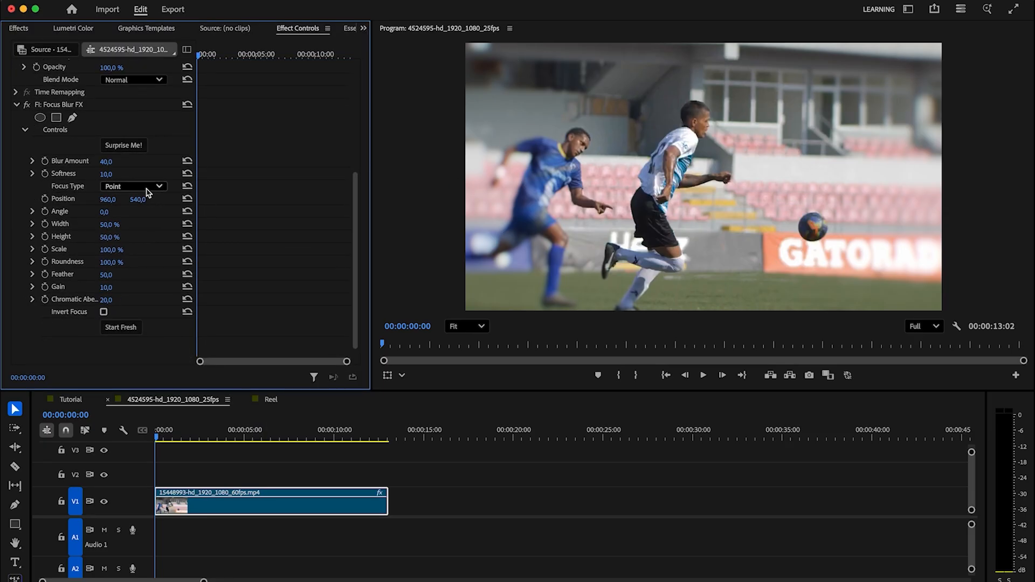
{"action": "mouse_move", "coordinate": [106, 205]}
{"action": "left_mouse_down"}
{"action": "mouse_move", "coordinate": [75, 204]}
{"action": "mouse_move", "coordinate": [267, 205]}
{"action": "mouse_move", "coordinate": [85, 205]}
{"action": "mouse_move", "coordinate": [101, 205]}
{"action": "left_mouse_up"}
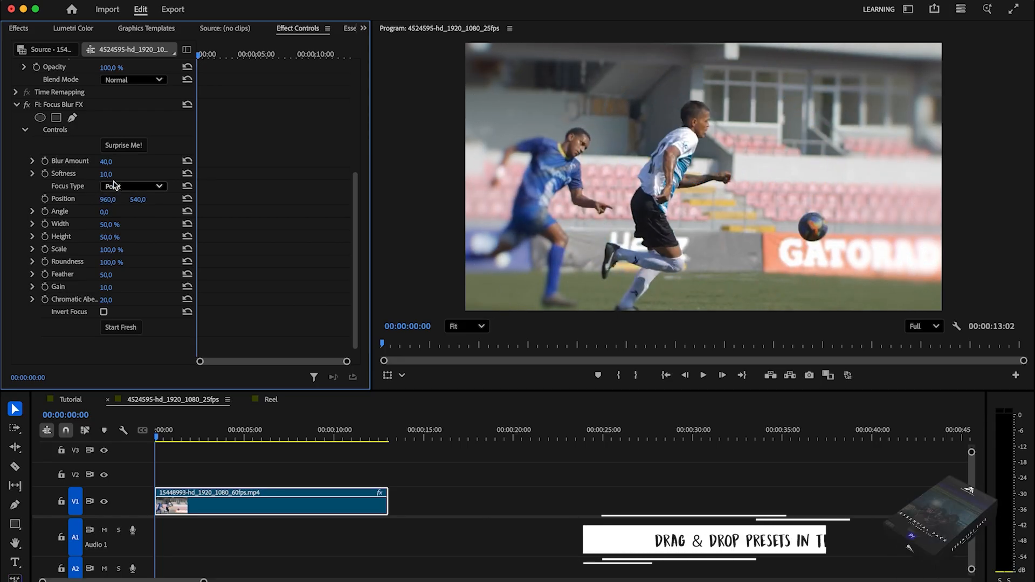
{"action": "mouse_move", "coordinate": [106, 163]}
{"action": "left_mouse_down"}
{"action": "mouse_move", "coordinate": [139, 163]}
{"action": "mouse_move", "coordinate": [103, 163]}
{"action": "left_mouse_up"}
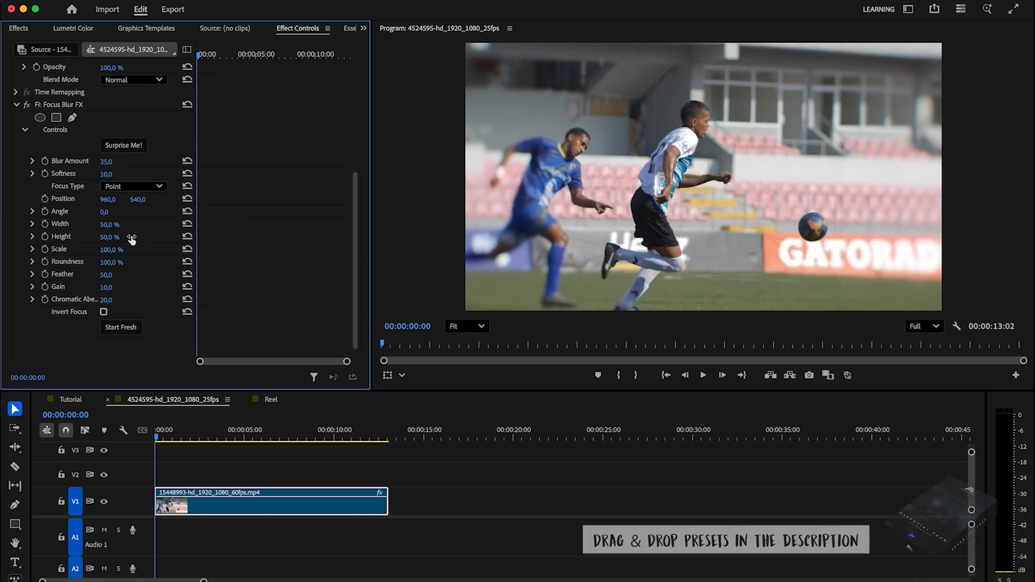
{"action": "mouse_move", "coordinate": [106, 275]}
{"action": "left_mouse_down"}
{"action": "mouse_move", "coordinate": [124, 287]}
{"action": "mouse_move", "coordinate": [96, 287]}
{"action": "left_mouse_up"}
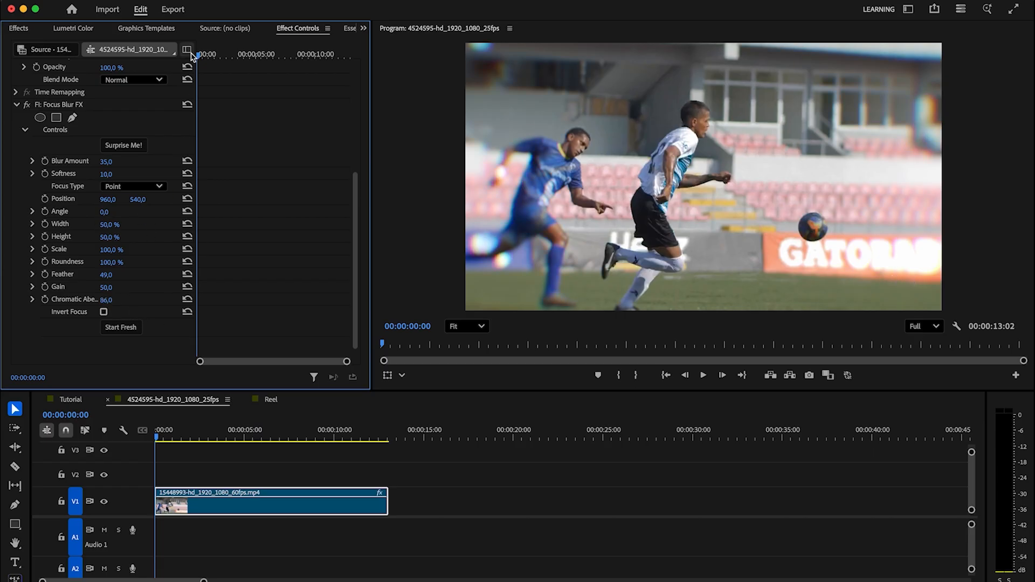
Step: Enable Position keyframing for Focus Blur FX at the first frame and place the focus point on the ball
{"action": "left_click", "coordinate": [45, 199]}
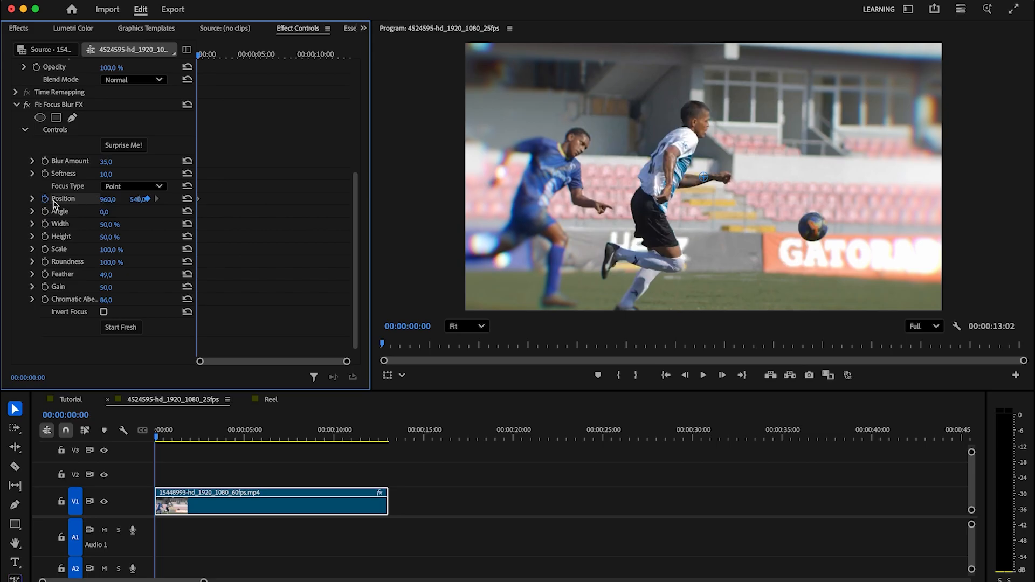
{"action": "left_click_drag", "start_coordinate": [371, 212], "coordinate": [403, 211]}
{"action": "left_click_drag", "start_coordinate": [719, 177], "coordinate": [829, 229]}
Step: Keyframe the focus point onto the ball at 00:00:00:09 and 00:00:00:16
{"action": "left_click_drag", "start_coordinate": [215, 56], "coordinate": [221, 59]}
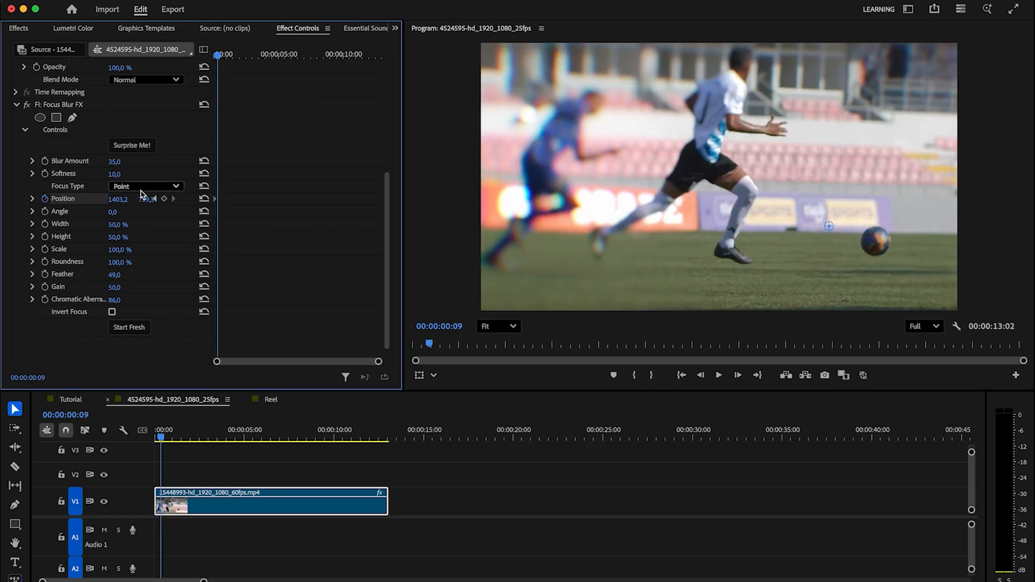
{"action": "left_click_drag", "start_coordinate": [830, 232], "coordinate": [882, 243]}
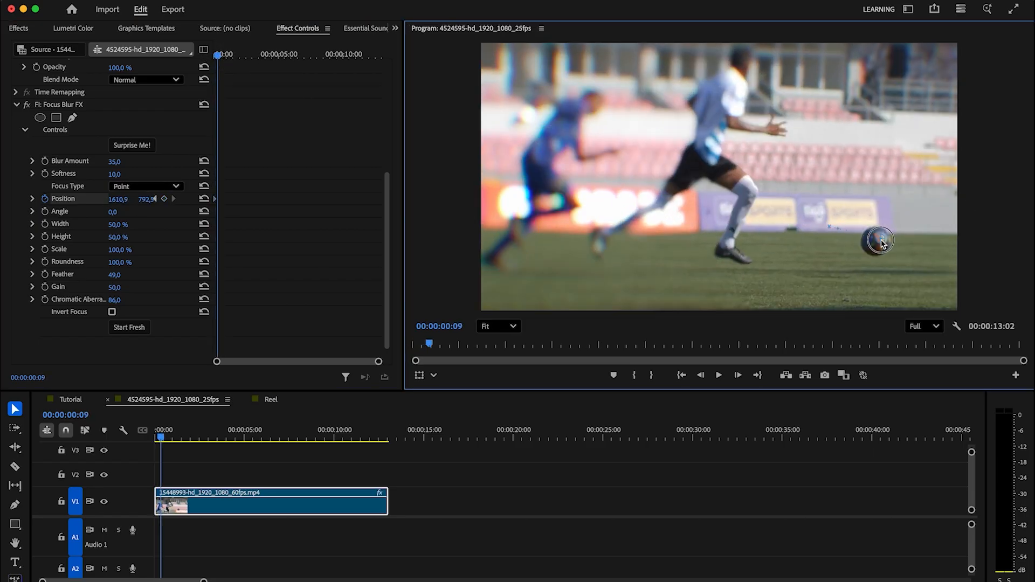
{"action": "left_click_drag", "start_coordinate": [222, 59], "coordinate": [225, 63]}
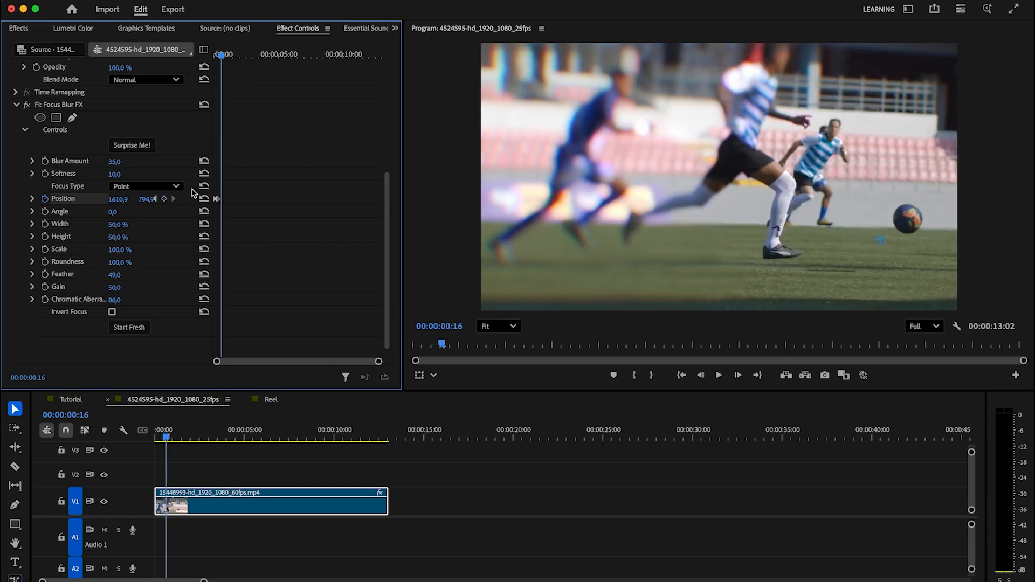
{"action": "left_click_drag", "start_coordinate": [887, 244], "coordinate": [902, 226]}
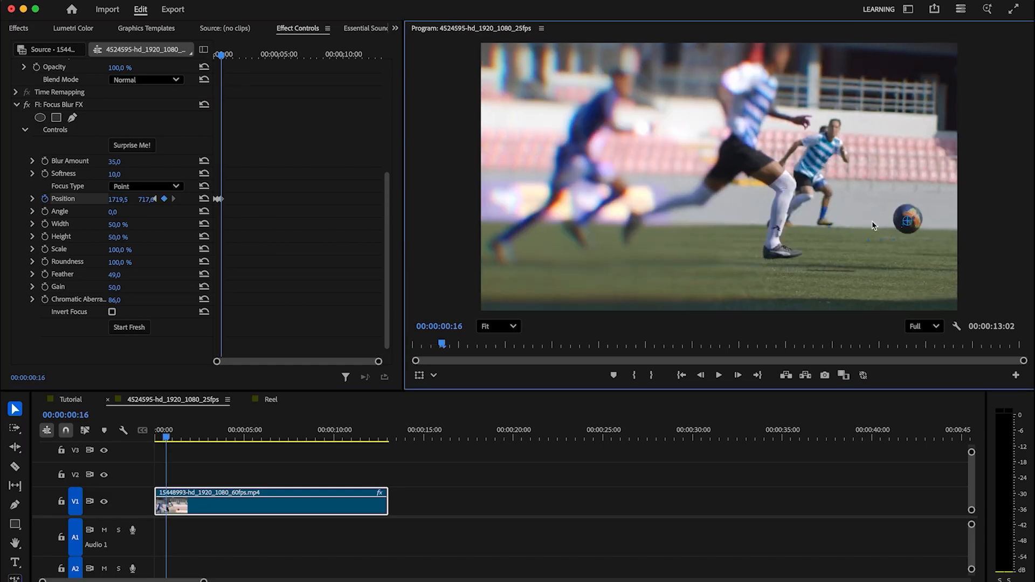
Step: Keyframe the focus point onto the ball from 00:00:01:00 through the rest of the clip to 00:00:12:24
{"action": "left_click_drag", "start_coordinate": [221, 62], "coordinate": [225, 62]}
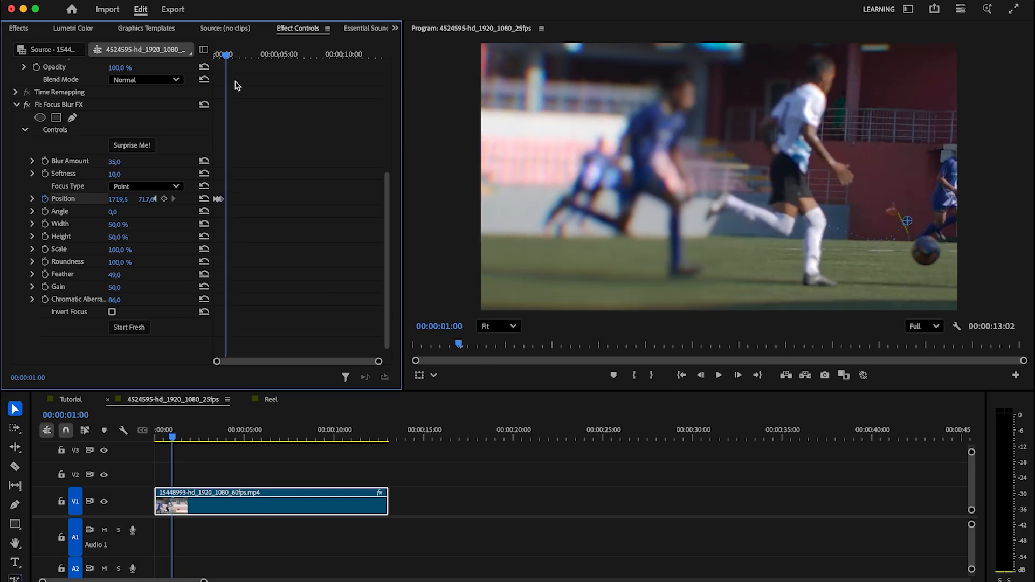
{"action": "left_click_drag", "start_coordinate": [910, 226], "coordinate": [929, 254]}
{"action": "left_click_drag", "start_coordinate": [226, 56], "coordinate": [231, 58]}
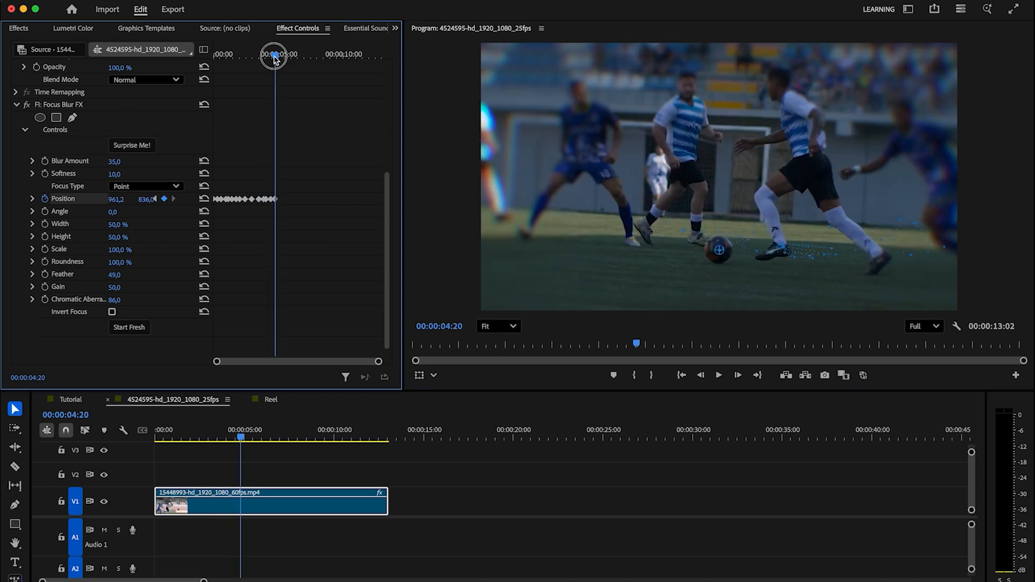
{"action": "left_click_drag", "start_coordinate": [275, 56], "coordinate": [388, 61]}
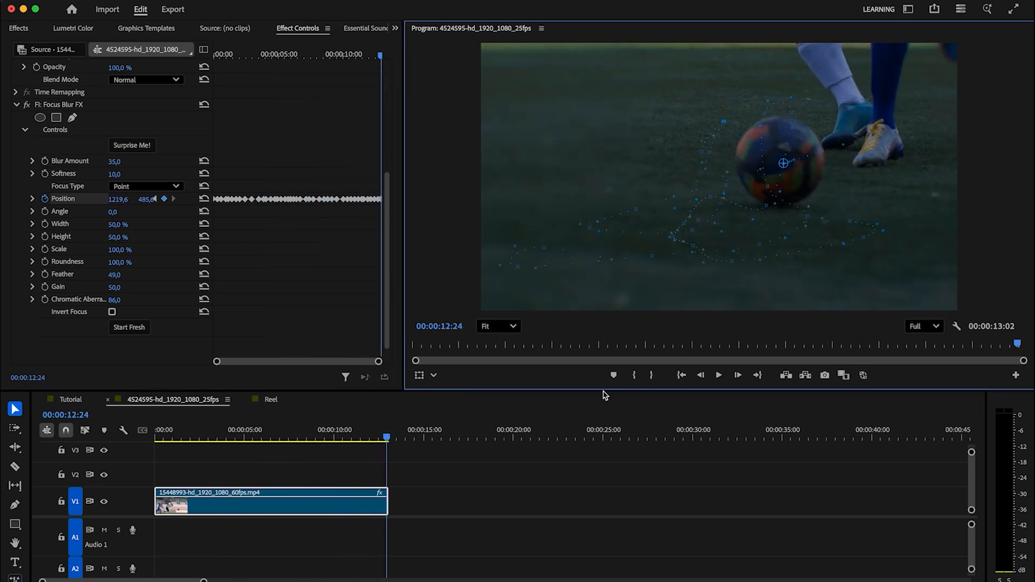
Step: Play the soccer clip from the beginning to review the ball-tracking focus blur
{"action": "left_click", "coordinate": [71, 107]}
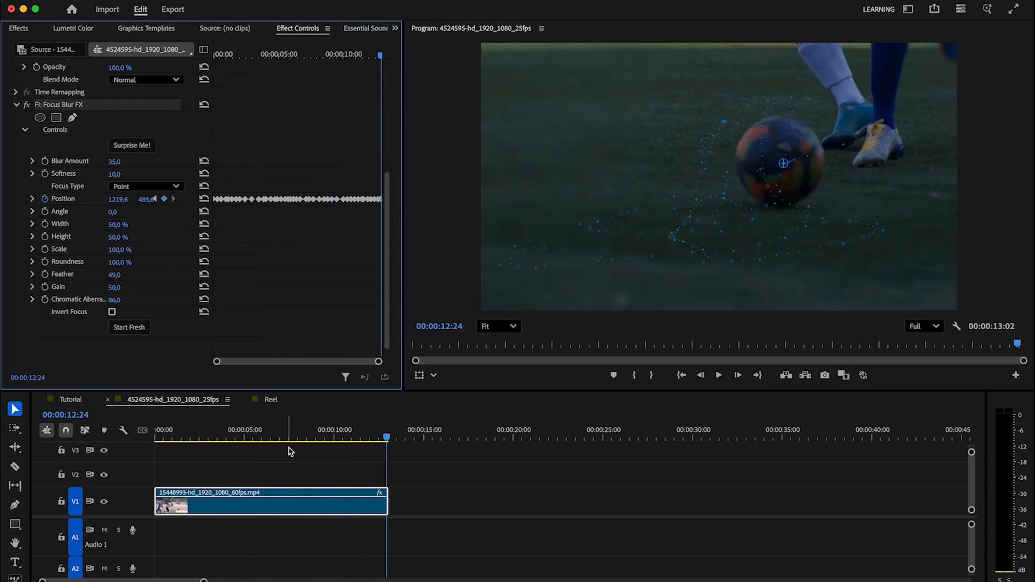
{"action": "left_click", "coordinate": [119, 432]}
{"action": "key", "text": "Home"}
{"action": "left_click", "coordinate": [720, 376]}
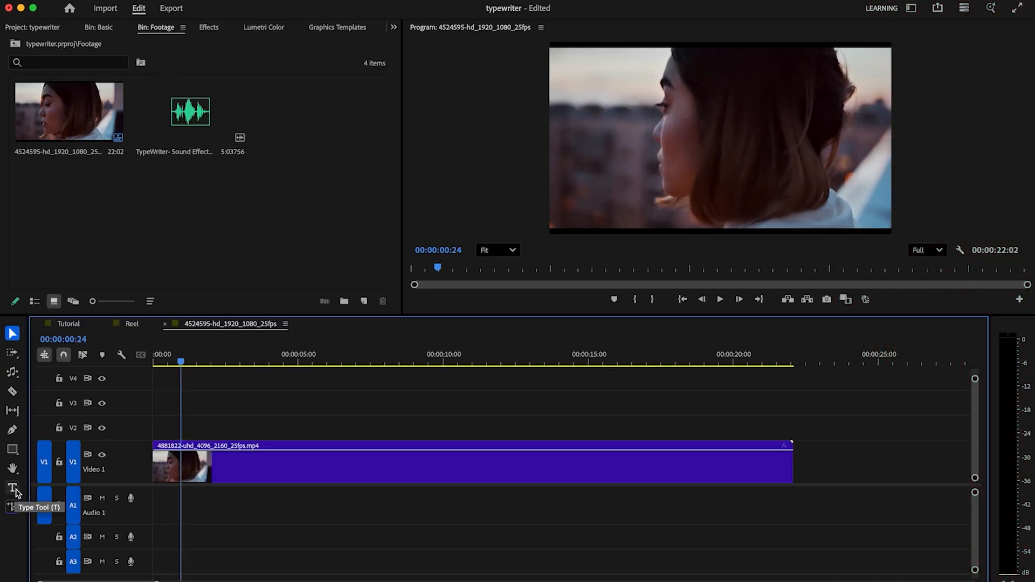
Step: Add the title text "Alone in the City" over the clip at 00:00:00:24 and open its text properties
{"action": "left_click", "coordinate": [13, 488]}
{"action": "left_click", "coordinate": [643, 141]}
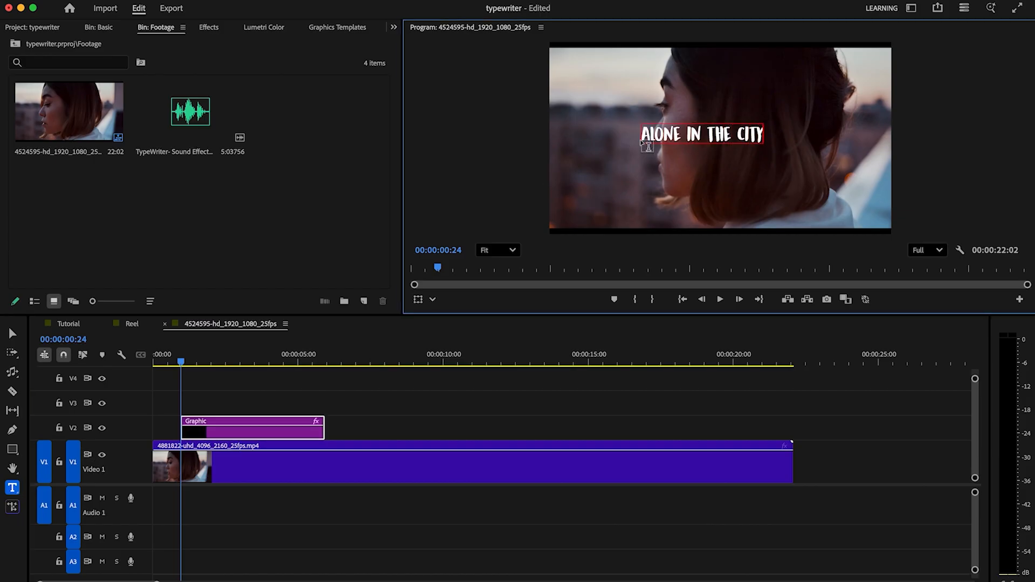
{"action": "left_click", "coordinate": [393, 27]}
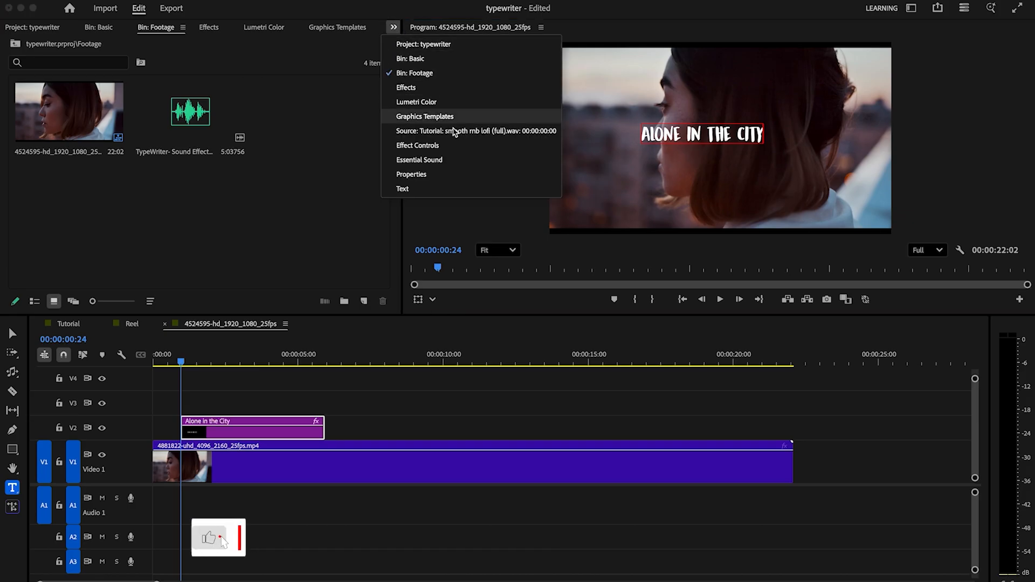
{"action": "left_click", "coordinate": [426, 174]}
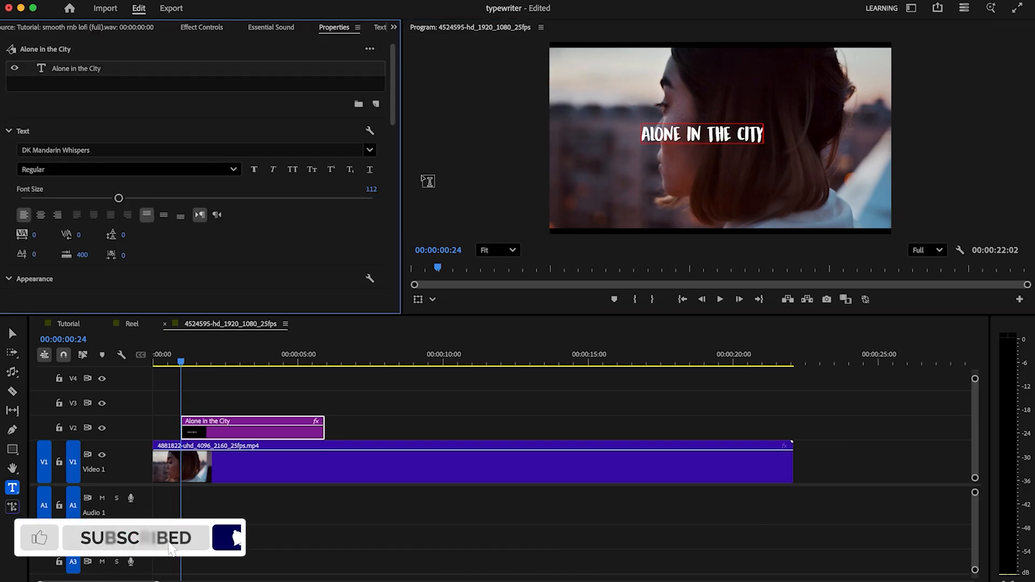
{"action": "left_click_drag", "start_coordinate": [393, 112], "coordinate": [393, 229]}
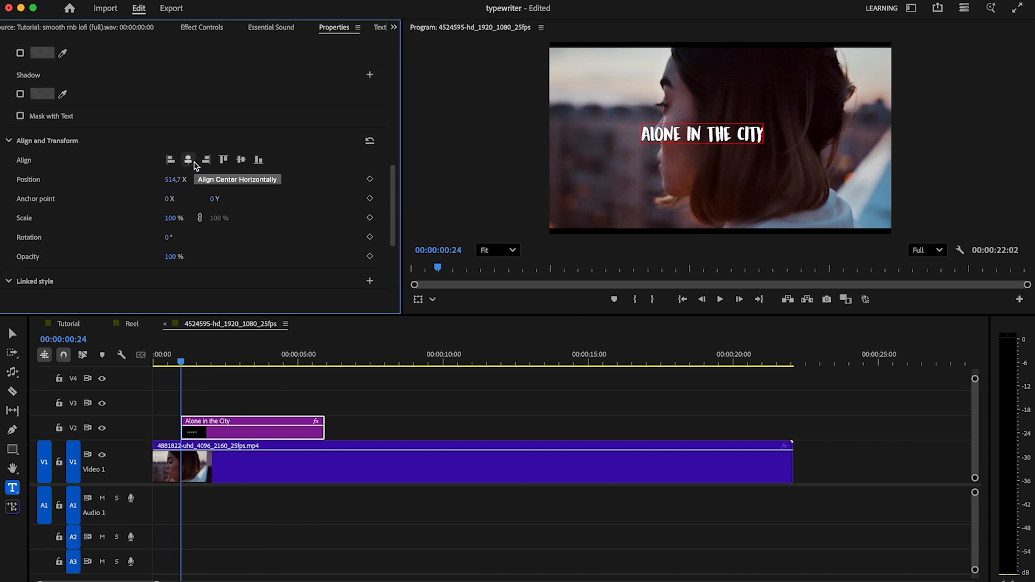
Step: Select the whole "Alone in the City" text and align it to the frame's horizontal and vertical centre
{"action": "left_click", "coordinate": [12, 333]}
{"action": "left_click", "coordinate": [374, 414]}
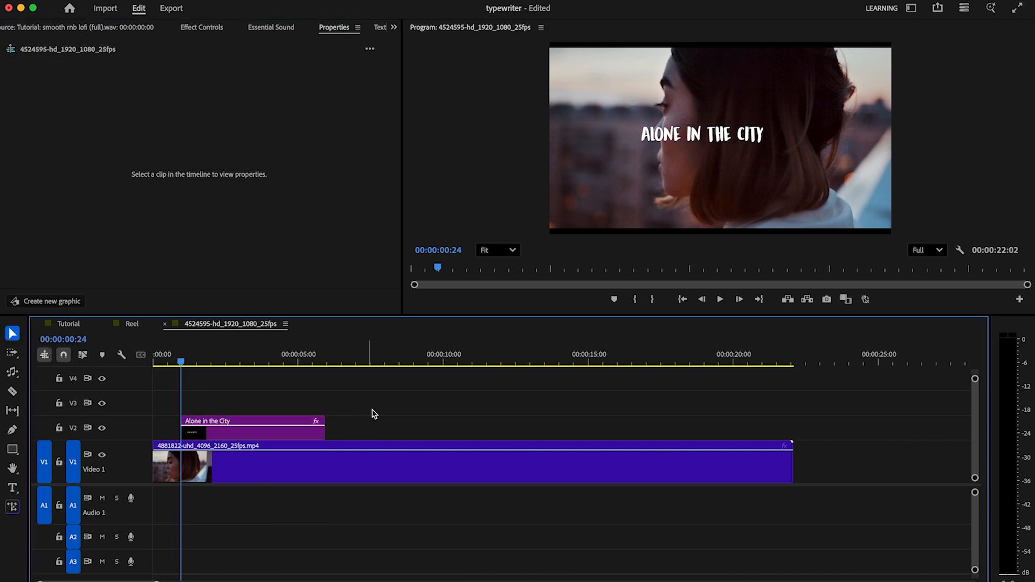
{"action": "left_click", "coordinate": [262, 436]}
{"action": "left_click_drag", "start_coordinate": [393, 186], "coordinate": [400, 143]}
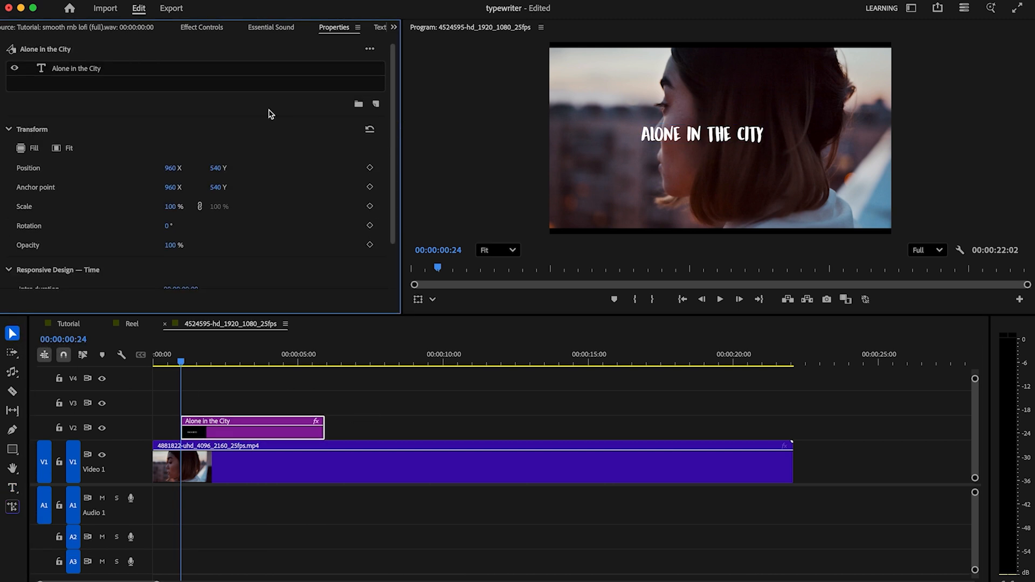
{"action": "left_click", "coordinate": [95, 70]}
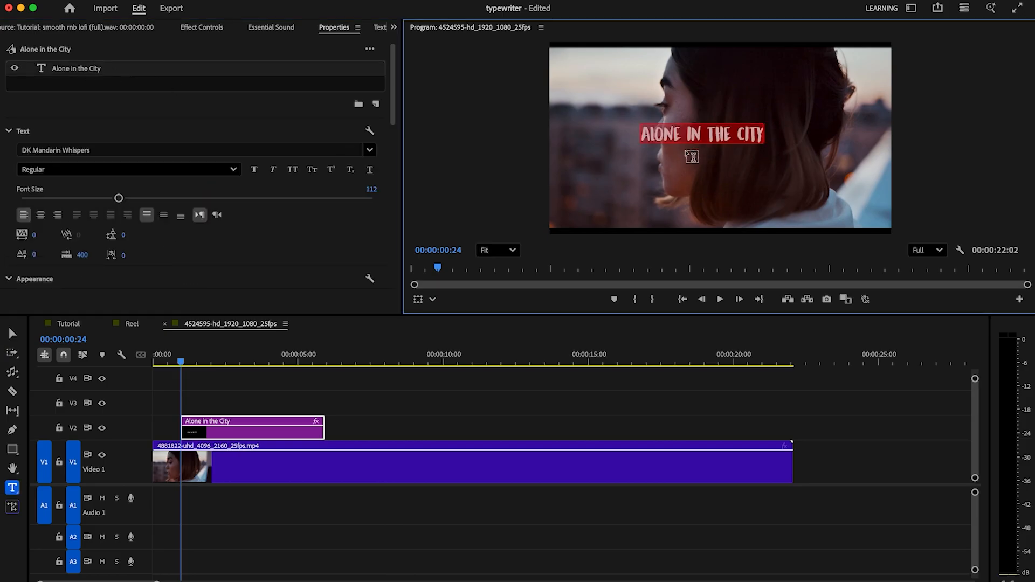
{"action": "left_click_drag", "start_coordinate": [390, 102], "coordinate": [381, 215]}
{"action": "left_click", "coordinate": [188, 191]}
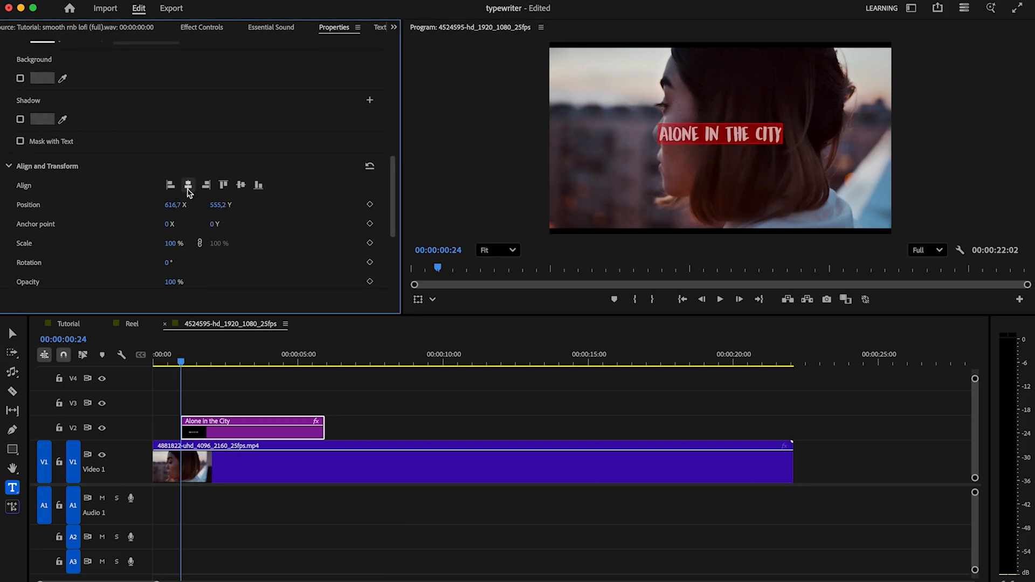
{"action": "left_click", "coordinate": [241, 185]}
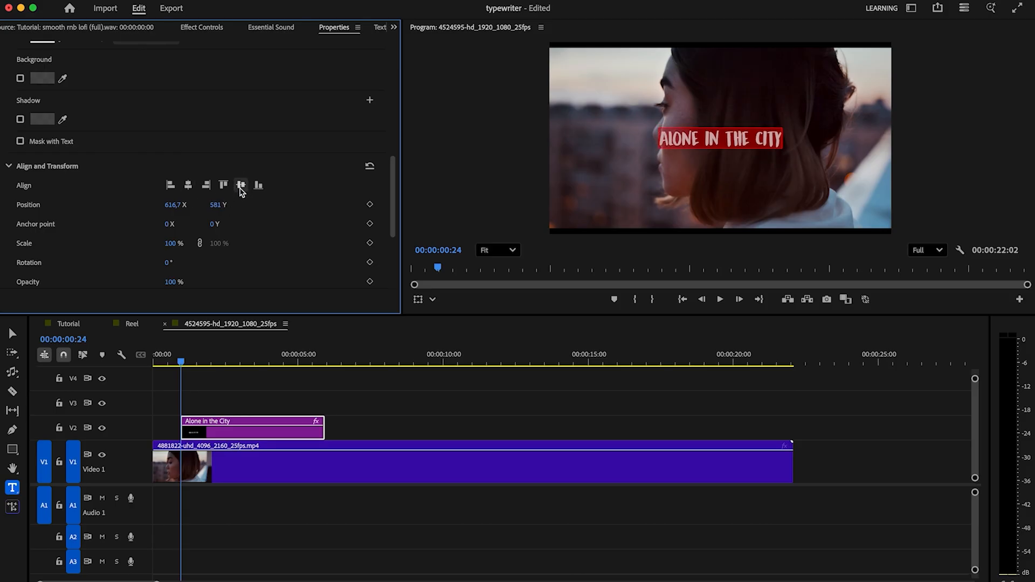
Step: Scale the title text to 129% and centre it again horizontally and vertically
{"action": "left_click_drag", "start_coordinate": [182, 243], "coordinate": [202, 246]}
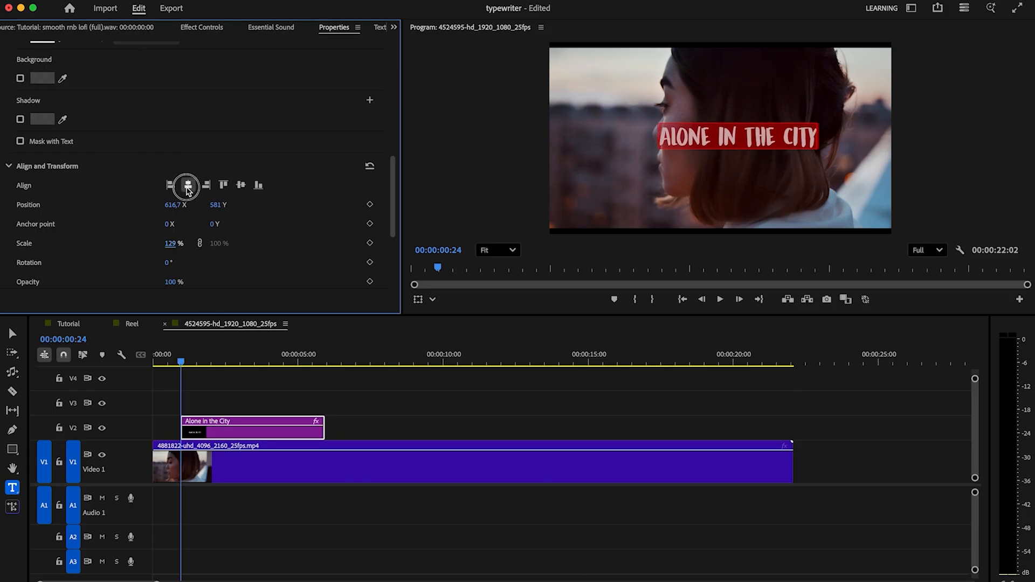
{"action": "left_click", "coordinate": [188, 188]}
{"action": "left_click", "coordinate": [241, 185]}
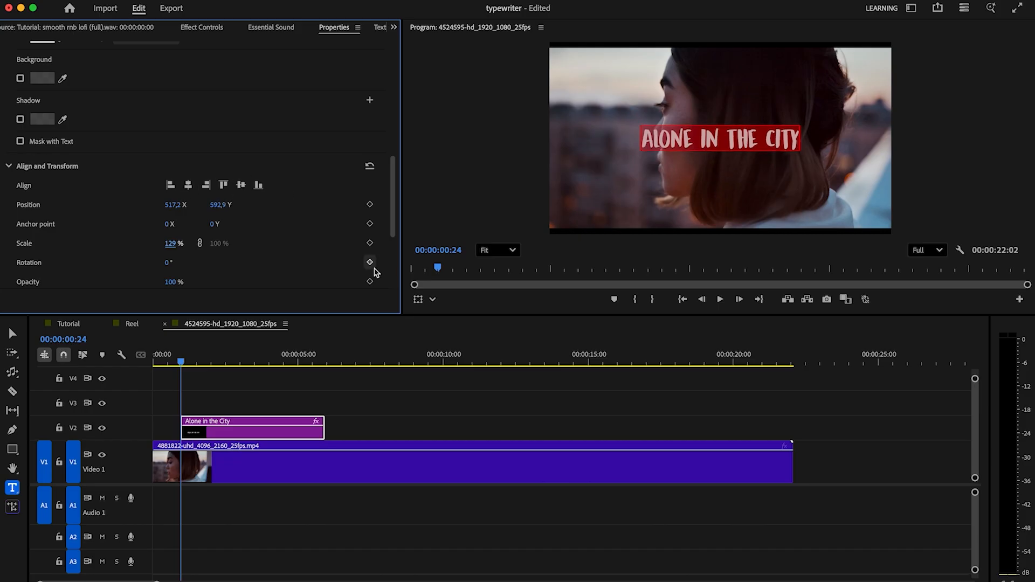
{"action": "left_click_drag", "start_coordinate": [395, 240], "coordinate": [393, 45]}
Step: Find FI: Typewriter Impacts among the effects, apply it to the start of the "Alone in the City" title and preview it
{"action": "left_click", "coordinate": [393, 27]}
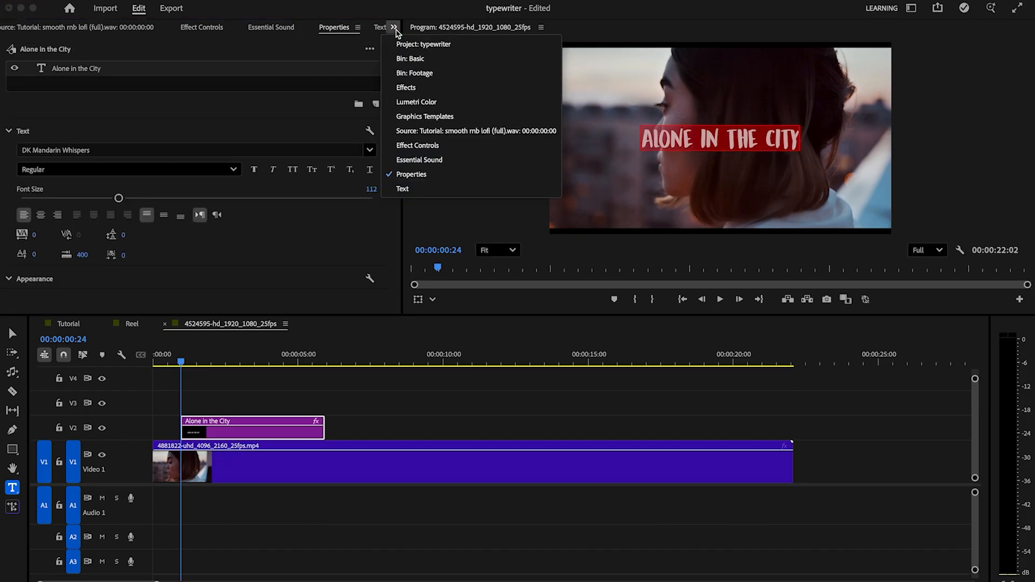
{"action": "left_click", "coordinate": [405, 88]}
{"action": "left_click", "coordinate": [80, 48]}
{"action": "type", "text": "type"}
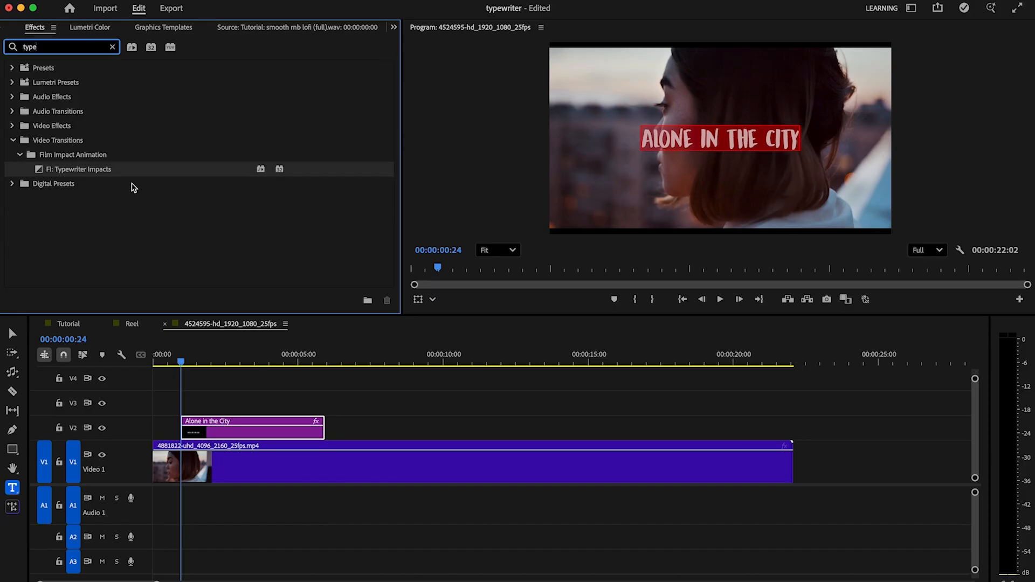
{"action": "left_click_drag", "start_coordinate": [104, 171], "coordinate": [185, 426]}
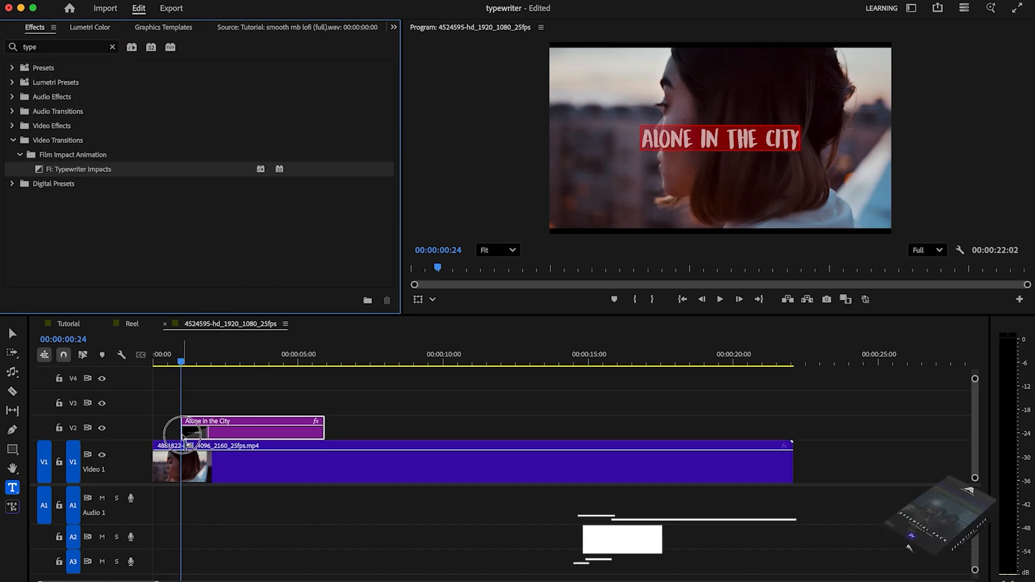
{"action": "left_click", "coordinate": [180, 366]}
{"action": "key", "text": "space"}
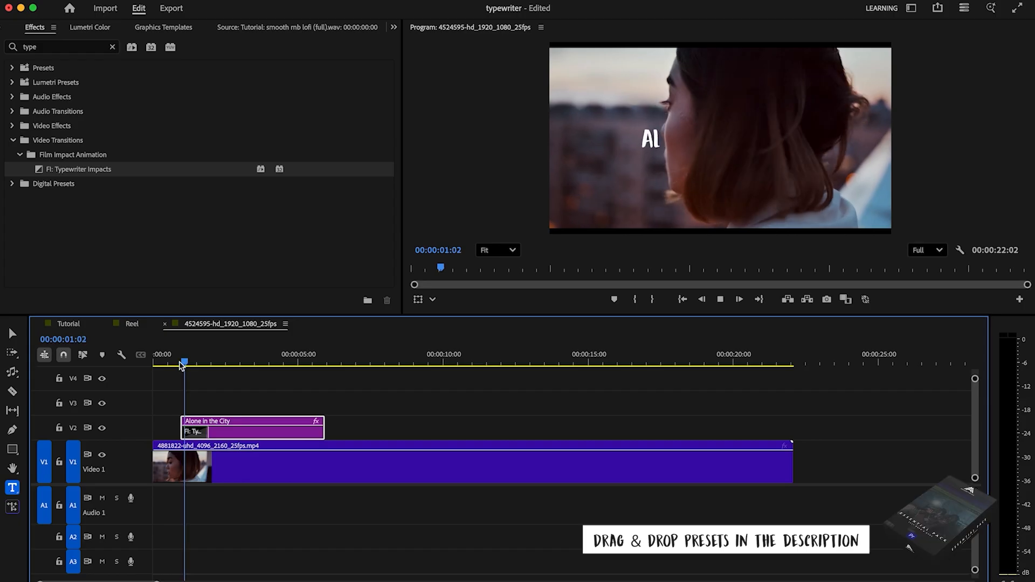
{"action": "key", "text": "space"}
Step: Lengthen the typewriter transition on the title to about 00:00:02:06 and replay the animation
{"action": "left_click", "coordinate": [200, 431]}
{"action": "left_click_drag", "start_coordinate": [208, 433], "coordinate": [217, 433]}
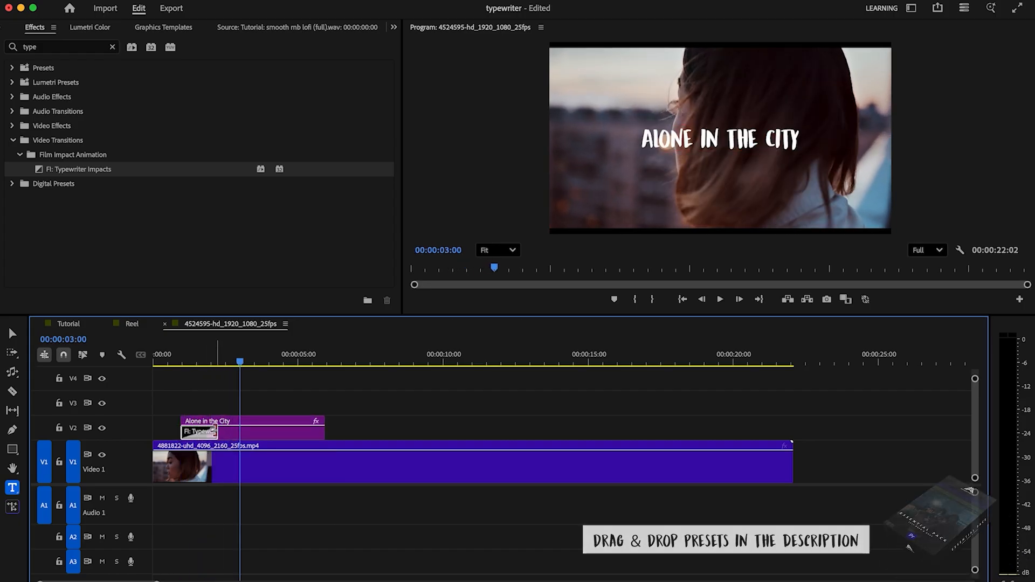
{"action": "left_click", "coordinate": [181, 367]}
{"action": "key", "text": "space"}
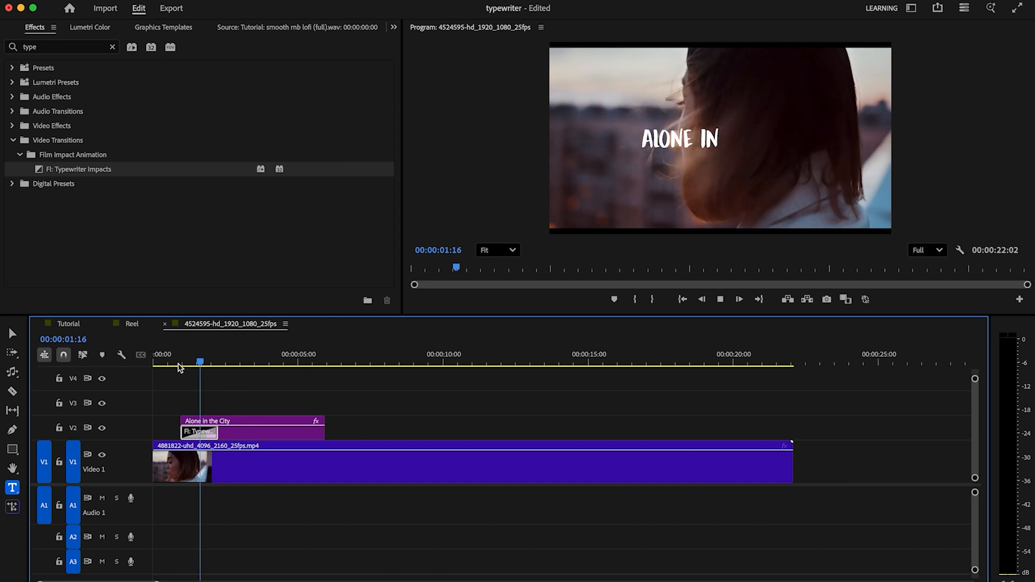
{"action": "key", "text": "space"}
Step: Place the TypeWriter sound effect on A1 and trim it to the typewriter transition's length with a short fade-out
{"action": "left_click", "coordinate": [394, 27]}
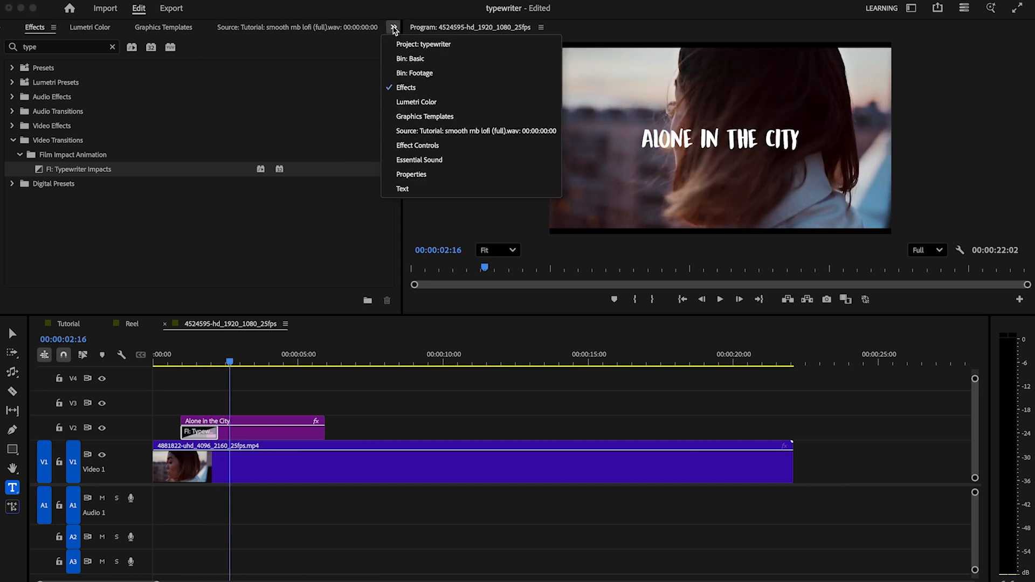
{"action": "left_click", "coordinate": [414, 73]}
{"action": "left_click_drag", "start_coordinate": [190, 116], "coordinate": [173, 489]}
{"action": "left_click", "coordinate": [197, 491]}
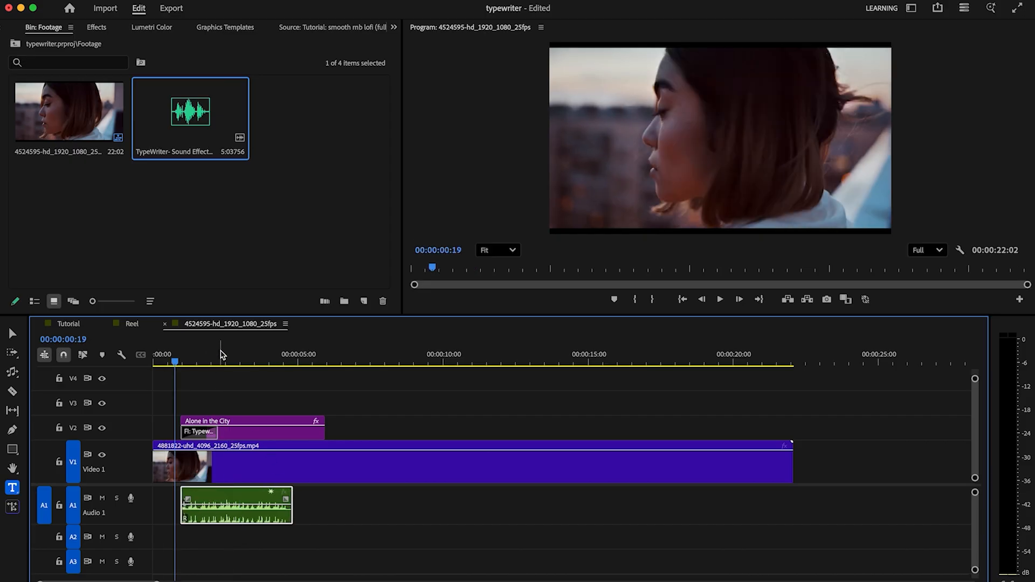
{"action": "left_click", "coordinate": [218, 355]}
{"action": "left_click_drag", "start_coordinate": [292, 492], "coordinate": [218, 491]}
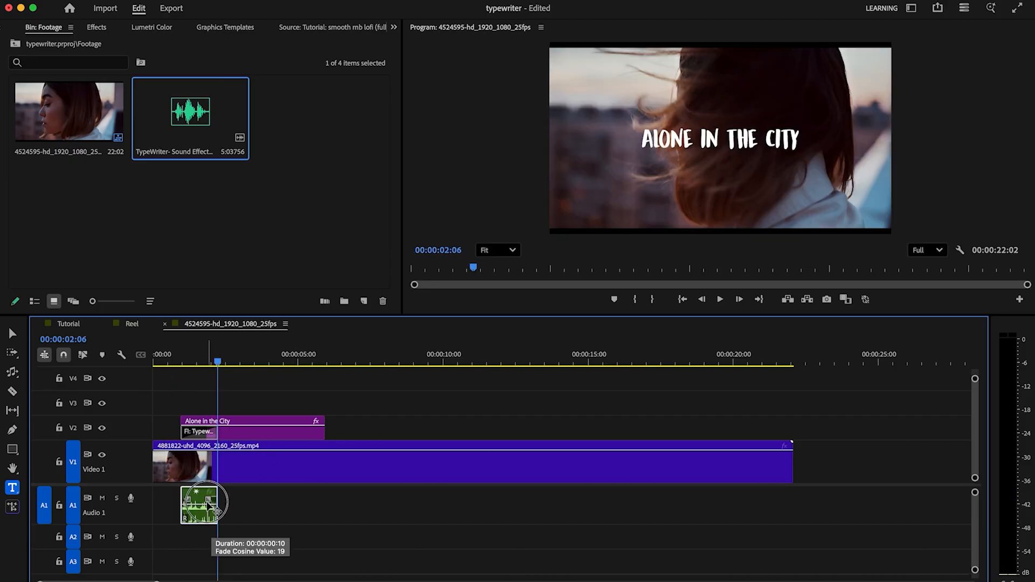
Step: Apply the default transition to the end of the "Alone in the City" title and play the finished animation
{"action": "right_click", "coordinate": [325, 435]}
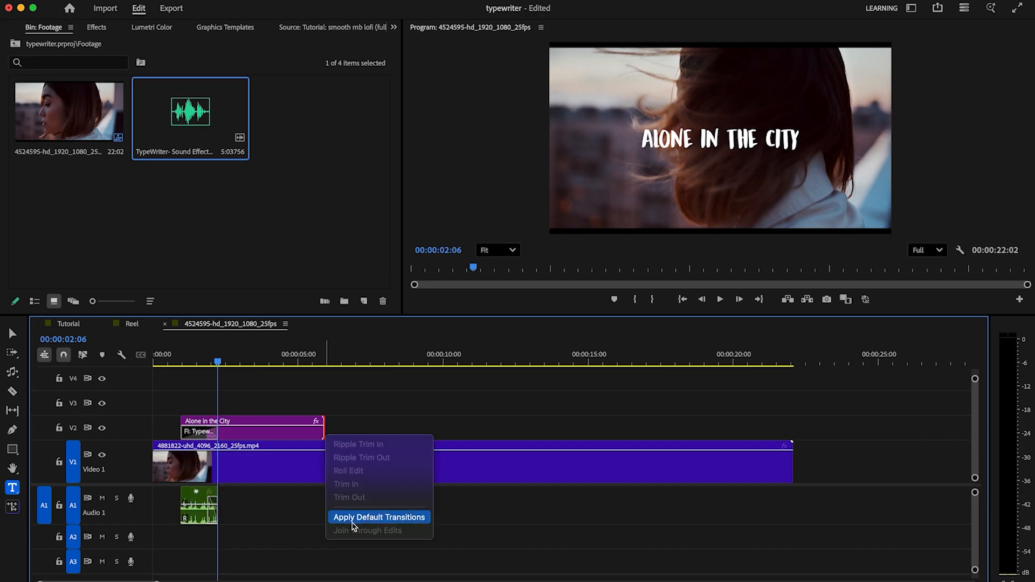
{"action": "left_click", "coordinate": [352, 518]}
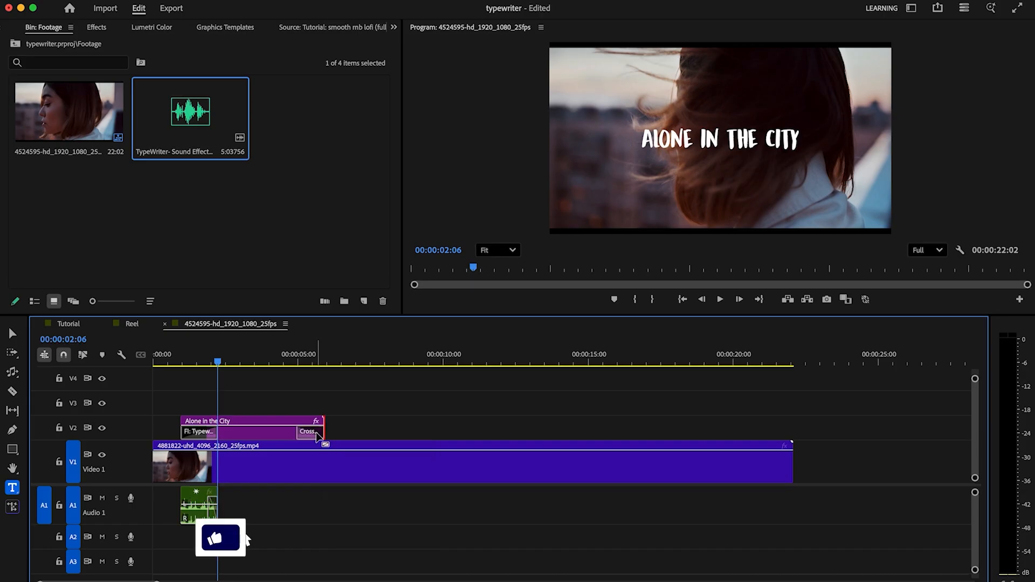
{"action": "left_click", "coordinate": [164, 366]}
{"action": "key", "text": "space"}
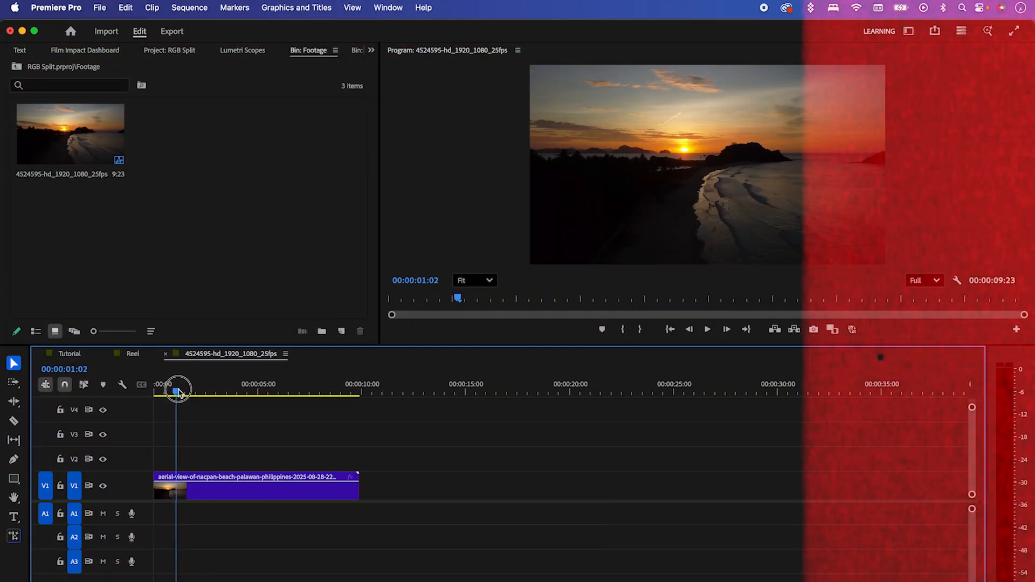
Step: Add the title text "Bali, Indonesia" over the beach clip at 00:00:01:23
{"action": "left_click_drag", "start_coordinate": [174, 389], "coordinate": [195, 390]}
{"action": "left_click", "coordinate": [14, 518]}
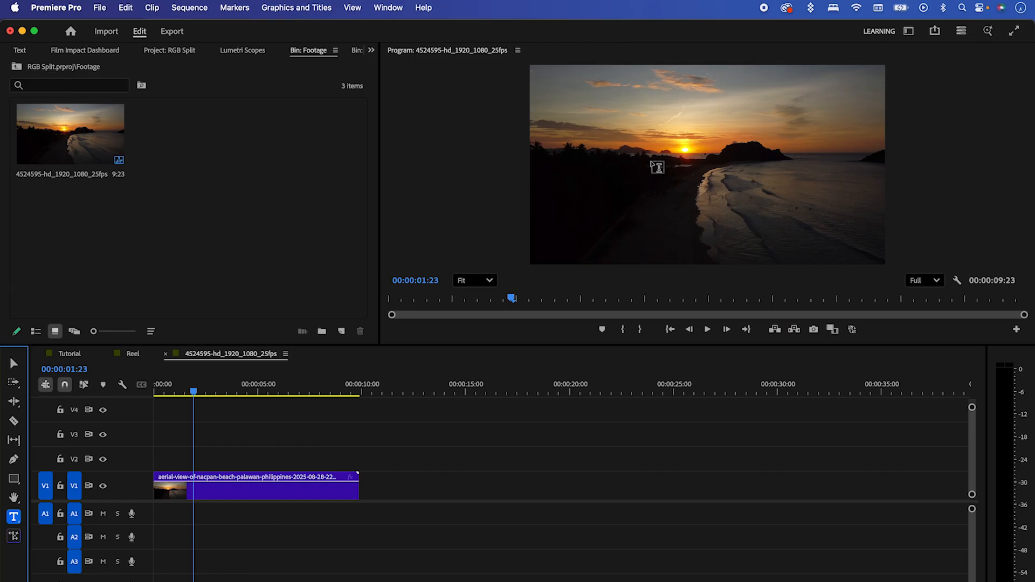
{"action": "left_click", "coordinate": [651, 163]}
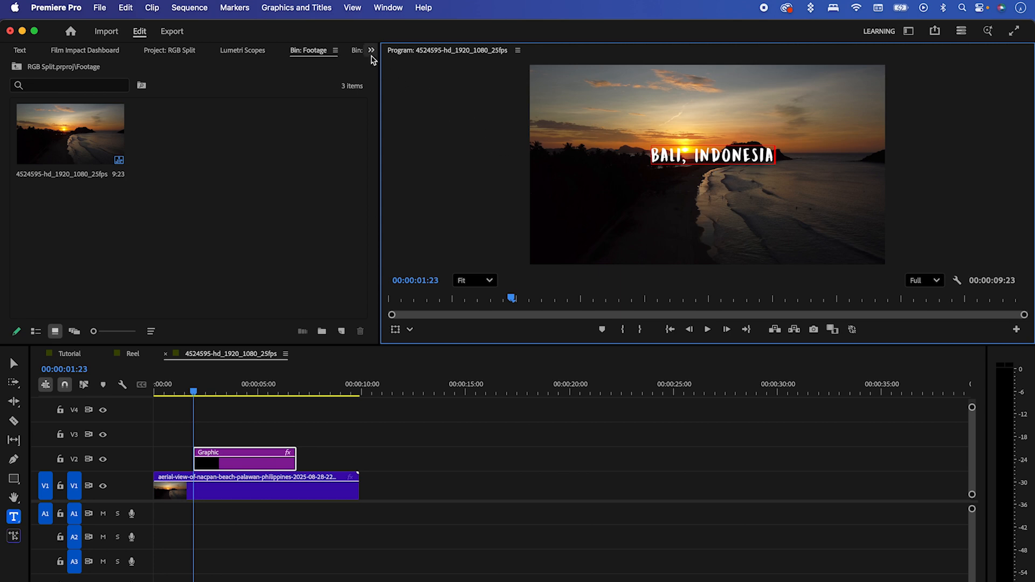
Step: Select all of the "Bali, Indonesia" text and set its tracking to 203
{"action": "left_click", "coordinate": [372, 52]}
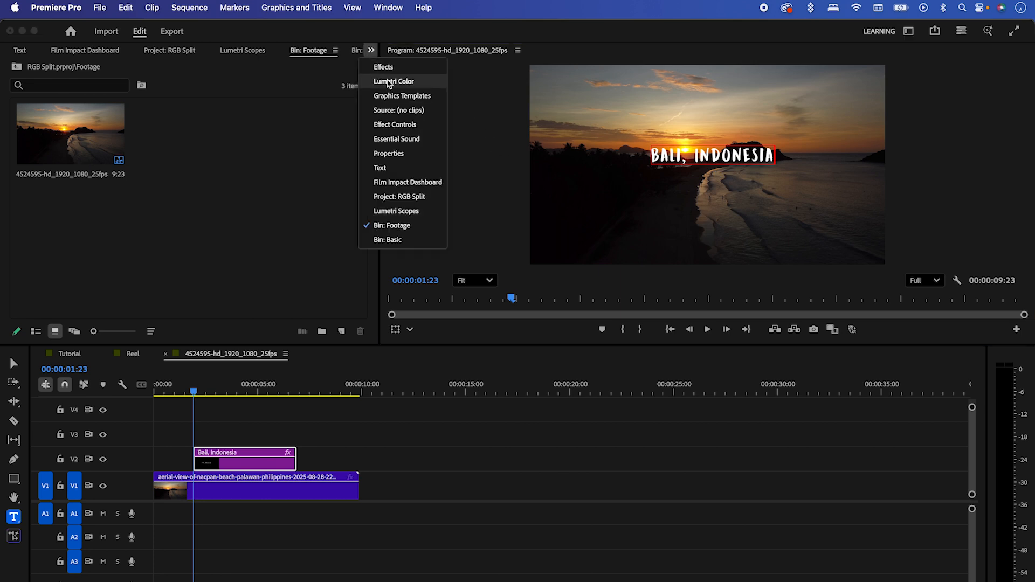
{"action": "left_click", "coordinate": [389, 153]}
{"action": "left_click", "coordinate": [684, 158]}
{"action": "key", "text": "super+a"}
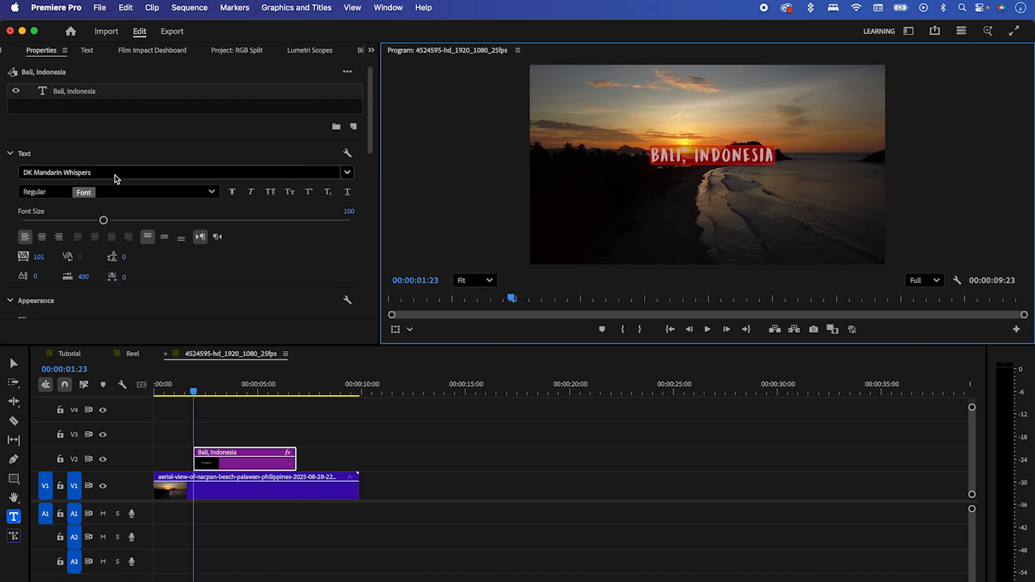
{"action": "left_click_drag", "start_coordinate": [38, 256], "coordinate": [73, 257]}
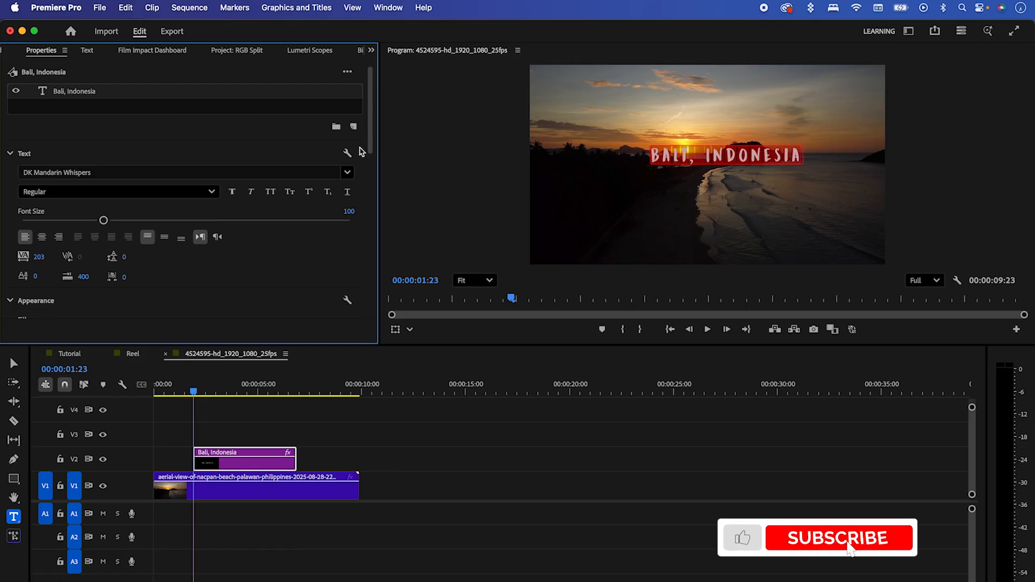
Step: Align the "Bali, Indonesia" text to the frame's horizontal and vertical centre
{"action": "left_click_drag", "start_coordinate": [370, 138], "coordinate": [370, 238]}
{"action": "left_click", "coordinate": [179, 224]}
{"action": "left_click", "coordinate": [233, 223]}
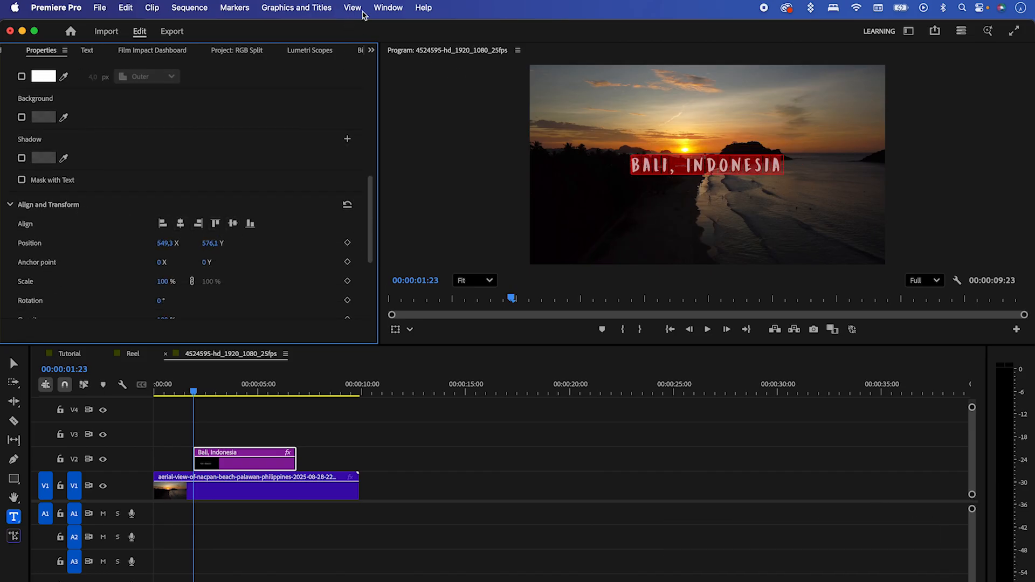
Step: Apply the Text Animator transition from the Film Impact Dashboard's Smart Tools to the "Bali, Indonesia" title and play the animation
{"action": "left_click", "coordinate": [387, 8]}
{"action": "mouse_move", "coordinate": [401, 63]}
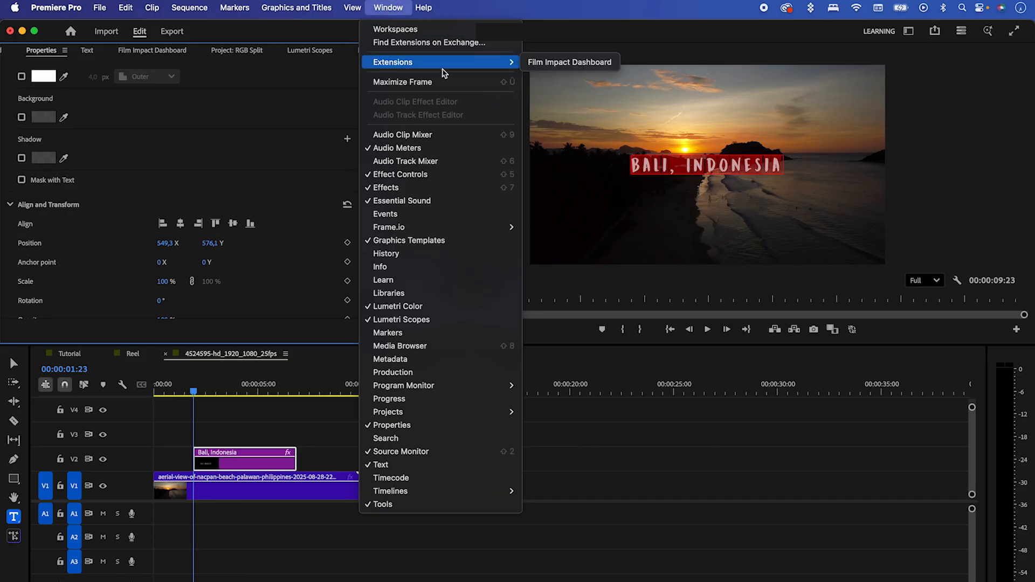
{"action": "left_click", "coordinate": [569, 62]}
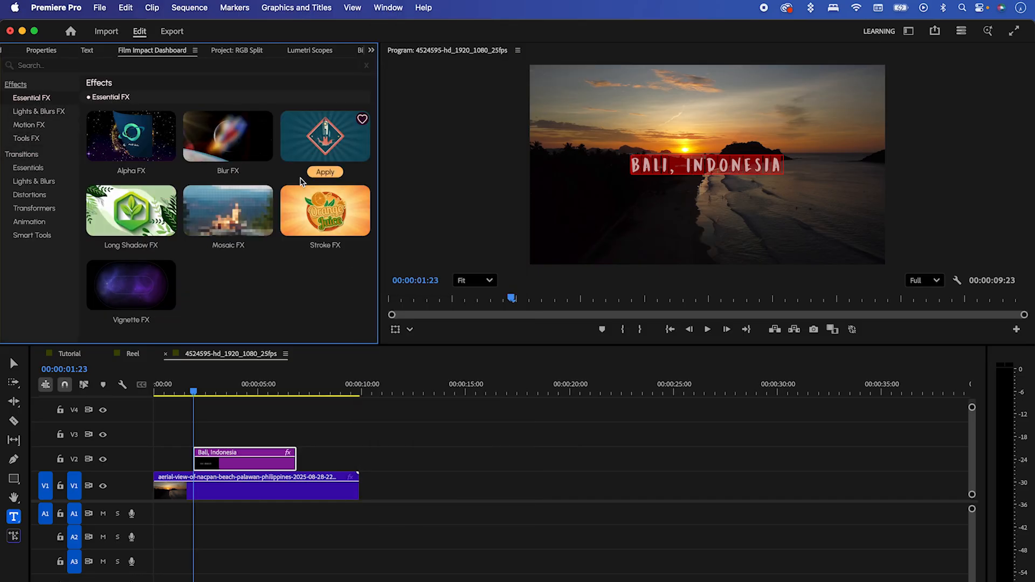
{"action": "left_click", "coordinate": [33, 236]}
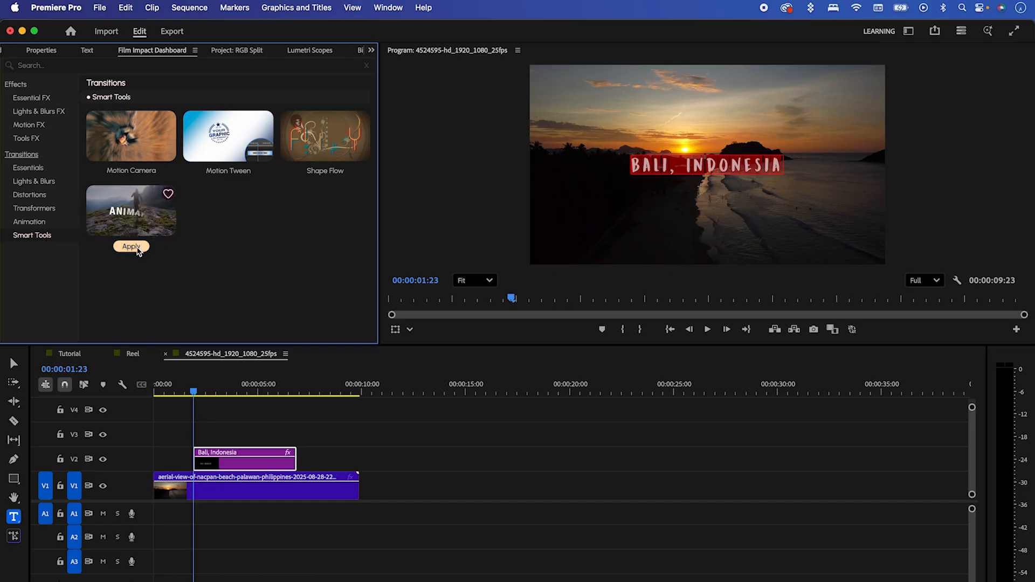
{"action": "left_click", "coordinate": [138, 249]}
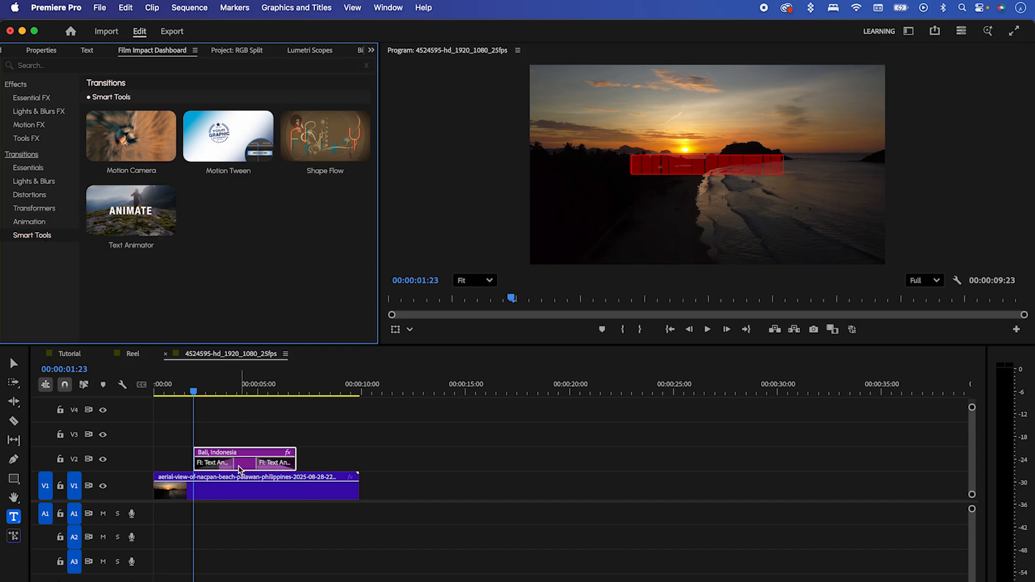
{"action": "left_click_drag", "start_coordinate": [195, 399], "coordinate": [178, 393]}
{"action": "key", "text": "space"}
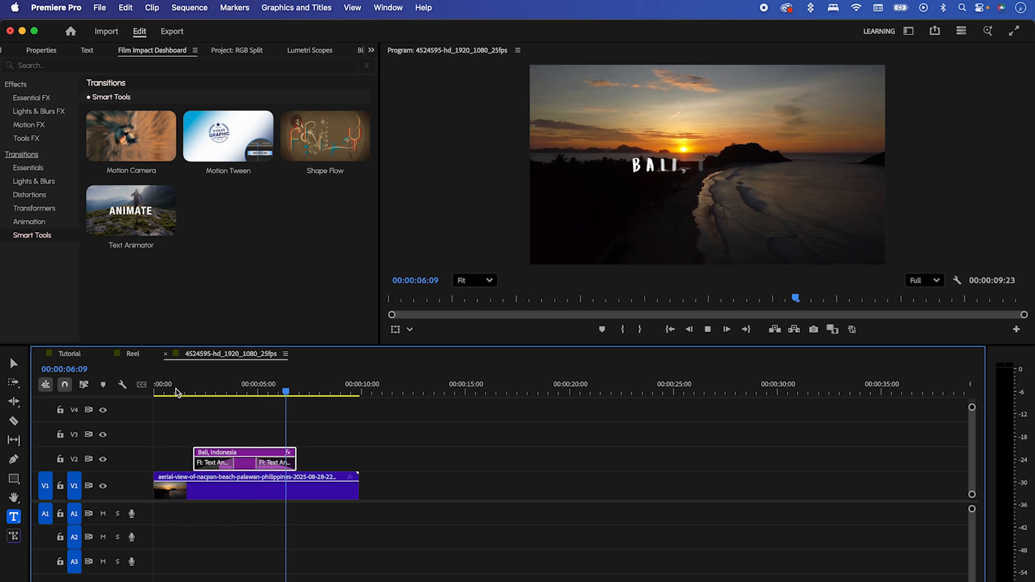
Step: Select the Text Animator transition at the start of the title and show its preset and curve settings in Effect Controls
{"action": "left_click", "coordinate": [195, 392]}
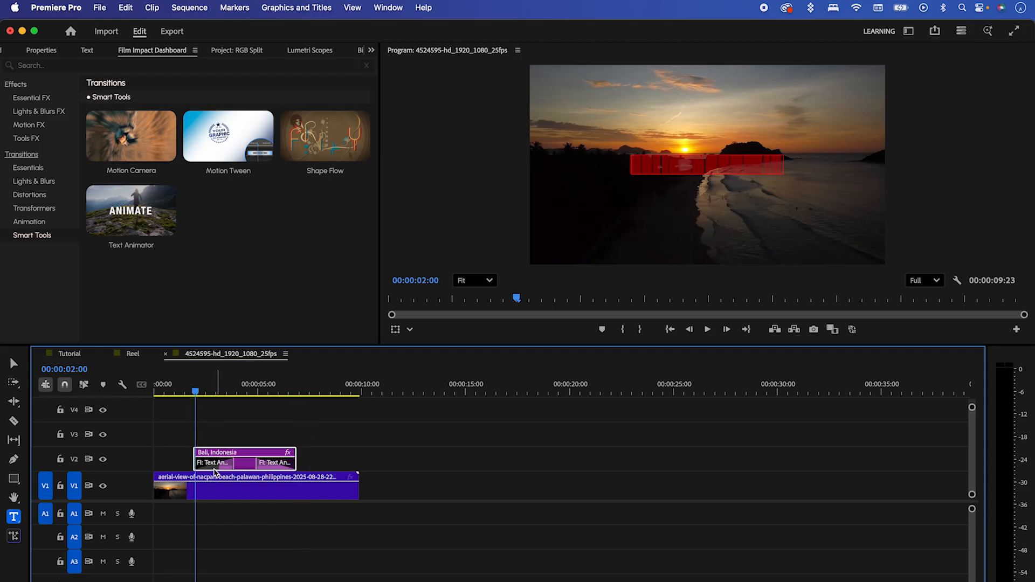
{"action": "left_click", "coordinate": [220, 465]}
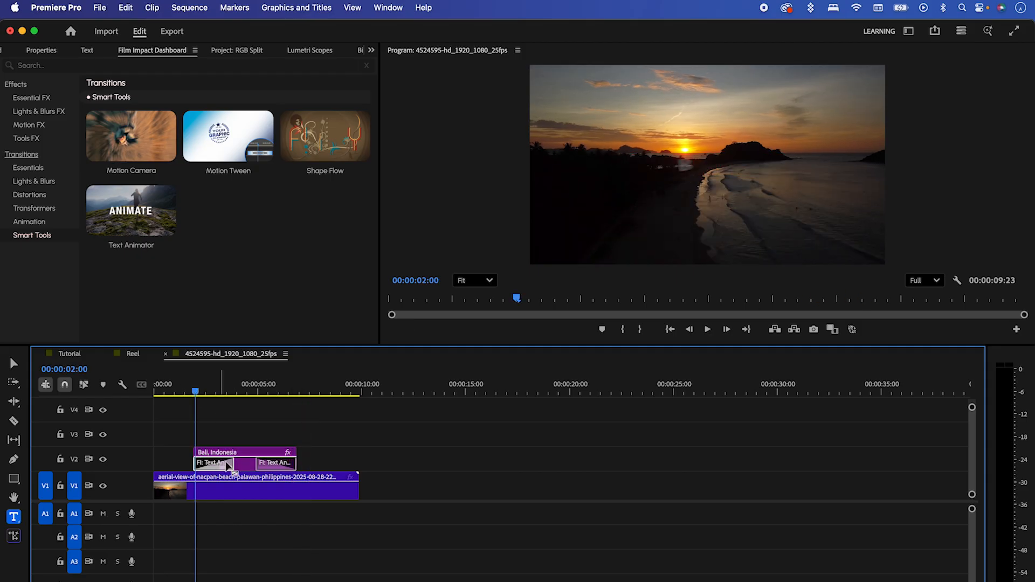
{"action": "left_click", "coordinate": [371, 50]}
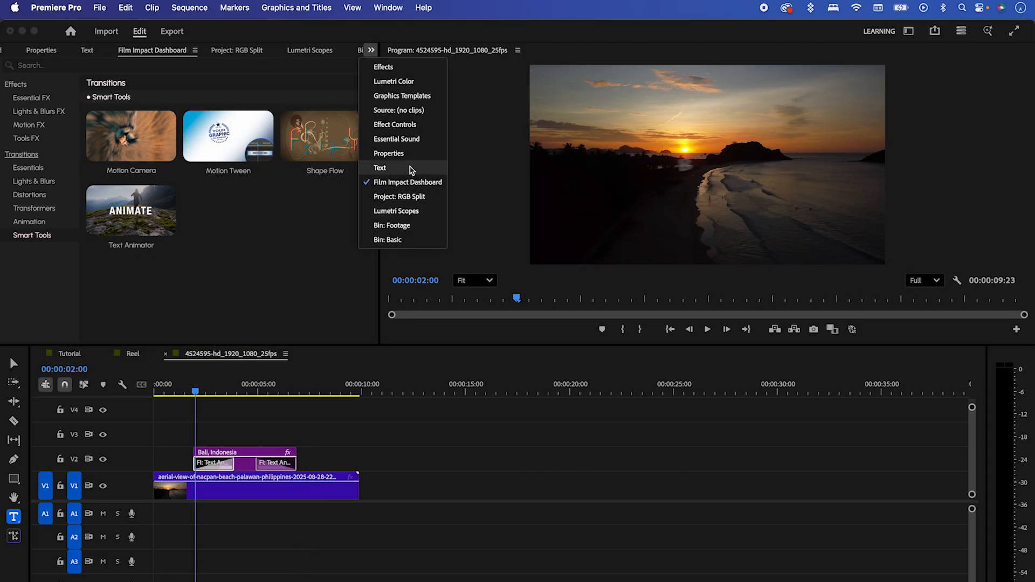
{"action": "left_click", "coordinate": [407, 125]}
{"action": "left_click_drag", "start_coordinate": [363, 143], "coordinate": [364, 182]}
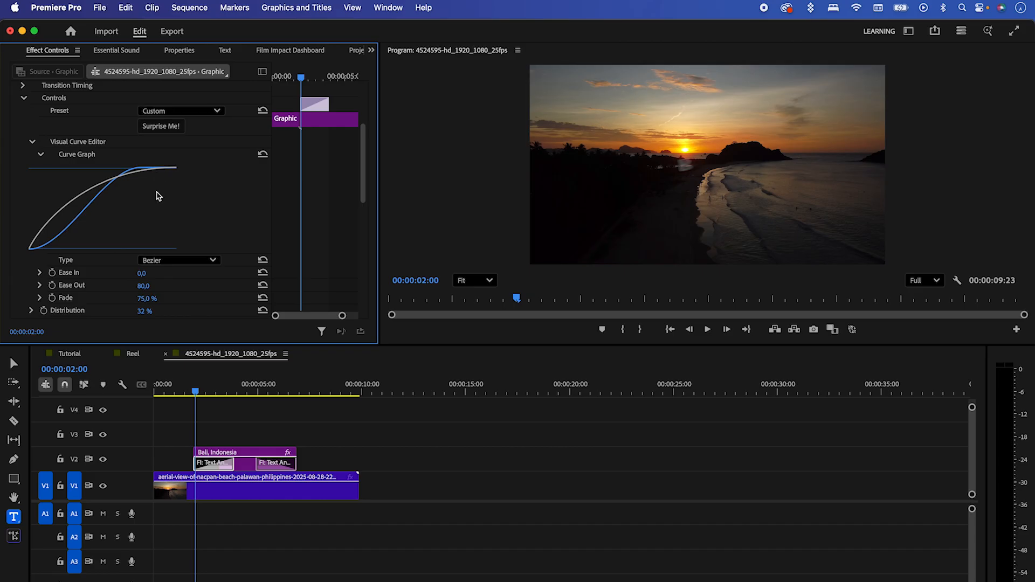
Step: Try the Scale Right preset on the title's opening Text Animator transition and play it
{"action": "left_click", "coordinate": [194, 110]}
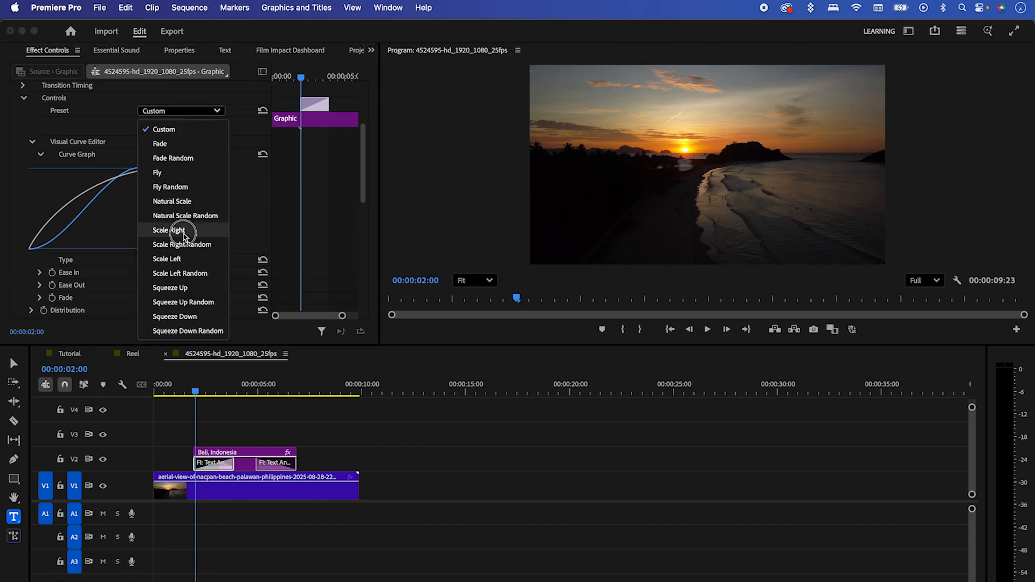
{"action": "left_click", "coordinate": [177, 231]}
{"action": "left_click", "coordinate": [194, 393]}
{"action": "key", "text": "space"}
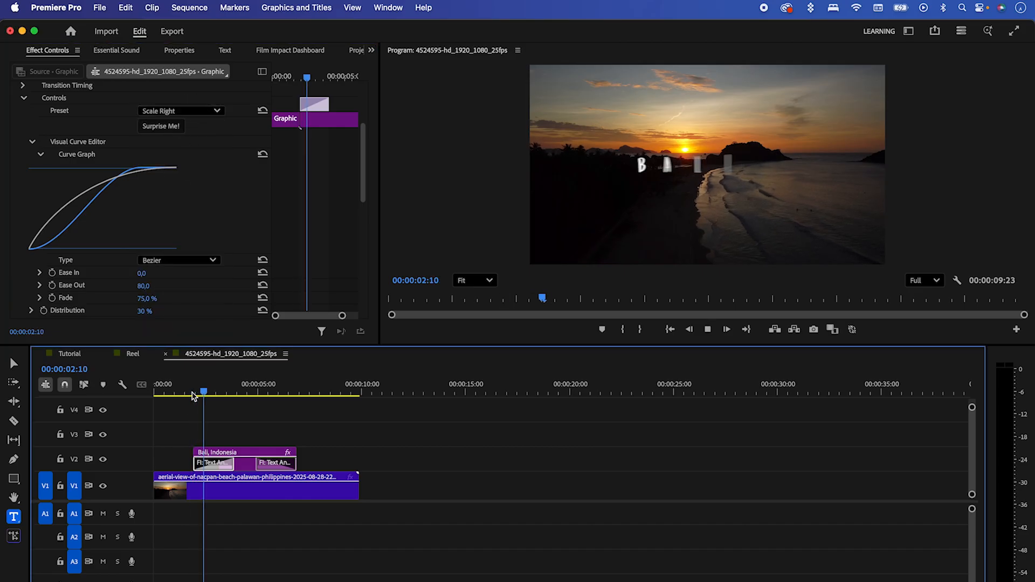
Step: Try the Natural Scale preset on the title's opening transition and play it from just before the title
{"action": "left_click", "coordinate": [192, 392]}
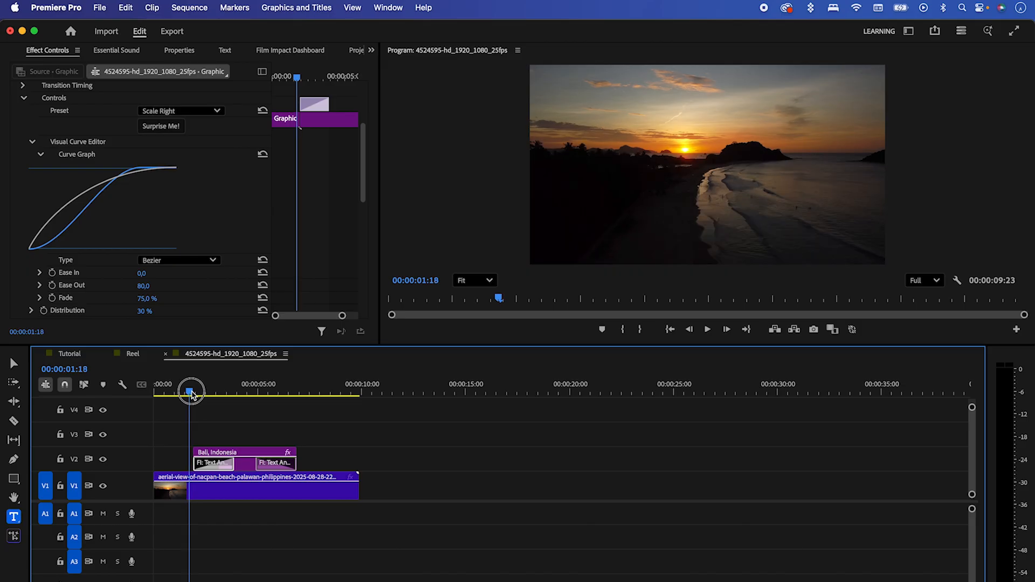
{"action": "left_click", "coordinate": [197, 111]}
{"action": "left_click", "coordinate": [184, 203]}
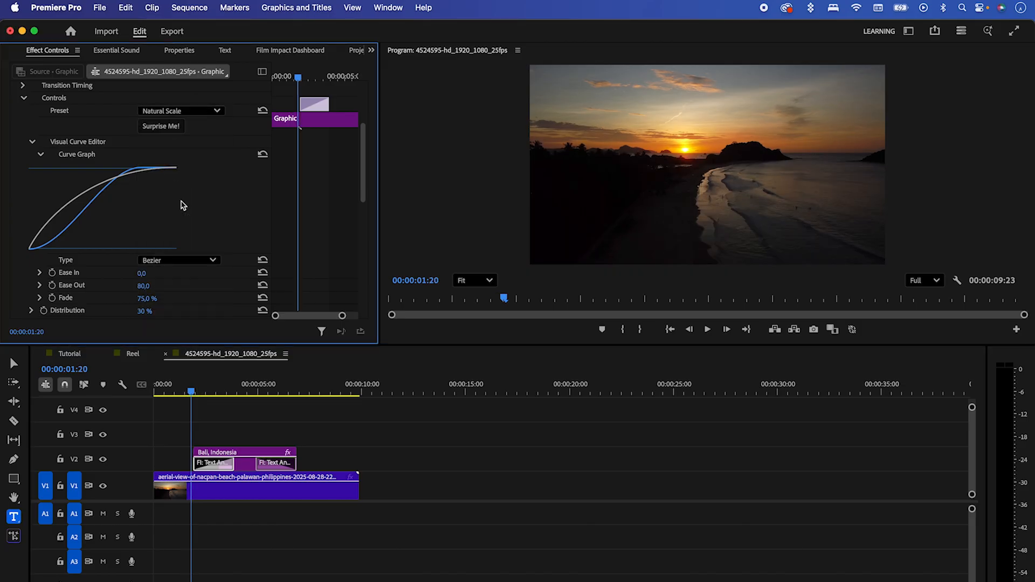
{"action": "left_click", "coordinate": [197, 384]}
{"action": "key", "text": "space"}
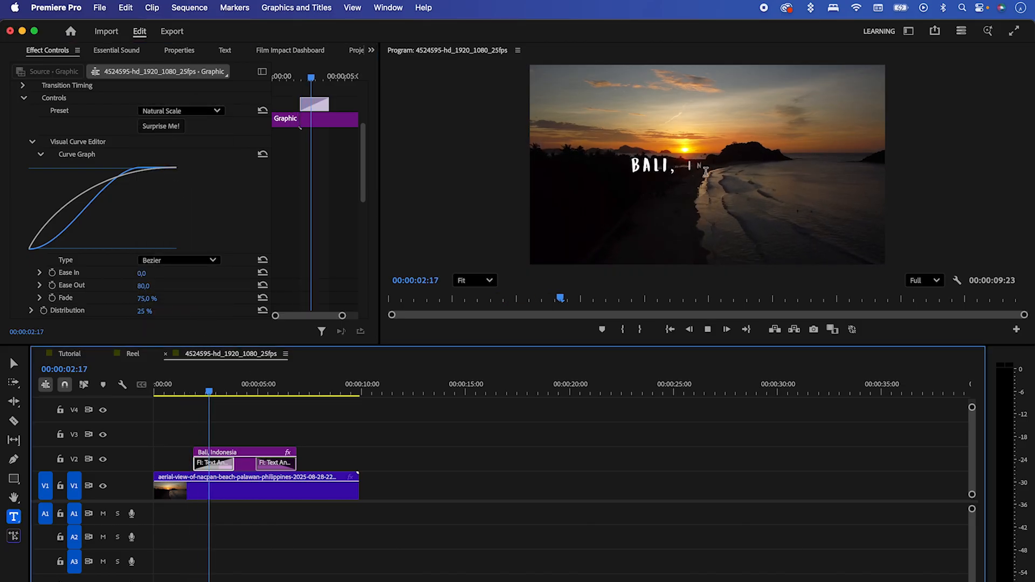
{"action": "key", "text": "space"}
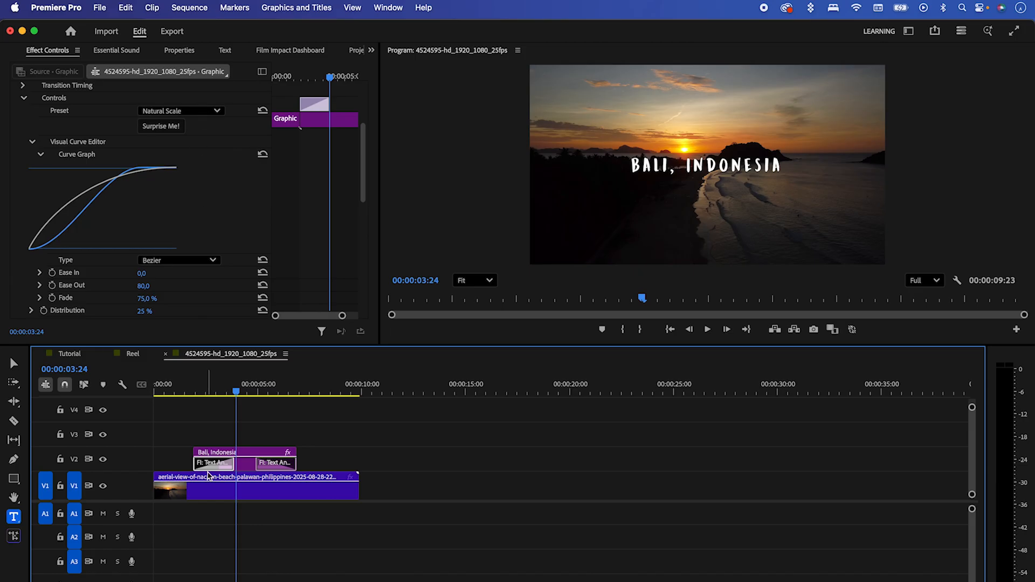
Step: Try the Squeeze Up preset on the title's opening transition and play the result
{"action": "left_click", "coordinate": [192, 386]}
{"action": "left_click", "coordinate": [198, 111]}
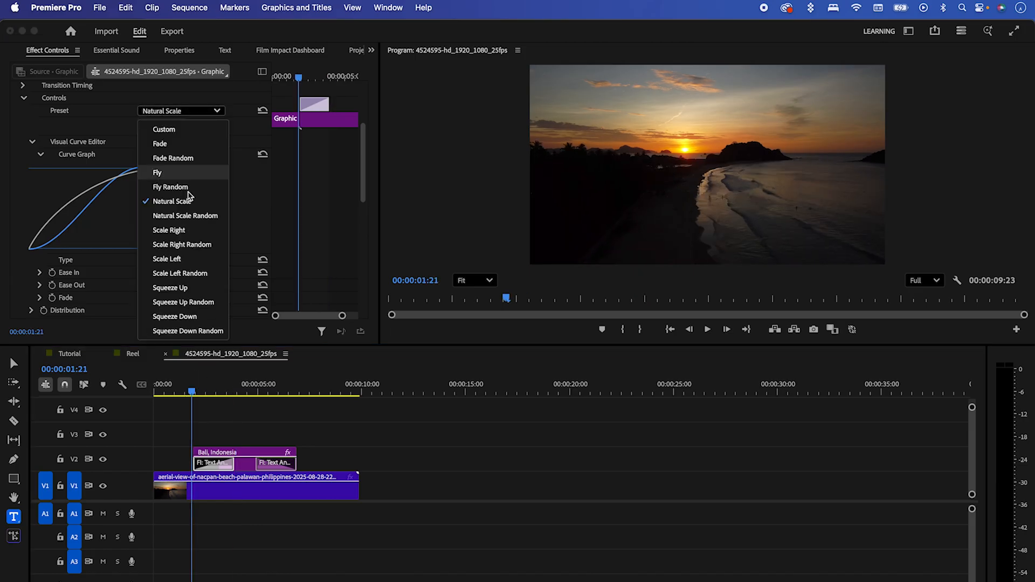
{"action": "left_click", "coordinate": [183, 288]}
{"action": "left_click", "coordinate": [194, 394]}
{"action": "key", "text": "space"}
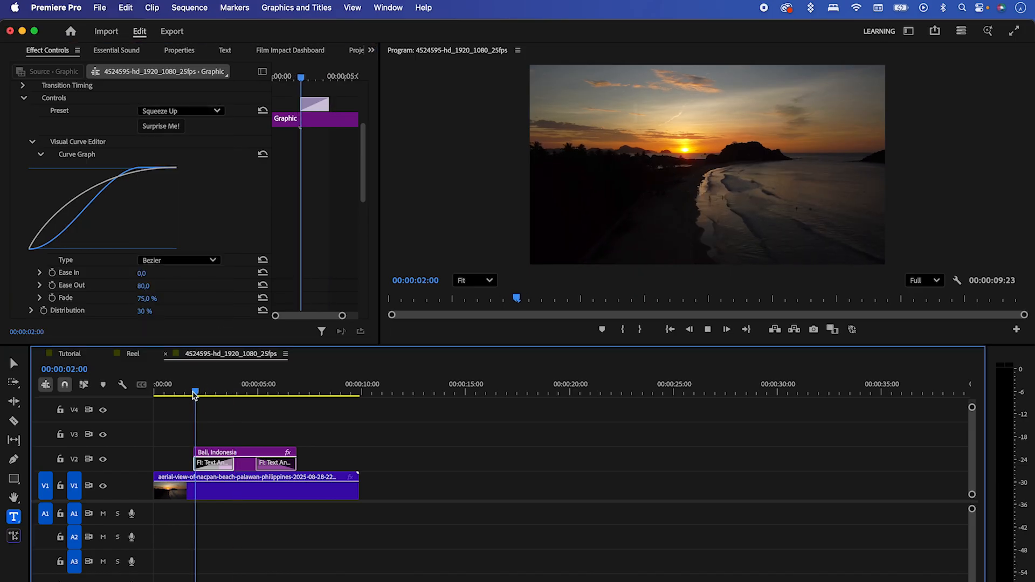
{"action": "key", "text": "space"}
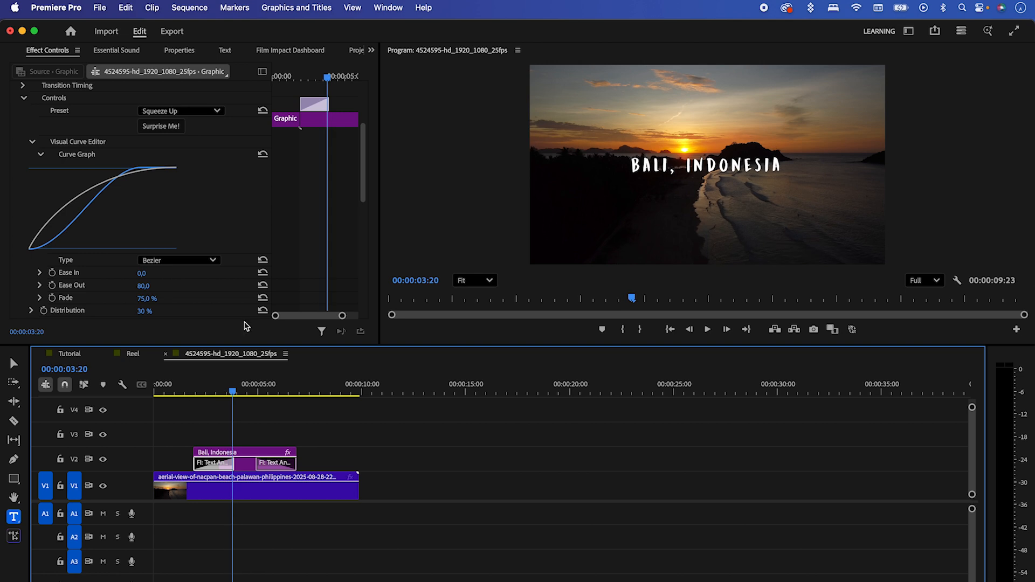
Step: Randomise the opening transition's settings repeatedly with Surprise Me and play the title after each new variation
{"action": "left_click", "coordinate": [172, 130]}
{"action": "left_click", "coordinate": [196, 389]}
{"action": "key", "text": "space"}
{"action": "left_click", "coordinate": [191, 389]}
{"action": "left_click", "coordinate": [174, 130]}
{"action": "key", "text": "space"}
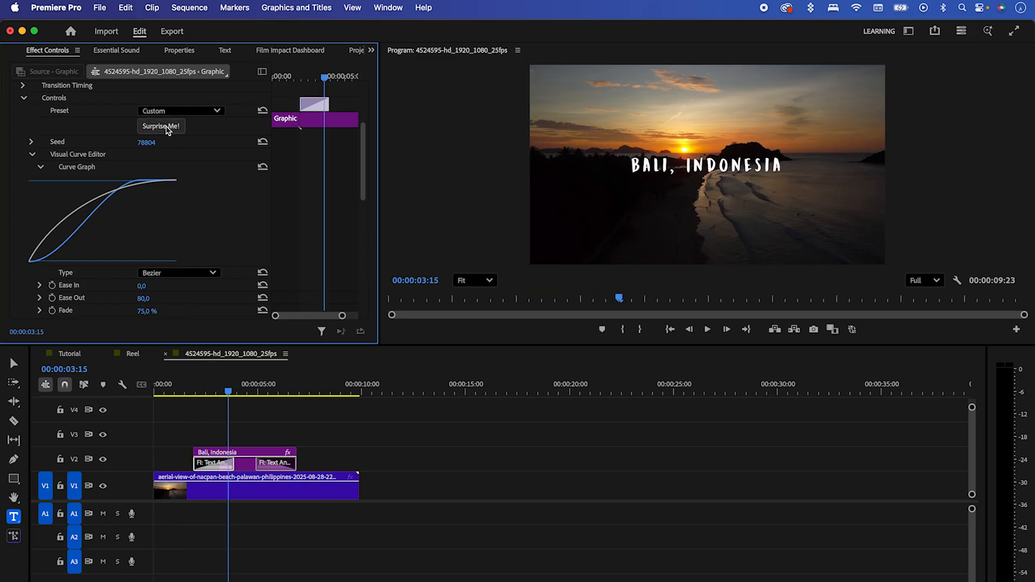
{"action": "left_click", "coordinate": [192, 389]}
{"action": "key", "text": "space"}
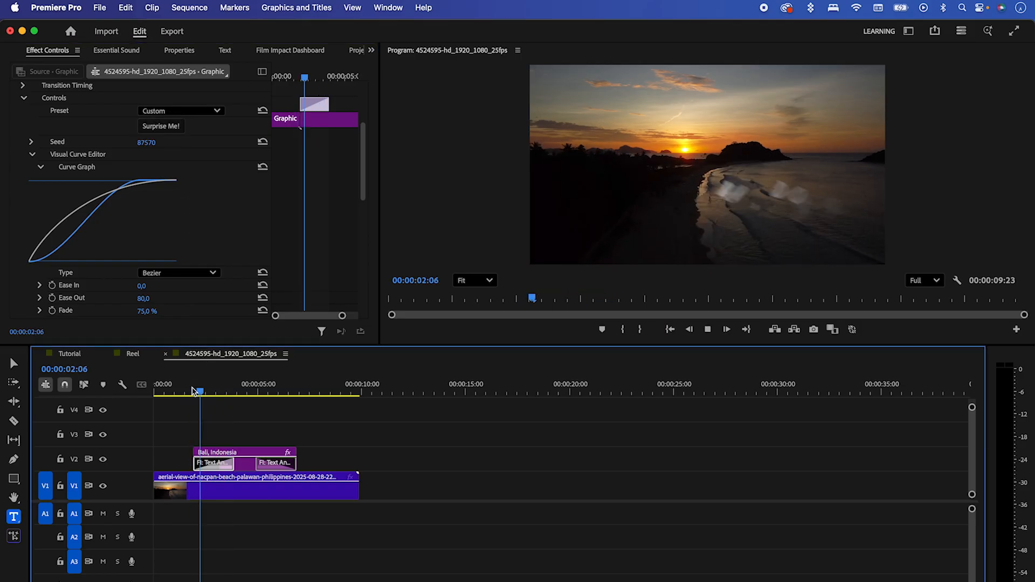
{"action": "key", "text": "space"}
Step: Try the Overshoot curve type on the opening transition, play it, and return the curve type to Bezier
{"action": "scroll", "coordinate": [355, 208], "scroll_direction": "down", "scroll_amount": 3}
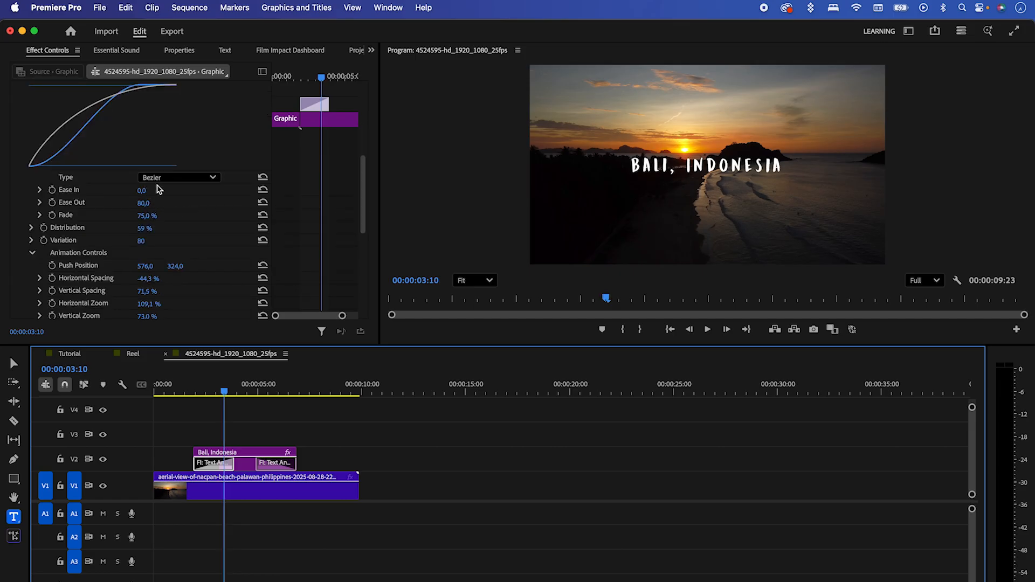
{"action": "left_click", "coordinate": [161, 177]}
{"action": "left_click", "coordinate": [159, 186]}
{"action": "left_click", "coordinate": [188, 391]}
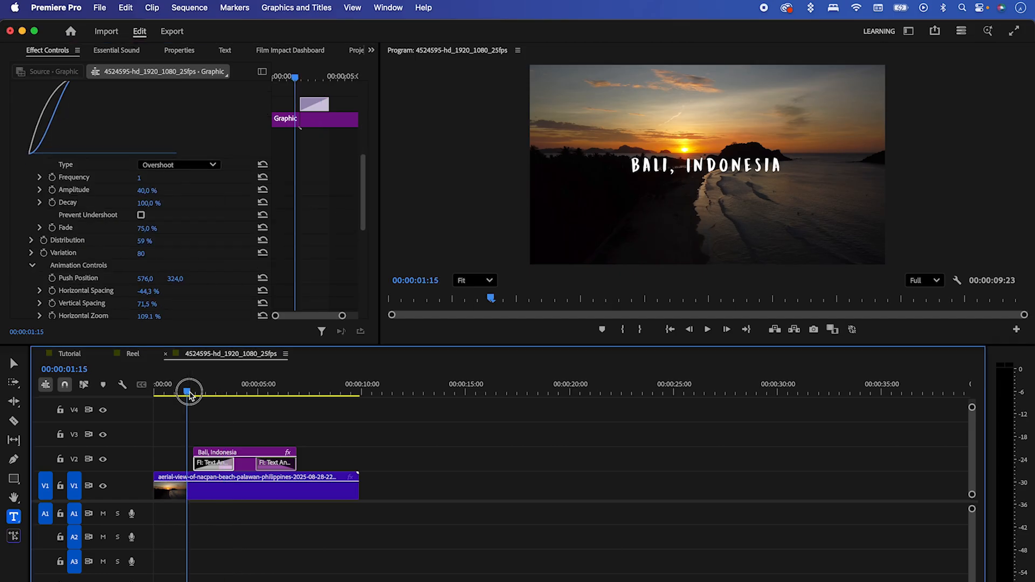
{"action": "key", "text": "space"}
{"action": "key", "text": "space"}
{"action": "left_click", "coordinate": [174, 165]}
{"action": "left_click", "coordinate": [178, 193]}
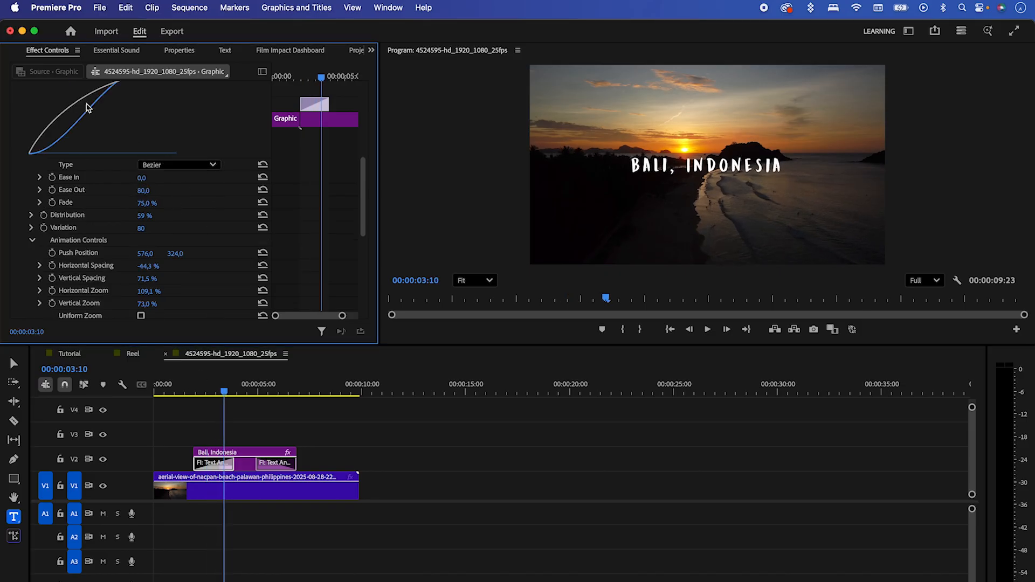
Step: Raise the opening transition's Spin to 267.6 in its animation controls and play the title
{"action": "left_click_drag", "start_coordinate": [360, 205], "coordinate": [363, 243]}
{"action": "left_click_drag", "start_coordinate": [201, 389], "coordinate": [210, 391]}
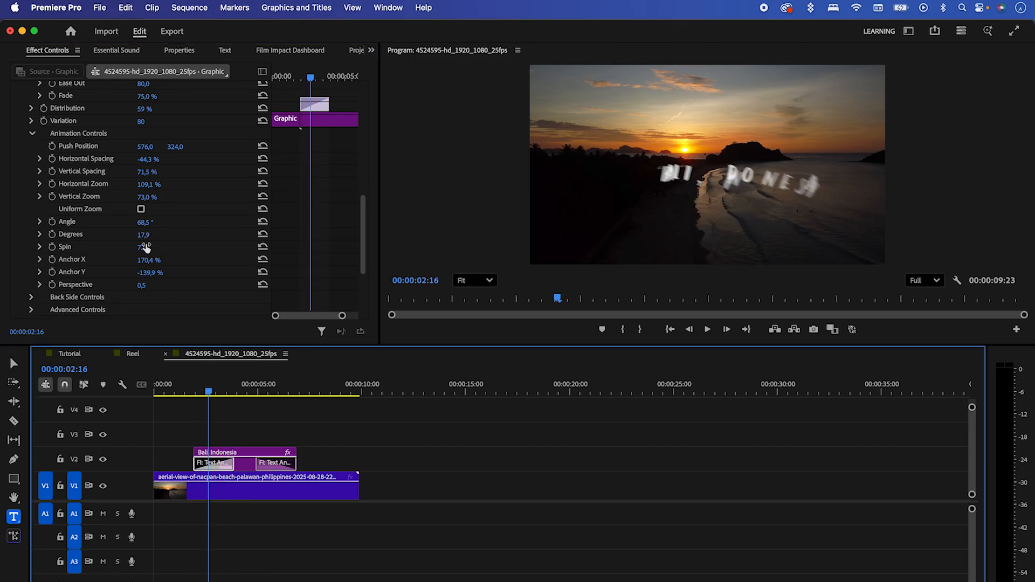
{"action": "left_click_drag", "start_coordinate": [144, 247], "coordinate": [194, 247]}
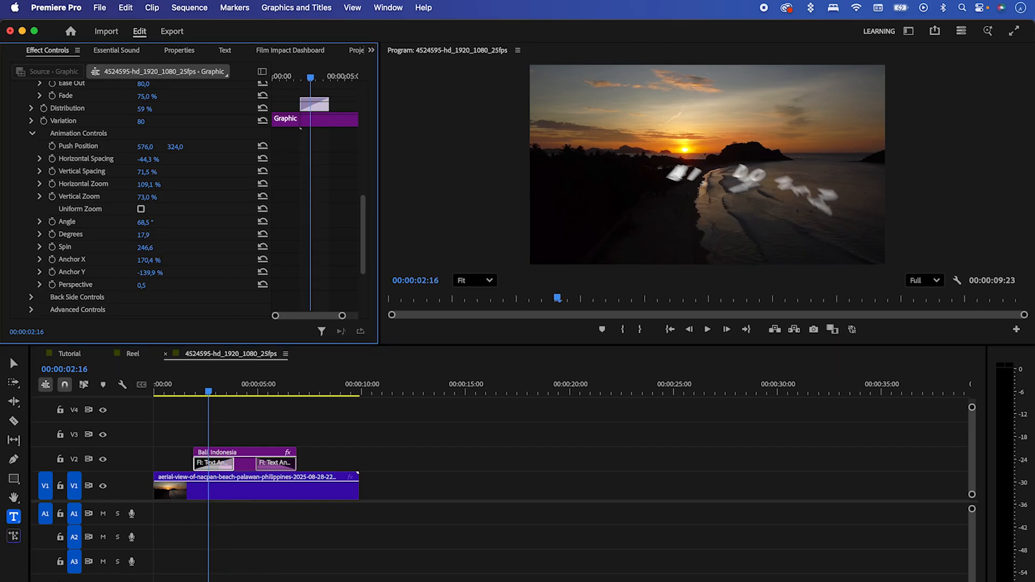
{"action": "left_click_drag", "start_coordinate": [208, 394], "coordinate": [192, 393]}
{"action": "key", "text": "space"}
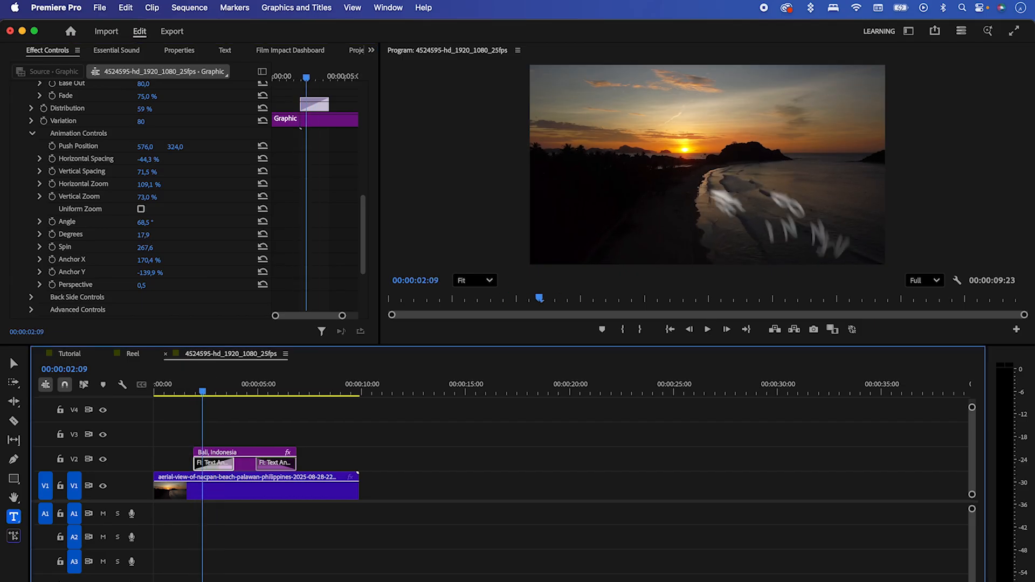
Step: Increase the opening transition's Degrees value to 120.9 and play the title animation
{"action": "left_click_drag", "start_coordinate": [146, 236], "coordinate": [166, 236]}
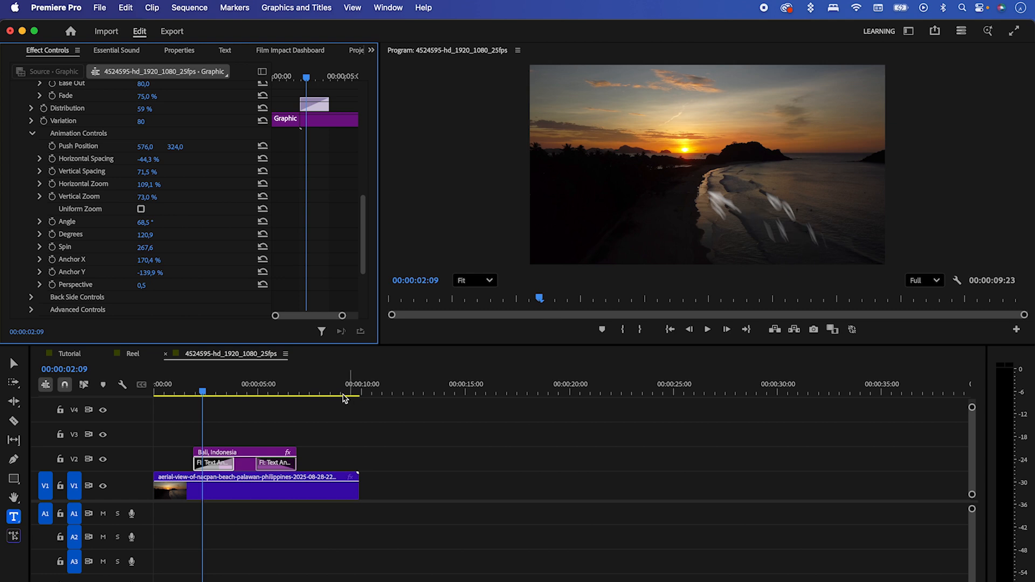
{"action": "left_click_drag", "start_coordinate": [209, 392], "coordinate": [196, 392]}
{"action": "key", "text": "space"}
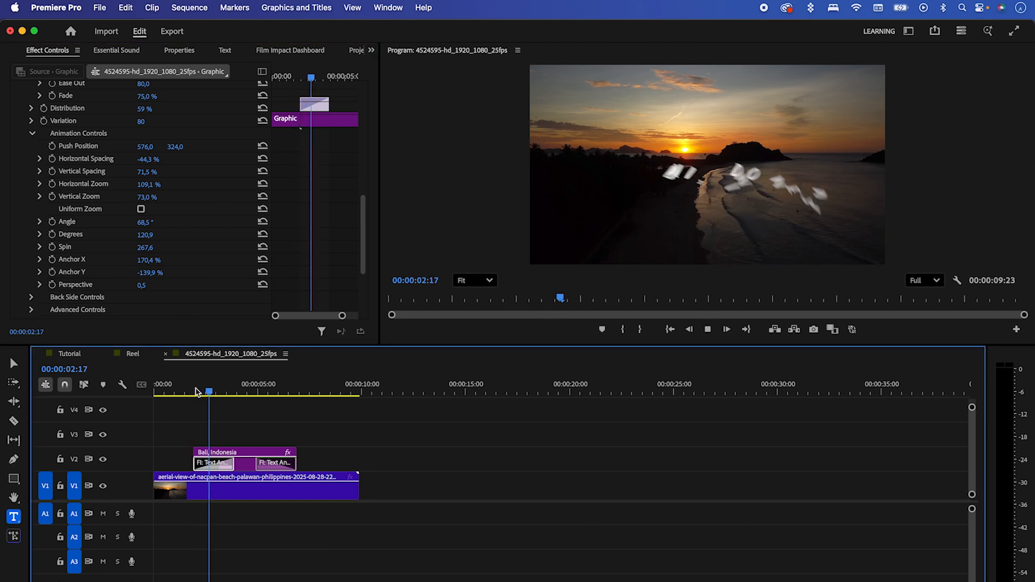
{"action": "key", "text": "space"}
Step: Disable the opening transition's motion blur, play the title, and re-enable motion blur for a comparison playback
{"action": "left_click_drag", "start_coordinate": [363, 247], "coordinate": [364, 272]}
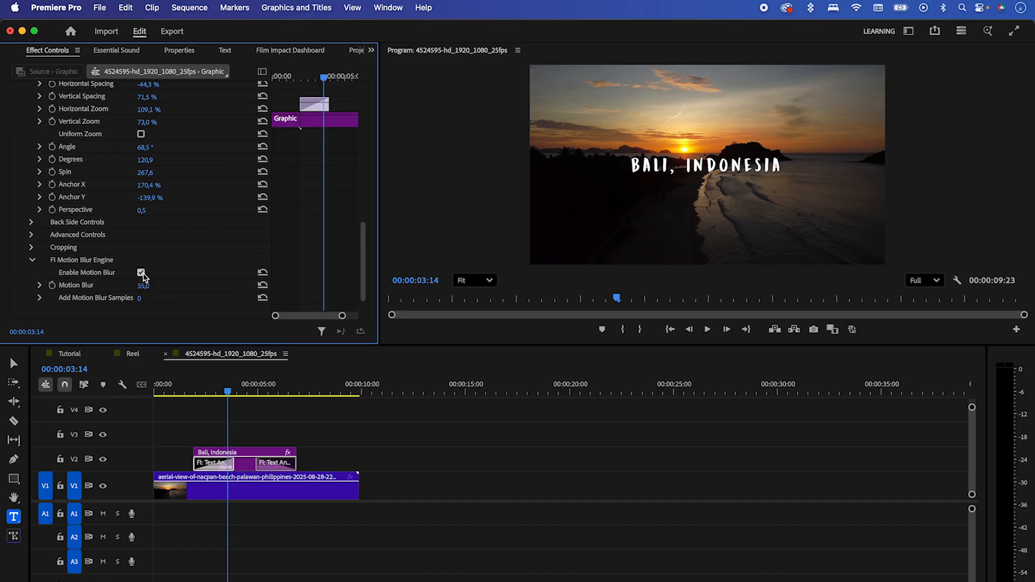
{"action": "left_click", "coordinate": [195, 392]}
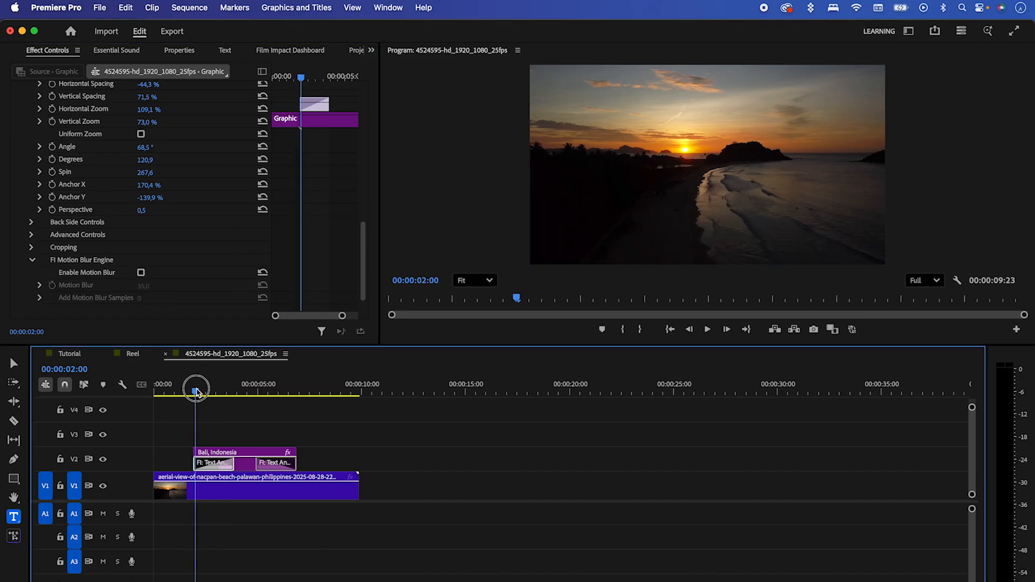
{"action": "key", "text": "space"}
{"action": "left_click", "coordinate": [141, 272]}
{"action": "left_click", "coordinate": [196, 391]}
{"action": "key", "text": "space"}
{"action": "key", "text": "space"}
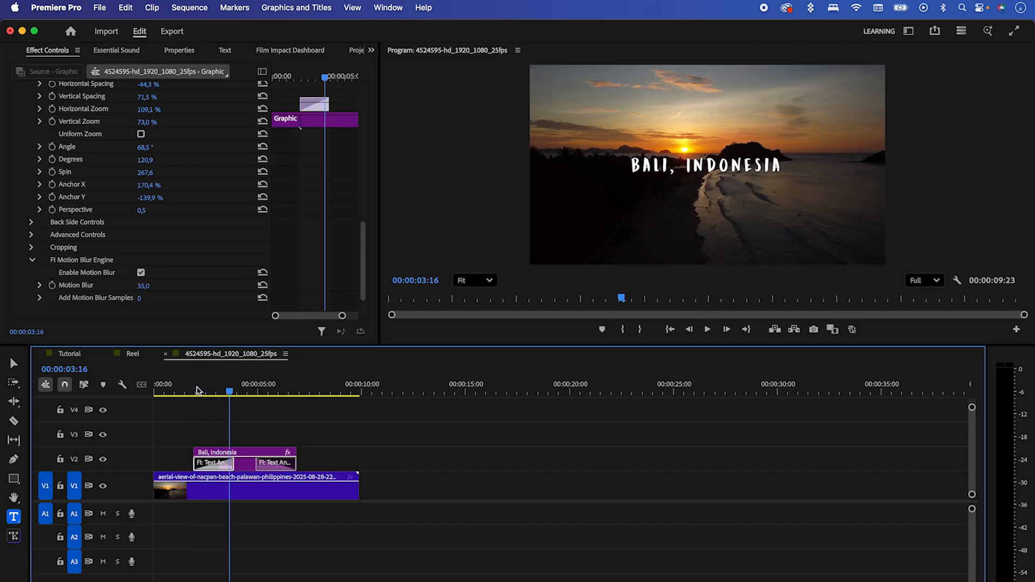
Step: Select the Text Animator transition at the end of the title and play it from about 00:00:05:01
{"action": "left_click_drag", "start_coordinate": [364, 286], "coordinate": [364, 162]}
{"action": "left_click_drag", "start_coordinate": [266, 393], "coordinate": [258, 395]}
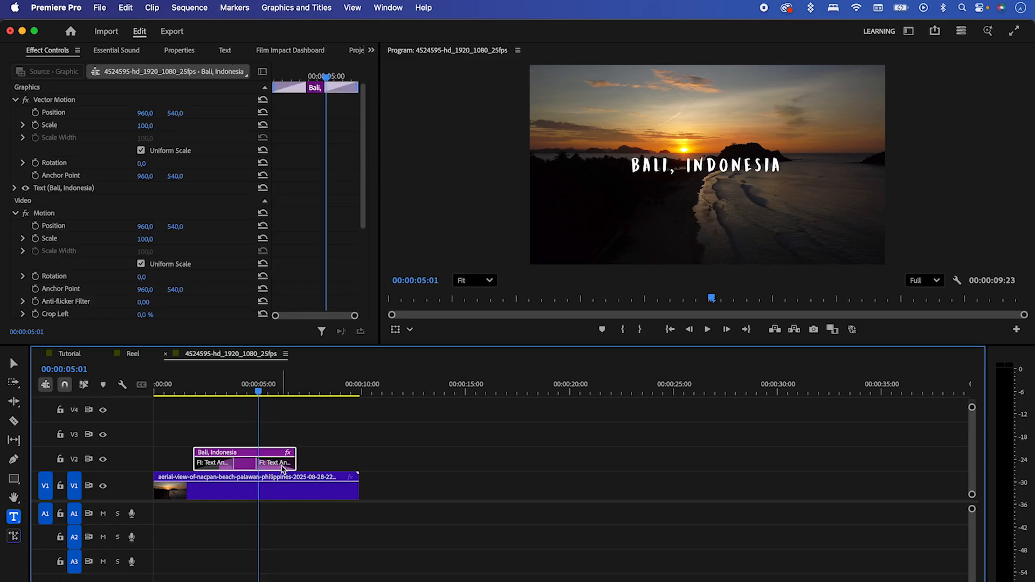
{"action": "left_click", "coordinate": [285, 464]}
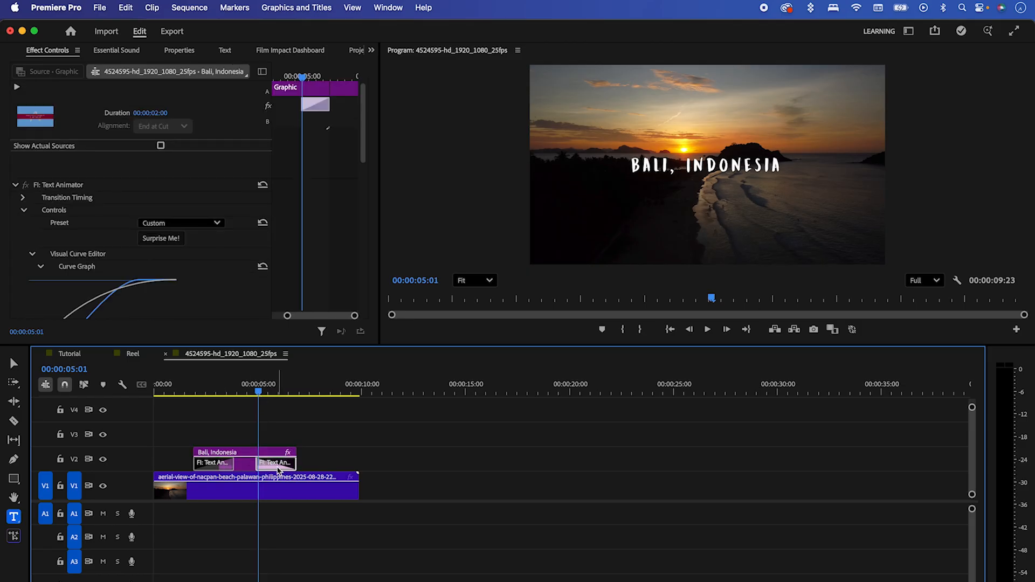
{"action": "key", "text": "space"}
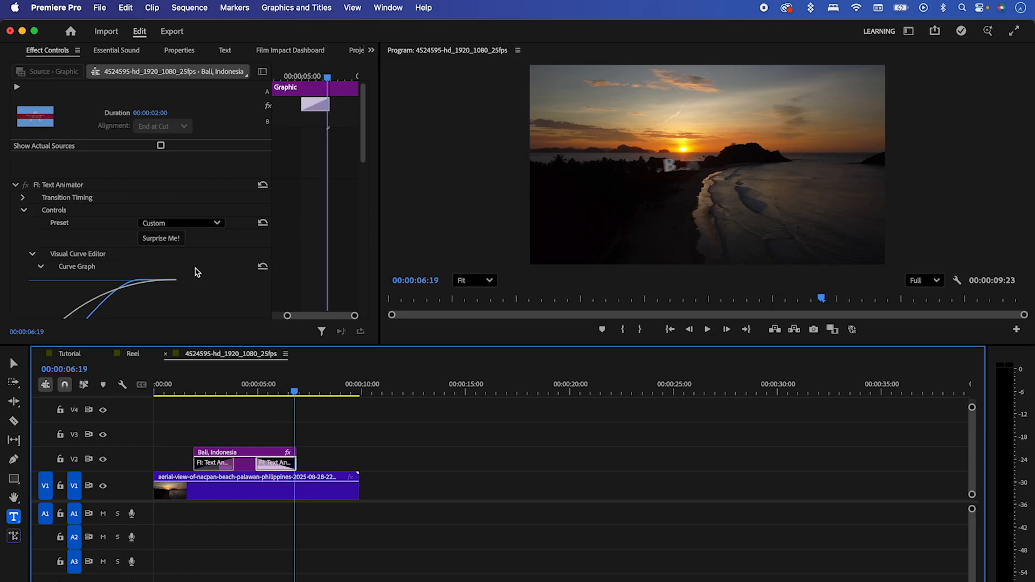
Step: Randomise the closing Text Animator transition with Surprise Me and play the title's exit animation
{"action": "left_click", "coordinate": [160, 239]}
{"action": "left_click", "coordinate": [261, 394]}
{"action": "key", "text": "space"}
{"action": "key", "text": "space"}
Step: Check the closing Text Animator's preset options, set its Variation to 82, and play the exit animation from about 00:00:05:09
{"action": "left_click", "coordinate": [186, 224]}
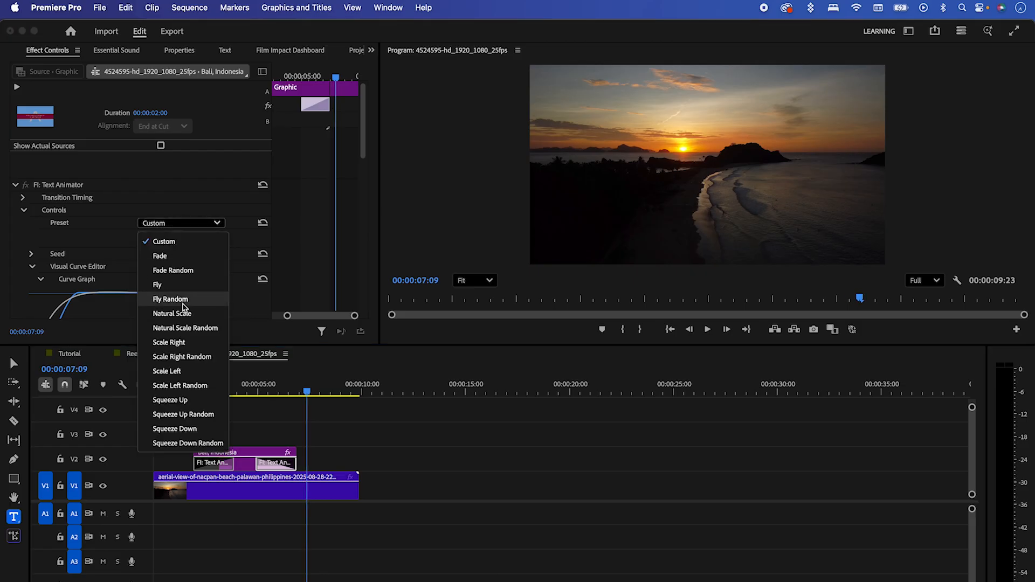
{"action": "key", "text": "Escape"}
{"action": "left_click_drag", "start_coordinate": [357, 143], "coordinate": [360, 234]}
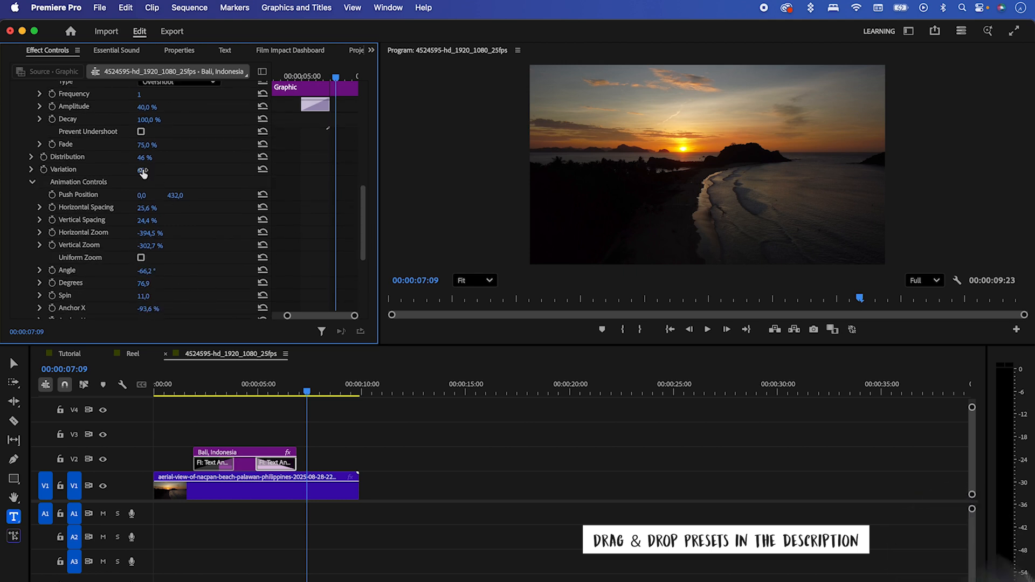
{"action": "left_click_drag", "start_coordinate": [141, 170], "coordinate": [146, 170]}
{"action": "left_click", "coordinate": [266, 390]}
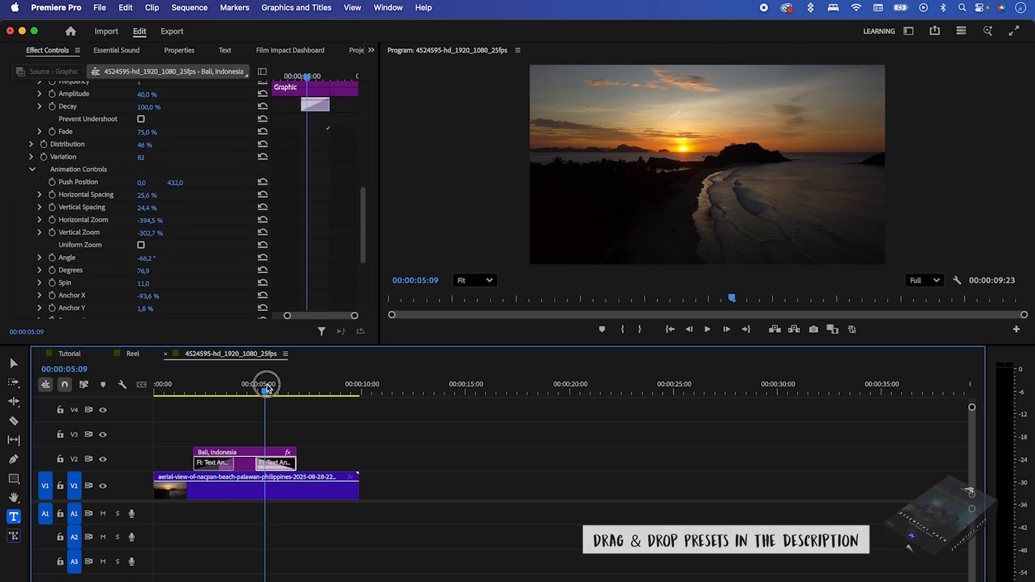
{"action": "key", "text": "space"}
{"action": "key", "text": "space"}
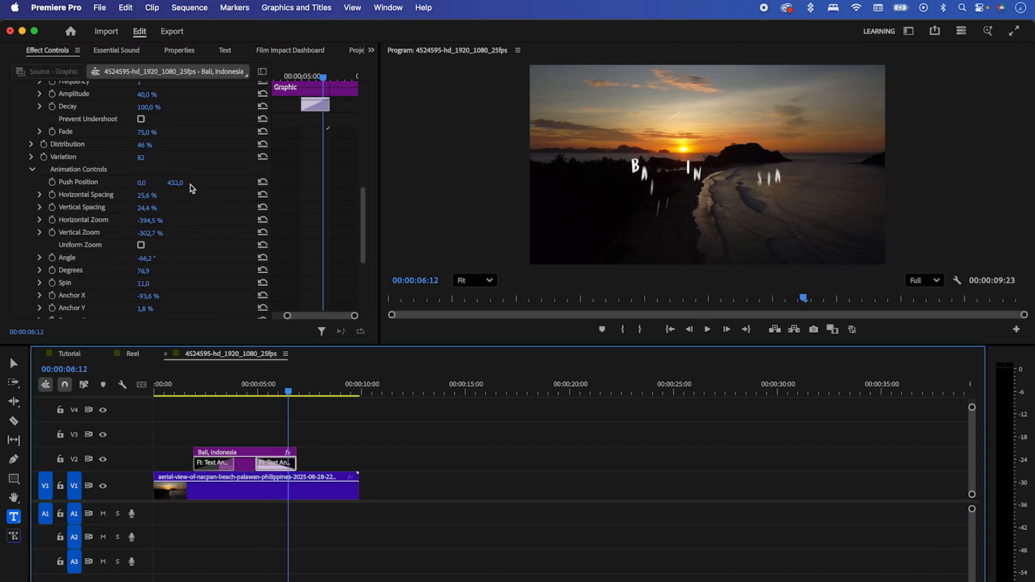
Step: Set the closing transition's Variation to 79 and vertical Push Position to 781, and replay the title's exit from about 00:00:05:12
{"action": "left_click_drag", "start_coordinate": [145, 160], "coordinate": [148, 160]}
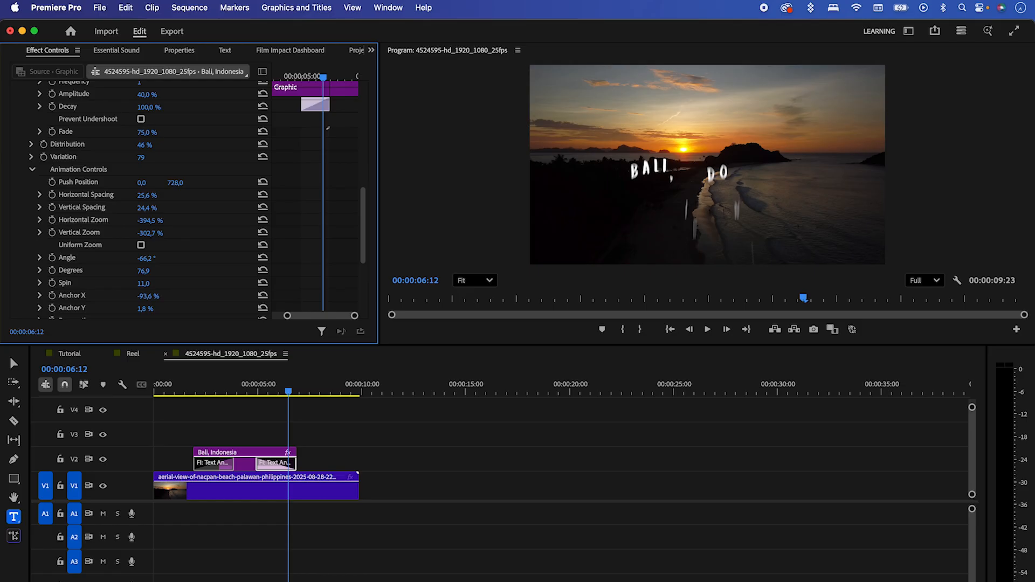
{"action": "left_click", "coordinate": [268, 390]}
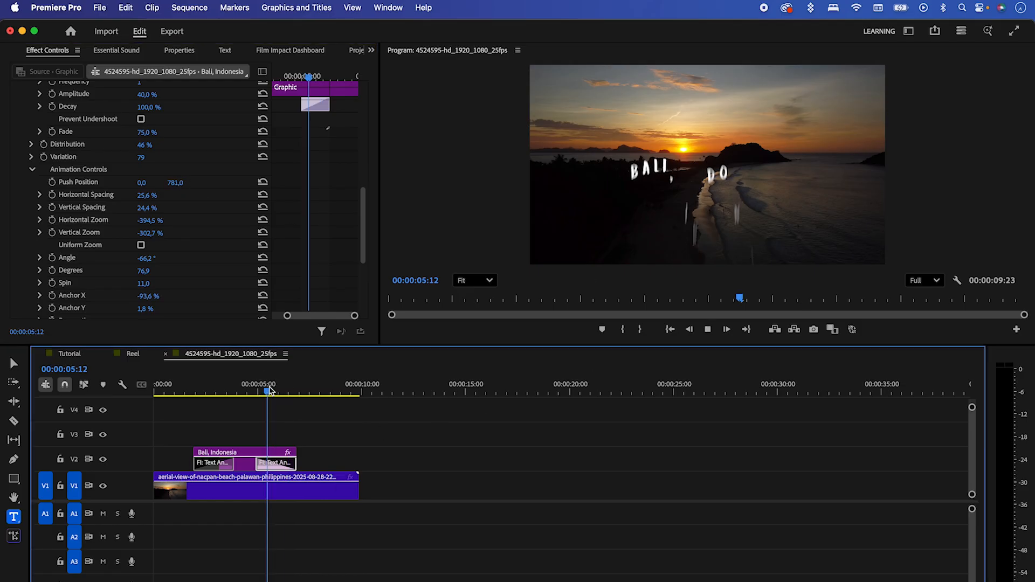
{"action": "left_click_drag", "start_coordinate": [363, 250], "coordinate": [360, 180]}
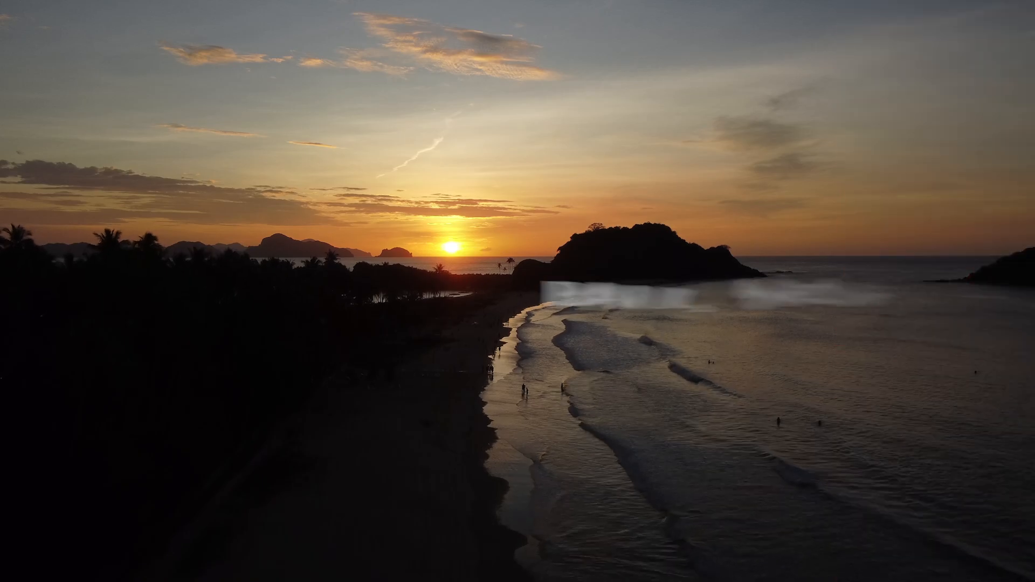